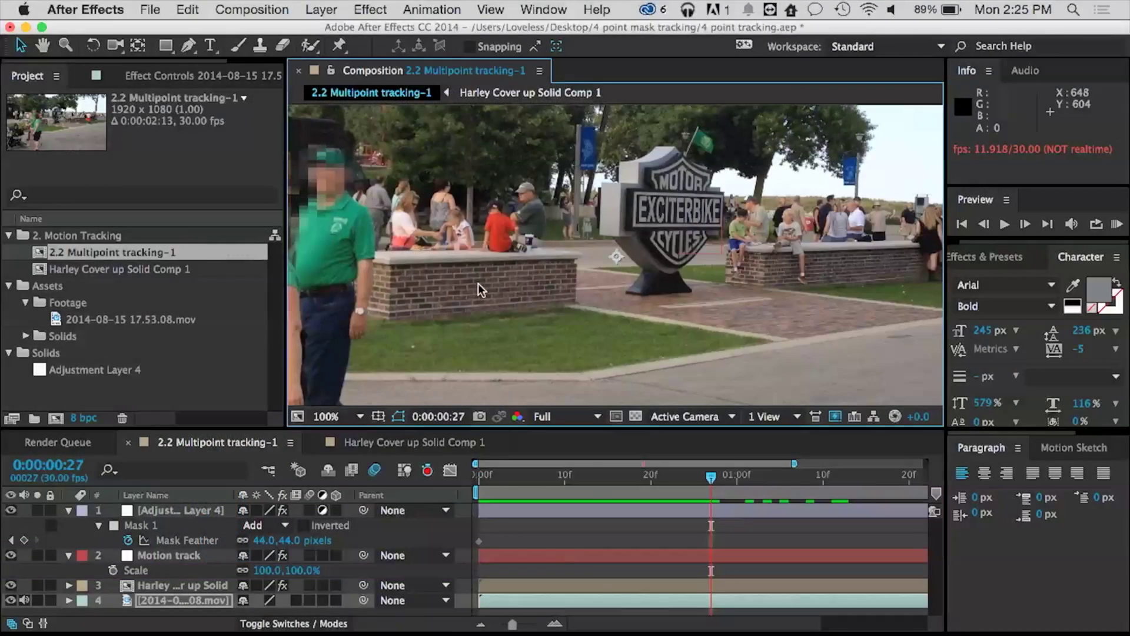
Step: Play through the 2.2 Multipoint tracking-1 composition in an enlarged view to examine the replaced sign text
key(grave)
key(space)
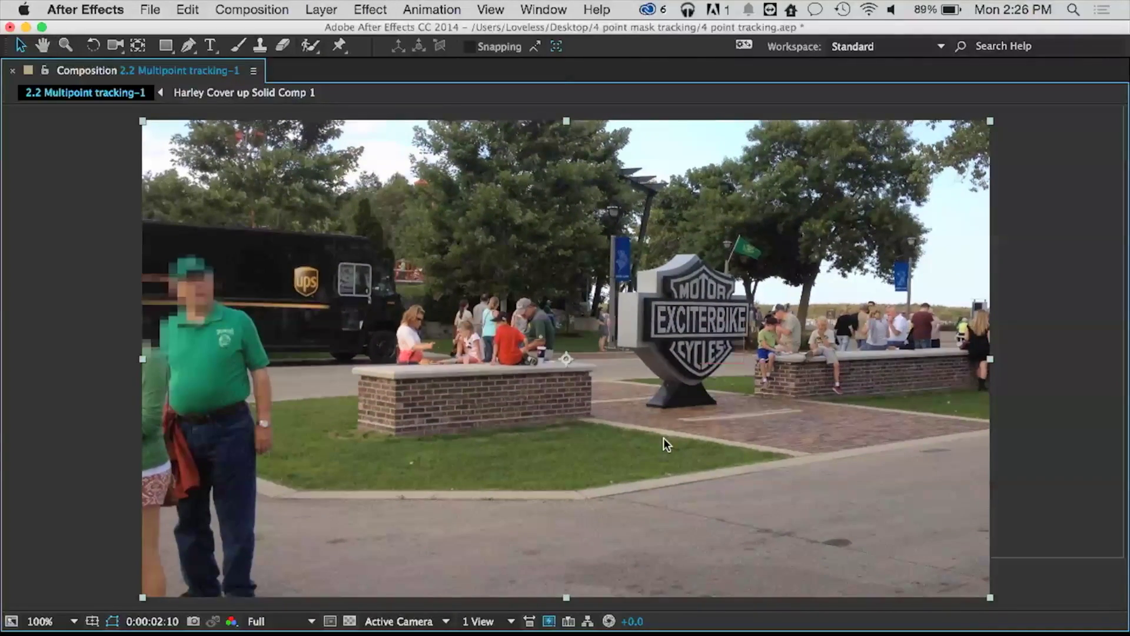
key(grave)
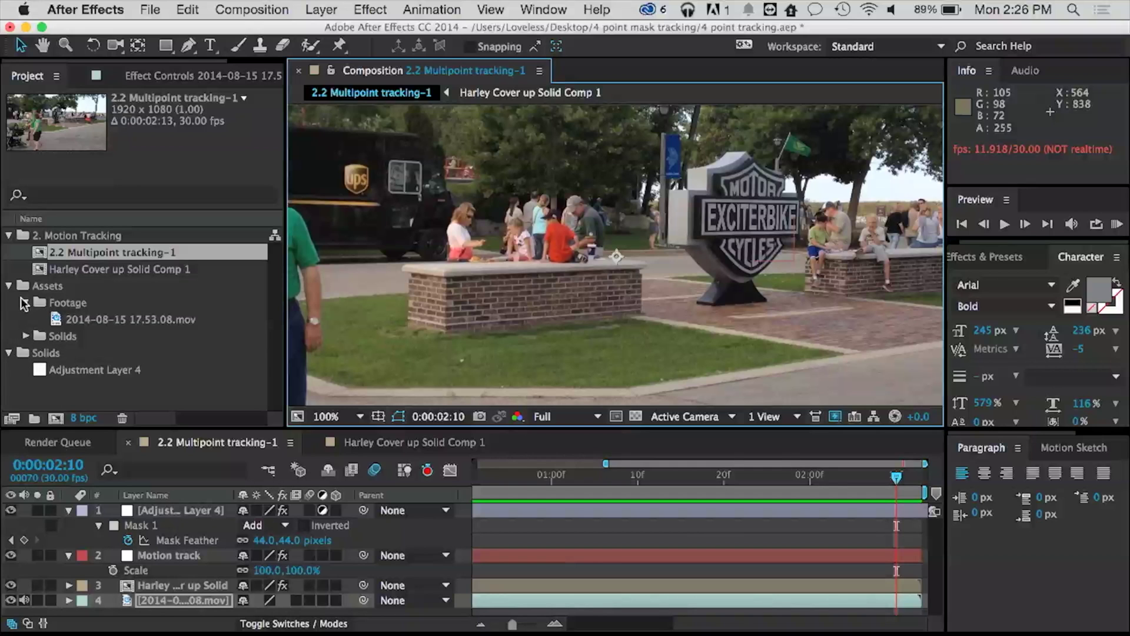
Step: Scrub through the source clip 2014-08-15 17.53.08.mov to compare its original sign with the 2.2 Multipoint tracking-1 composition
double_click(76, 320)
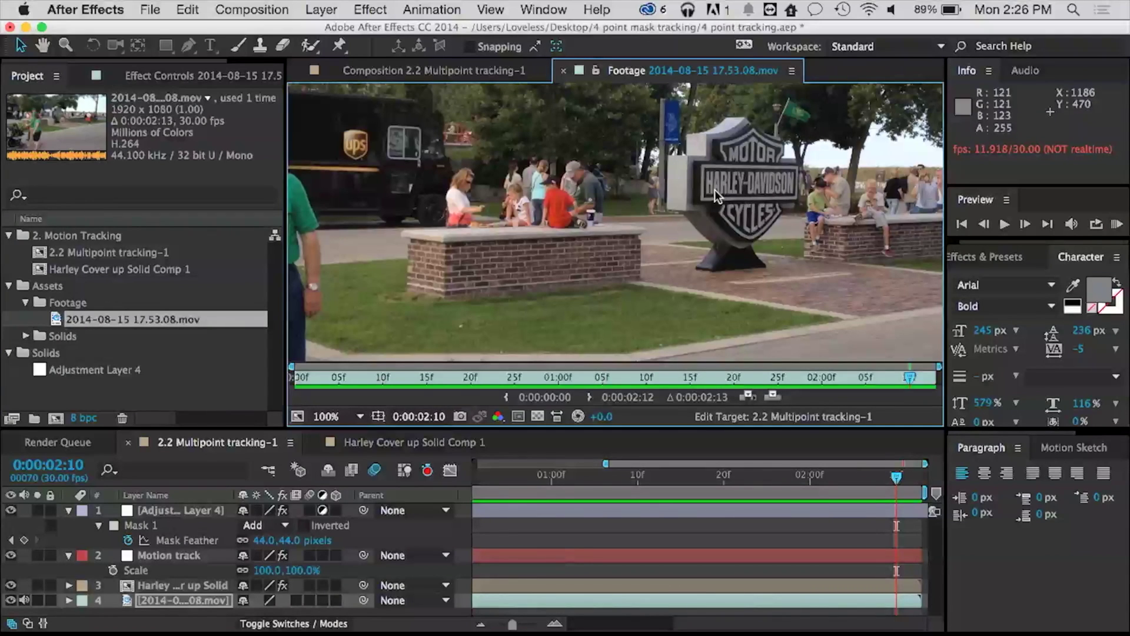
drag(907, 380, 741, 379)
click(813, 377)
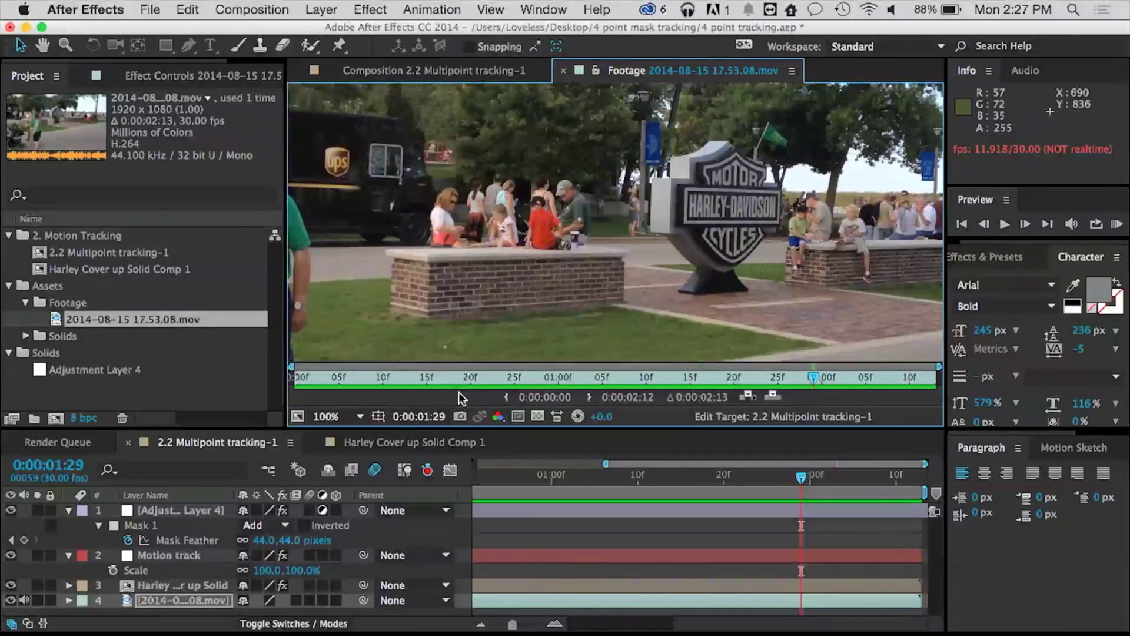
click(565, 73)
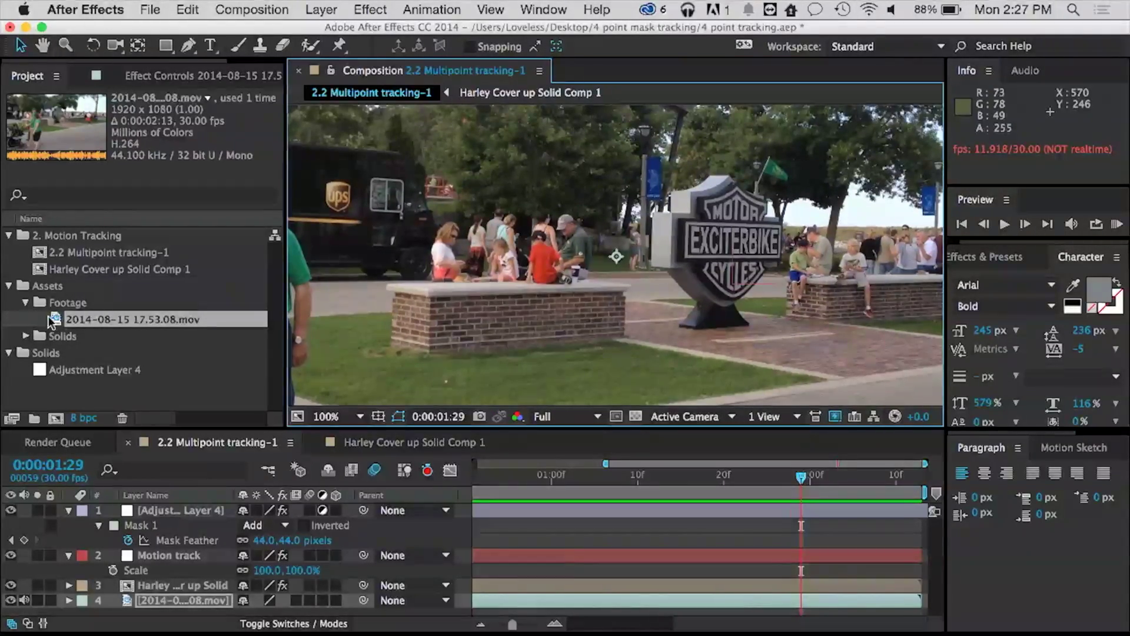
Step: Create a new composition from the 2014-08-15 17.53.08.mov footage and scrub to about 0:00:01:19
drag(56, 319, 56, 418)
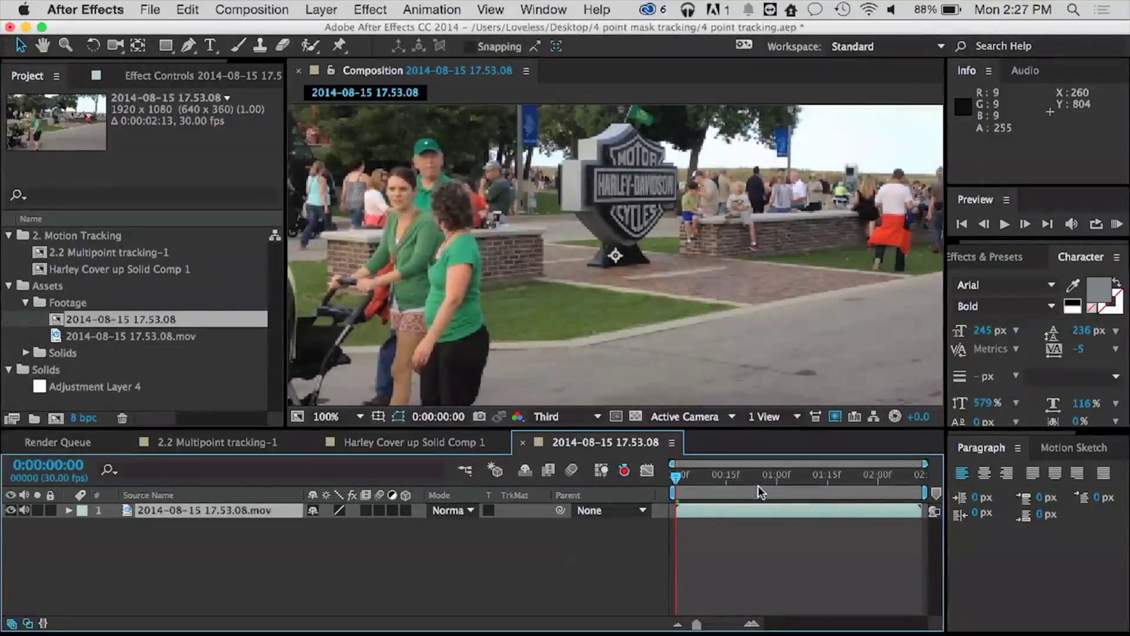
drag(676, 477, 842, 479)
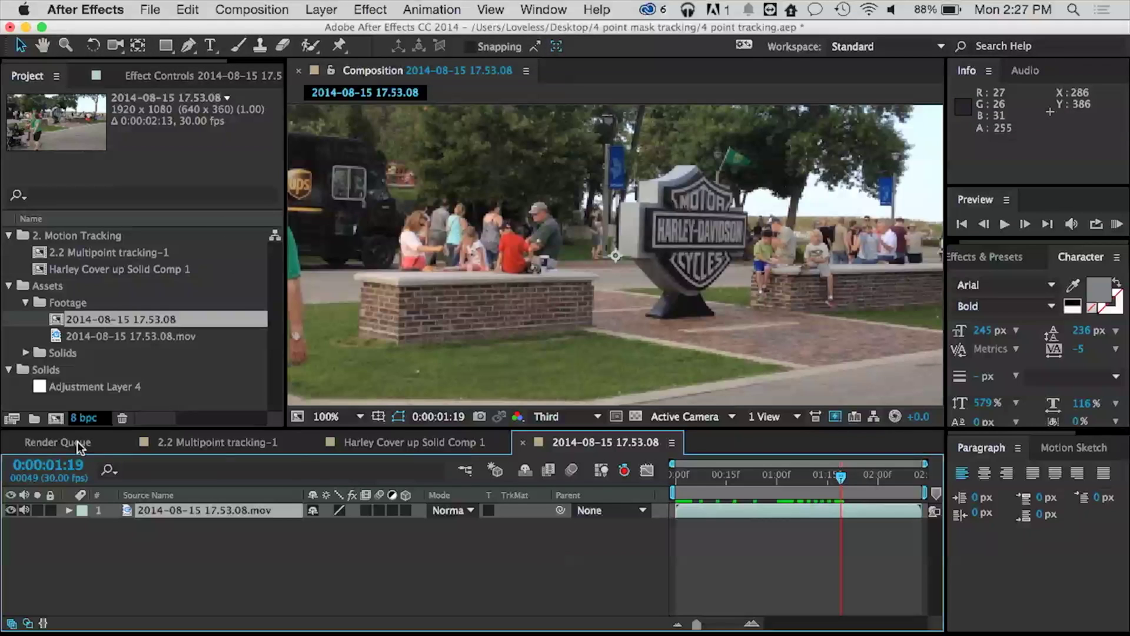
right_click(130, 511)
mouse_move(175, 625)
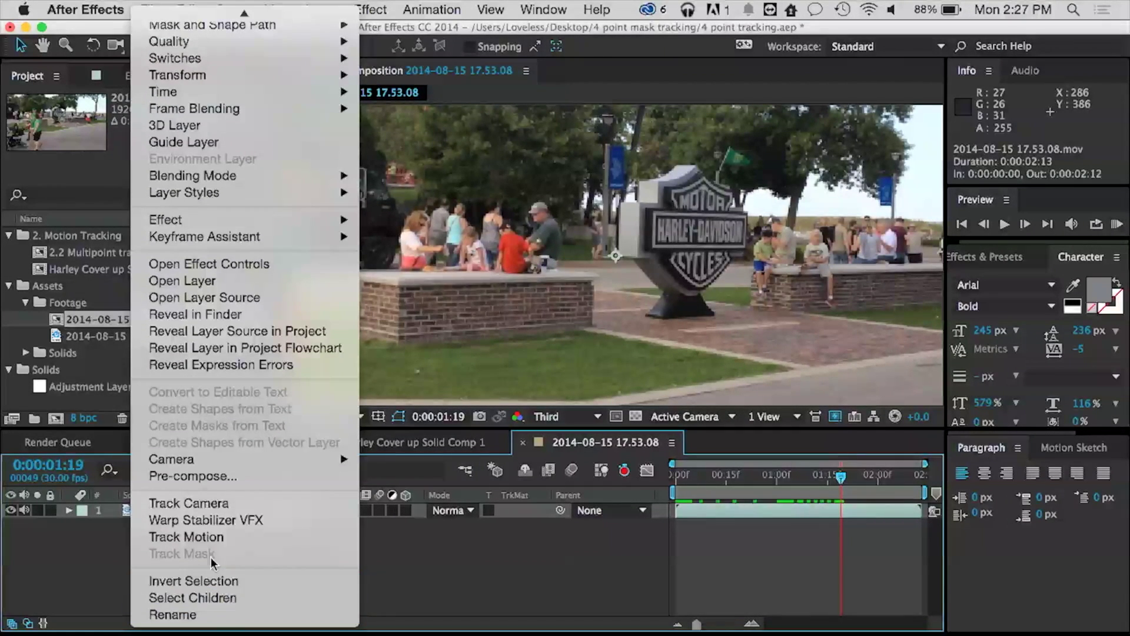
click(62, 543)
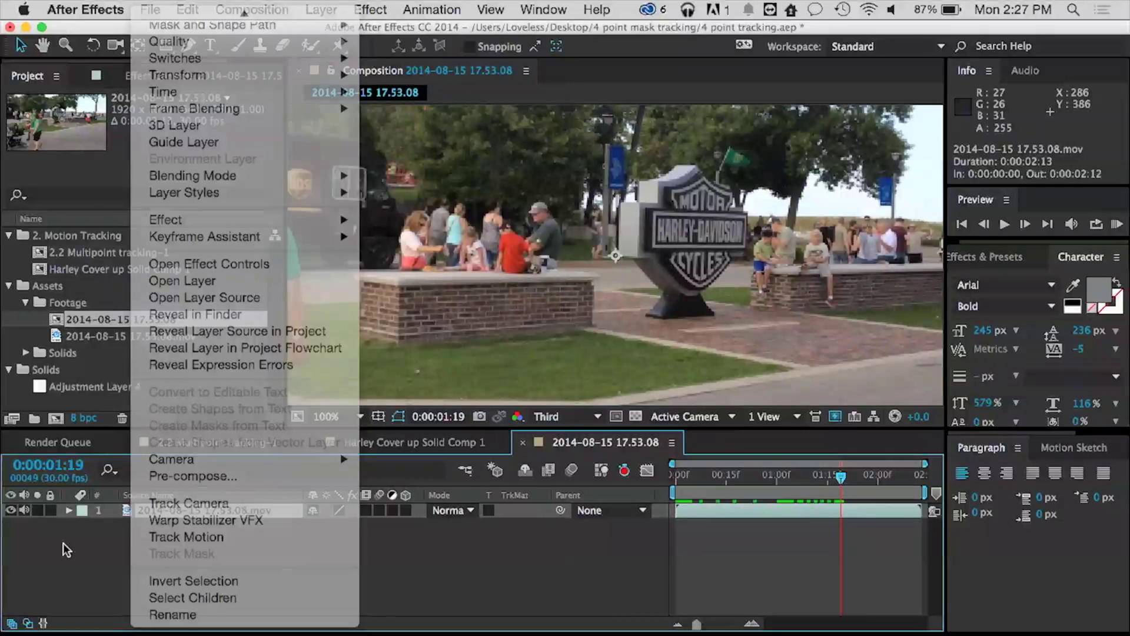
right_click(153, 513)
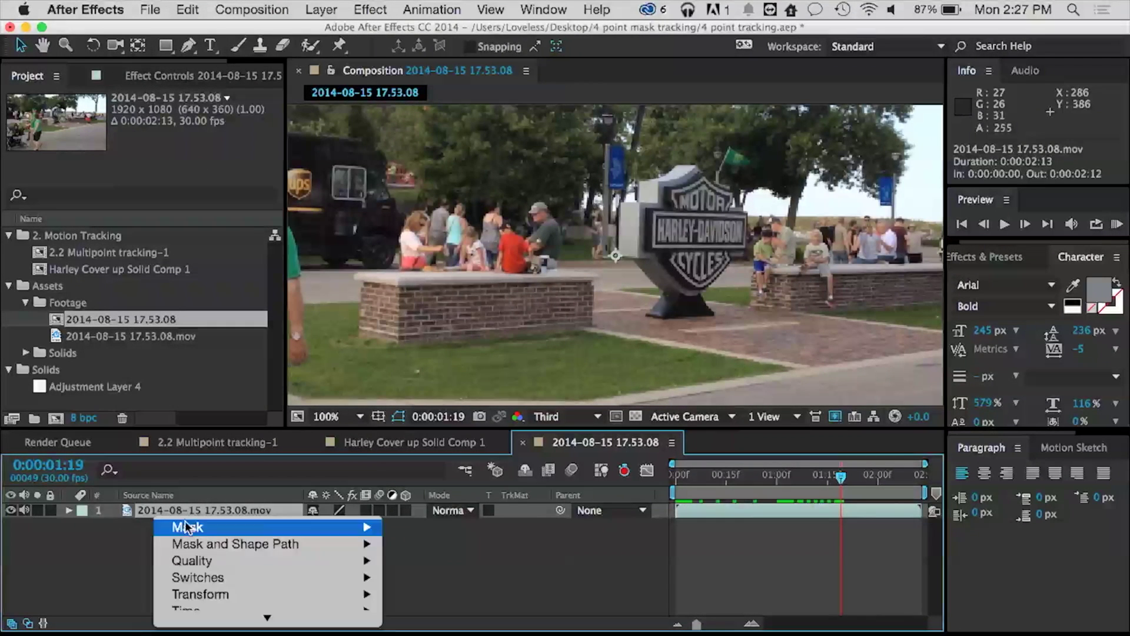
mouse_move(219, 618)
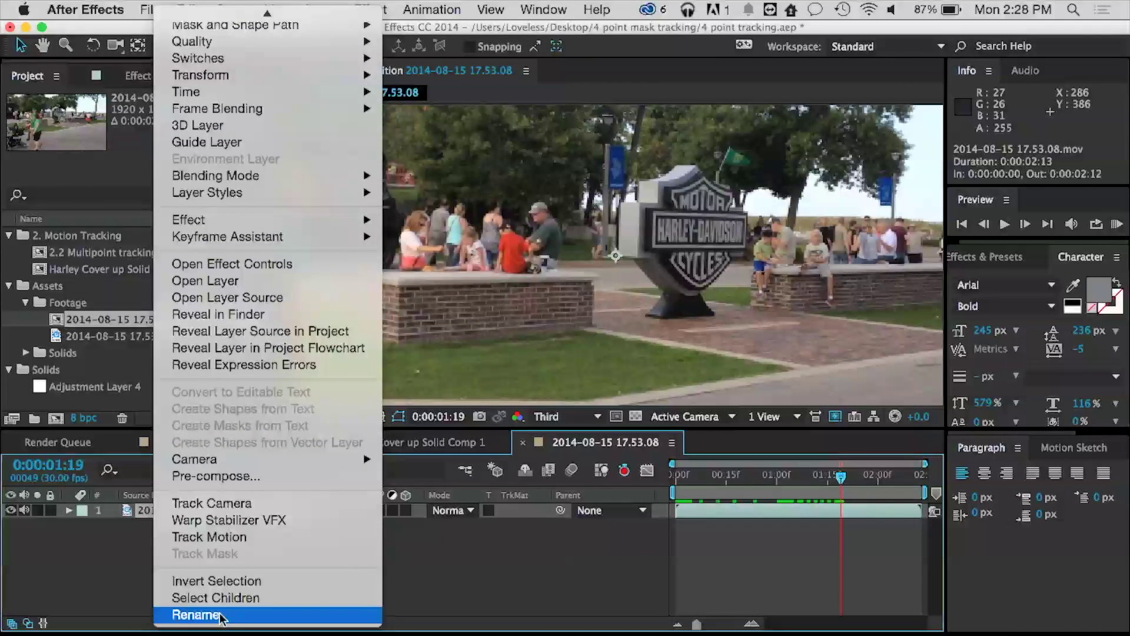
click(234, 537)
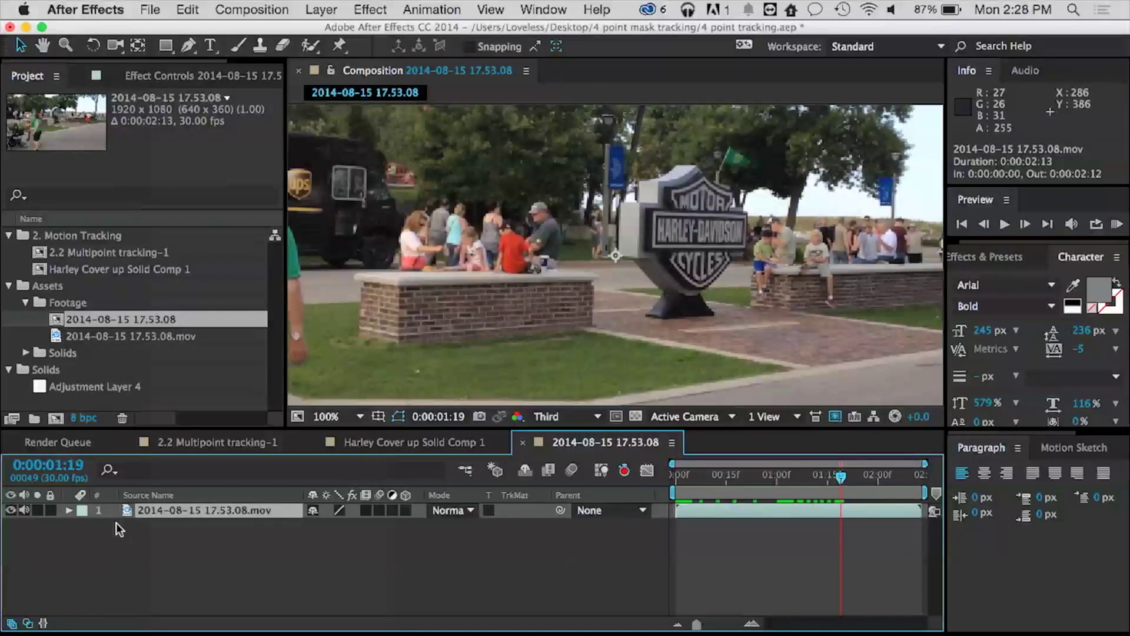
Step: Show the Tracker panel and open the footage layer in its own Layer view, closing the Composition view
click(541, 10)
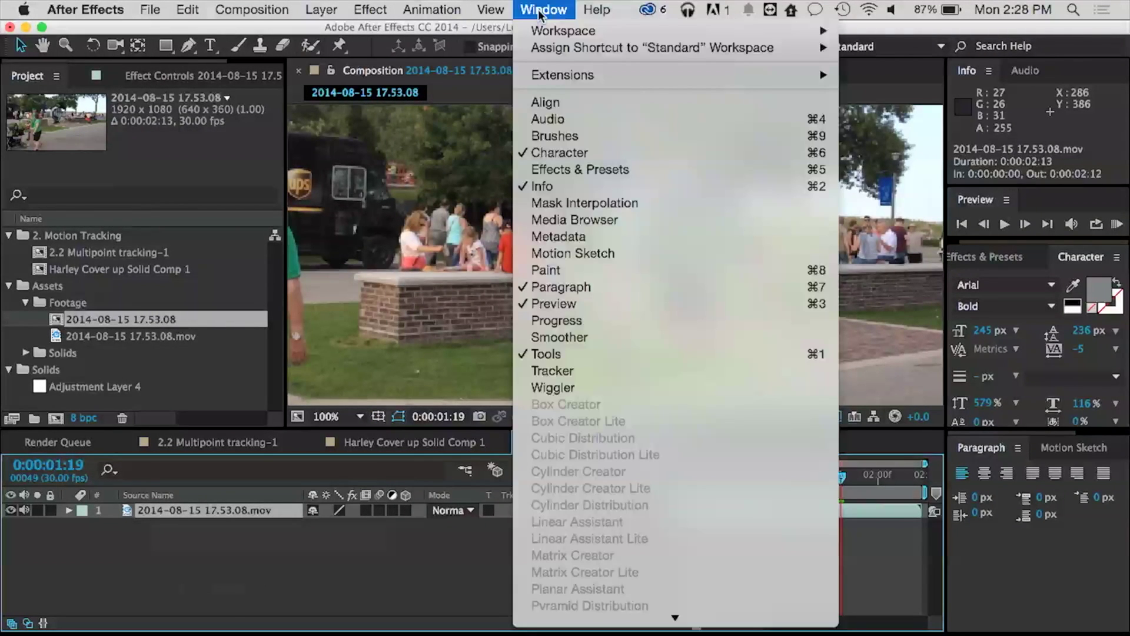
click(539, 369)
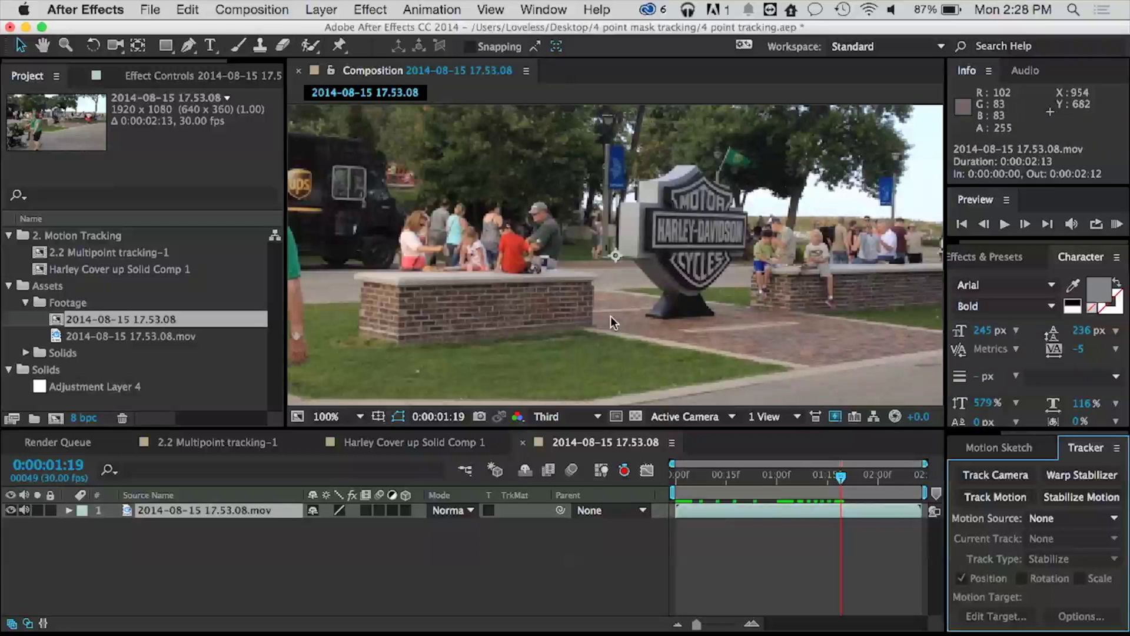
double_click(123, 510)
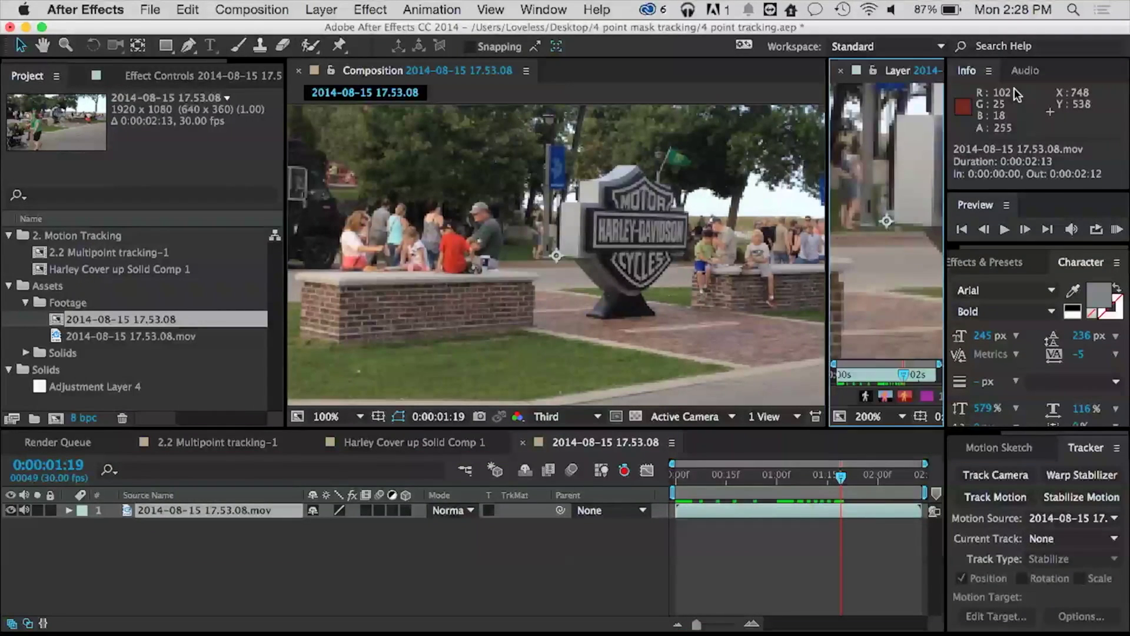
click(298, 71)
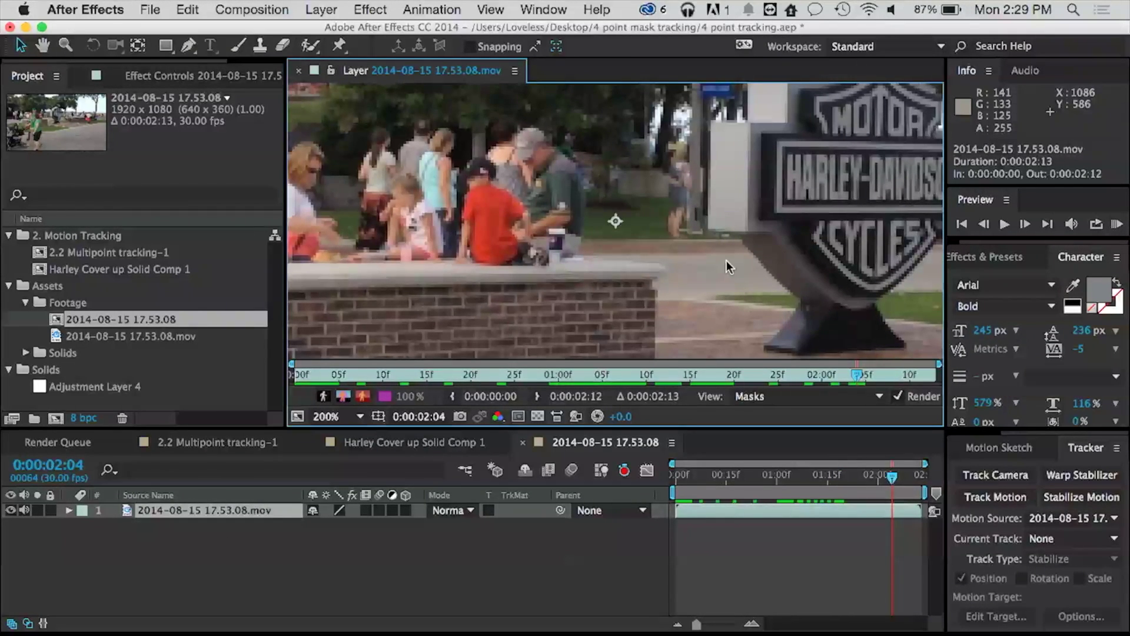
Step: Scrub the footage layer back and forth to examine how the sign moves, and return to the first frame
drag(841, 200, 570, 238)
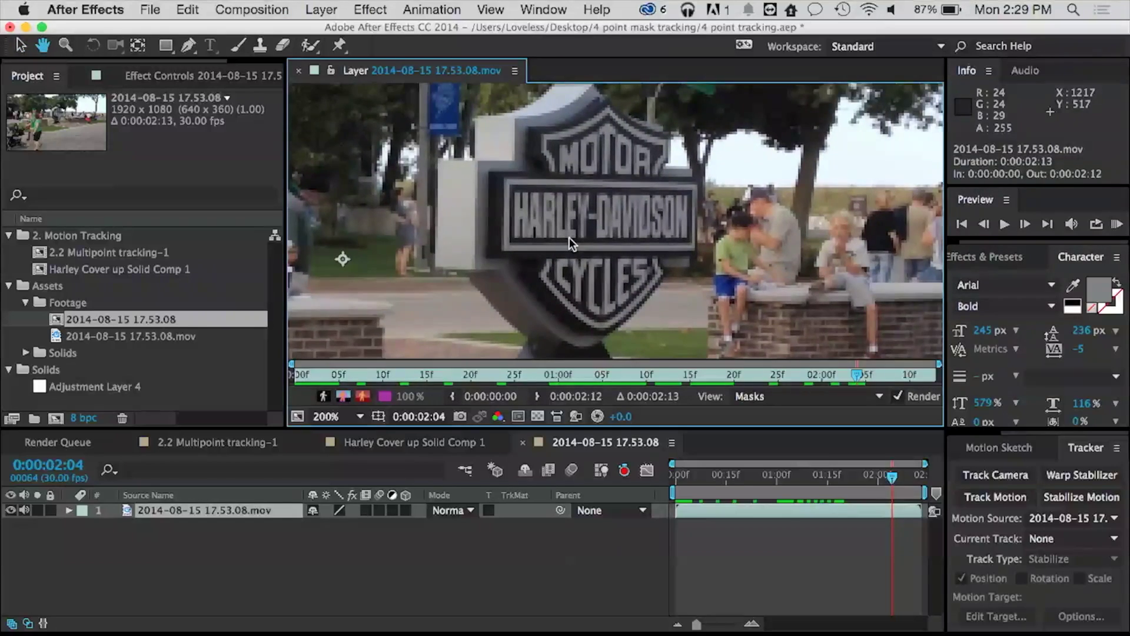
key(v)
drag(858, 377, 257, 395)
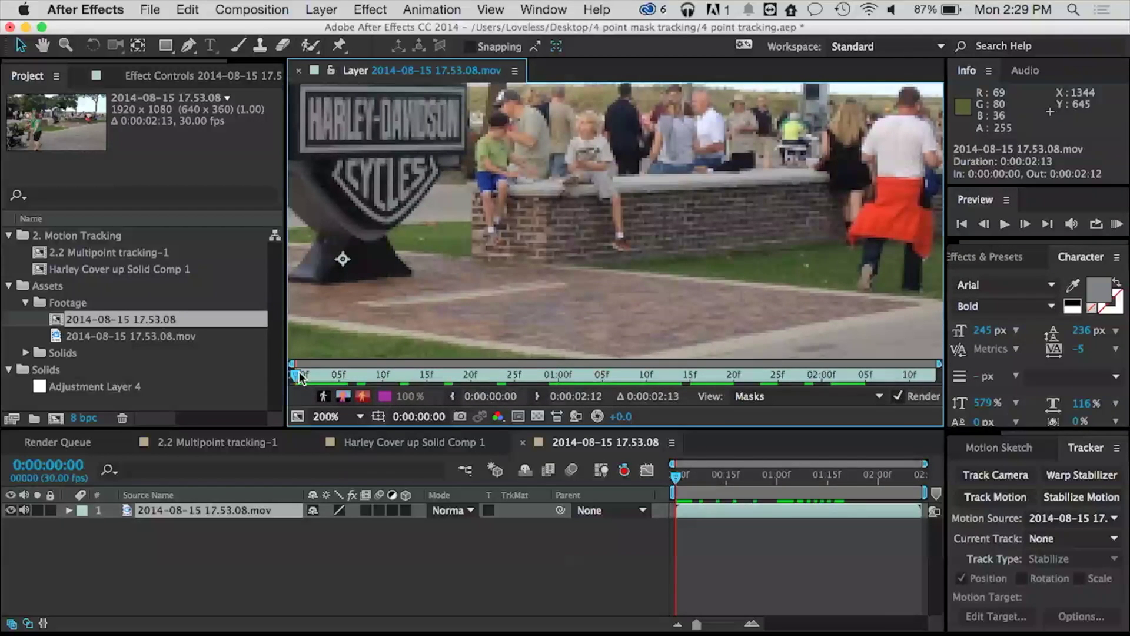
drag(297, 377, 832, 383)
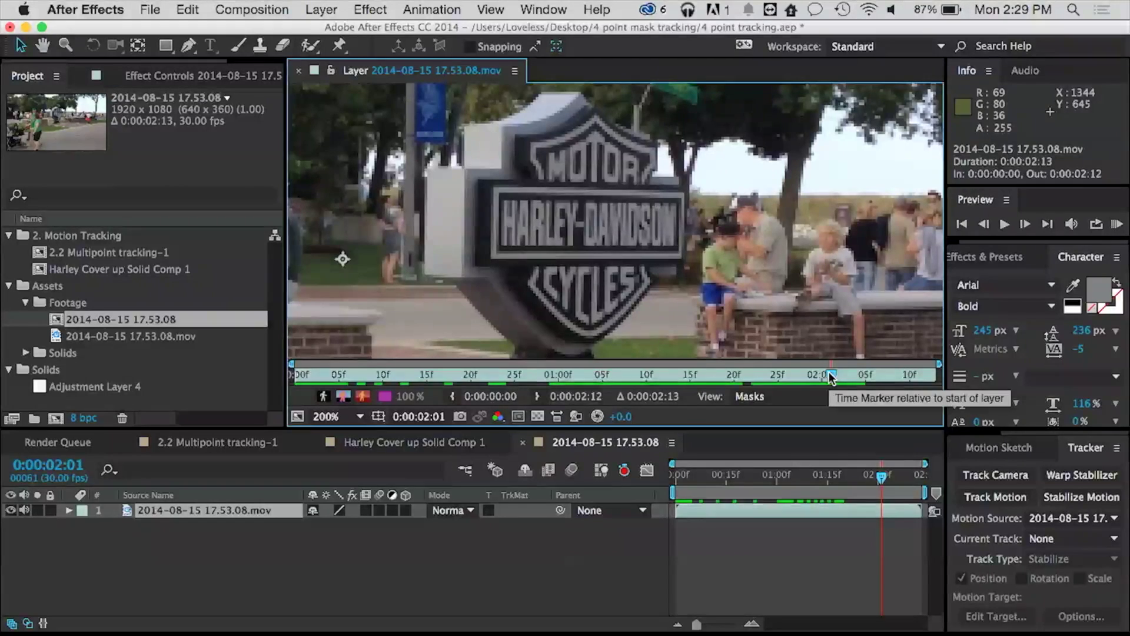
drag(831, 377, 253, 381)
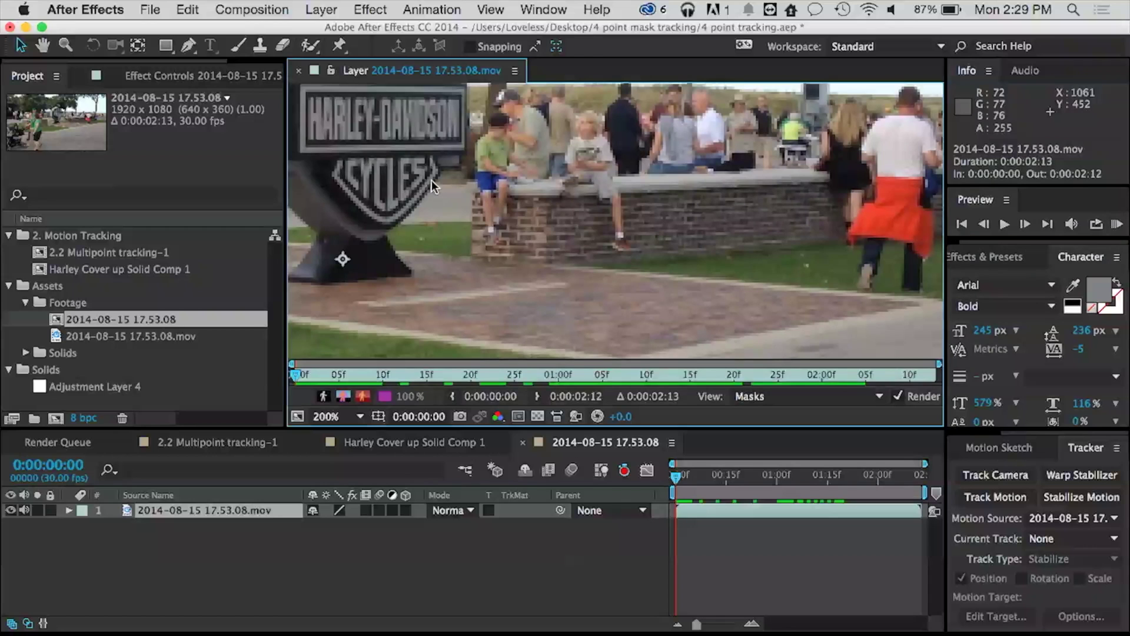
drag(433, 181, 638, 271)
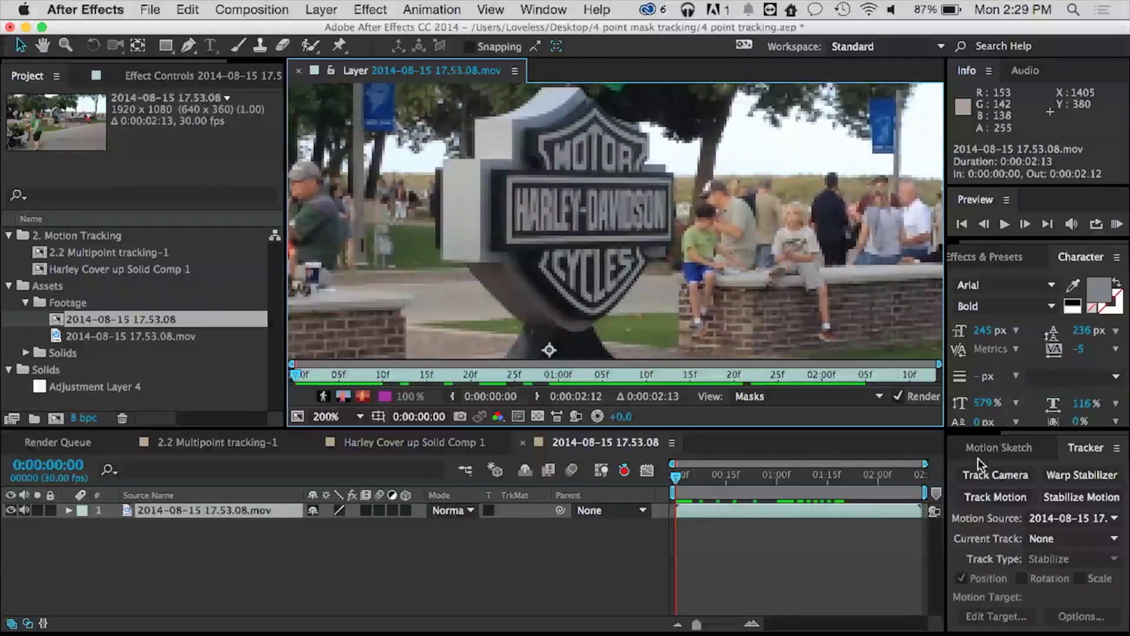
Step: Start a Track Motion with Track Point 1 on the lower-left corner of the sign's nameplate and analyze it forward through the clip
click(983, 501)
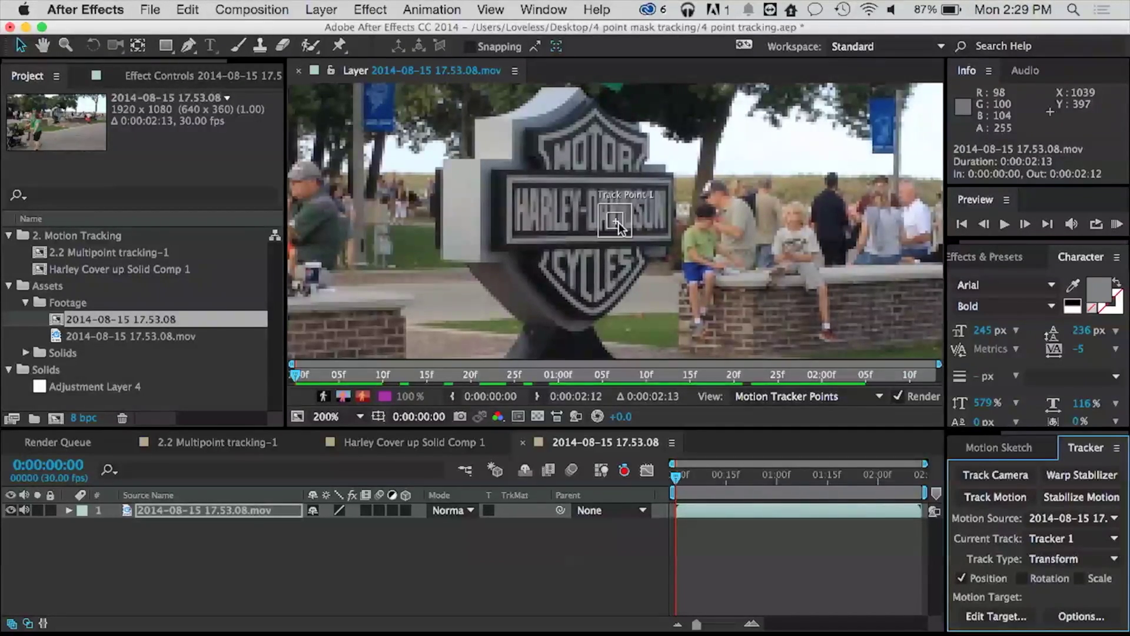
drag(621, 225, 517, 241)
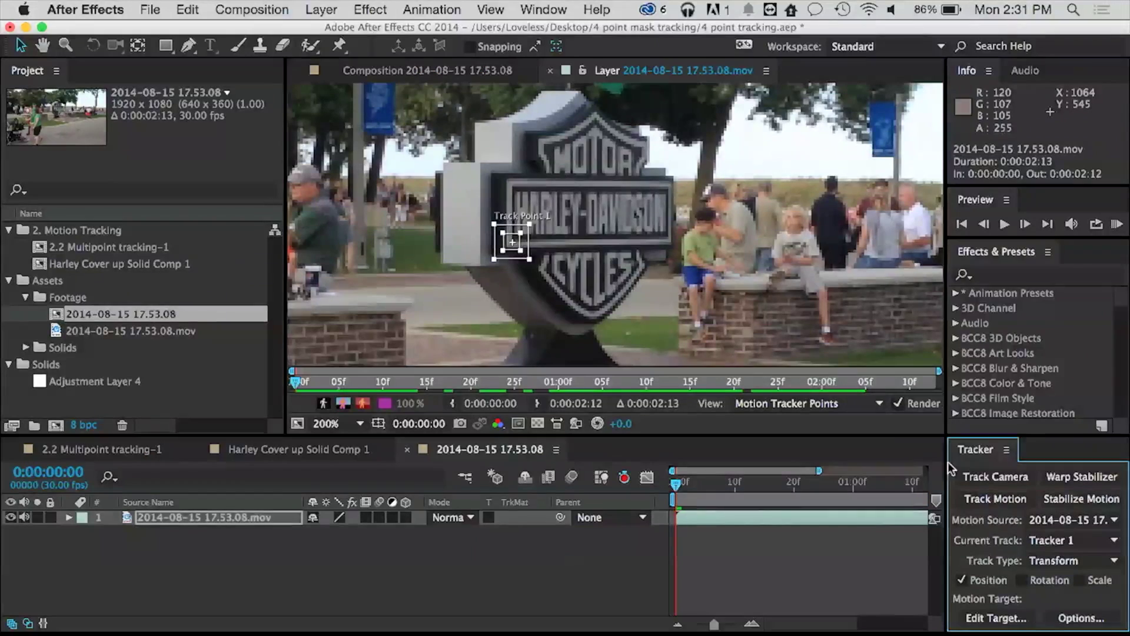
drag(1029, 433, 1027, 408)
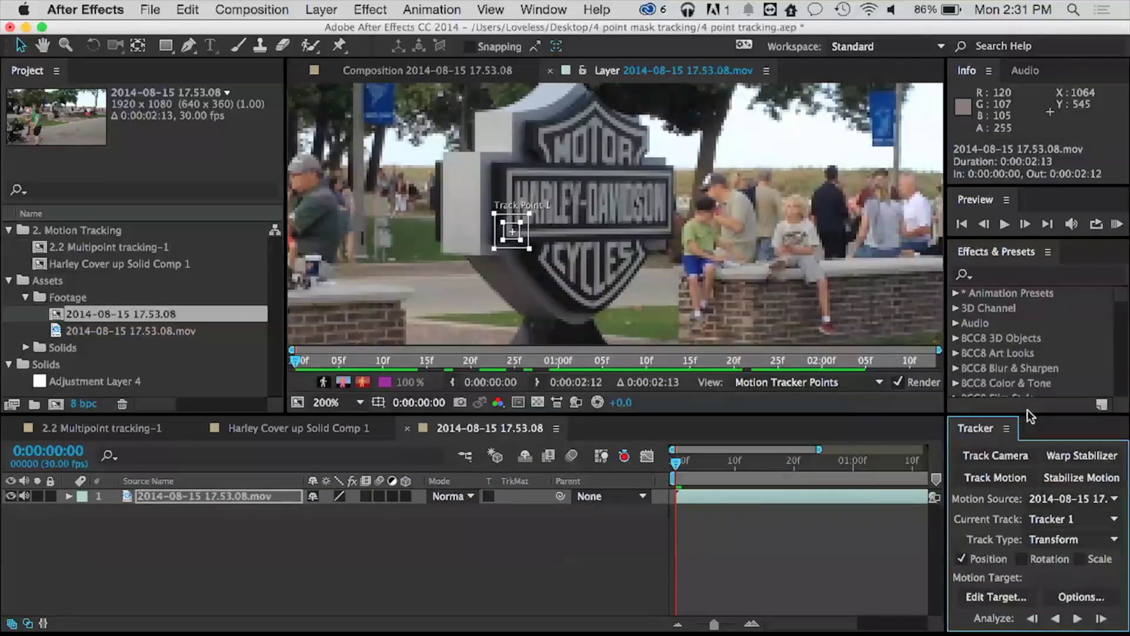
click(1078, 615)
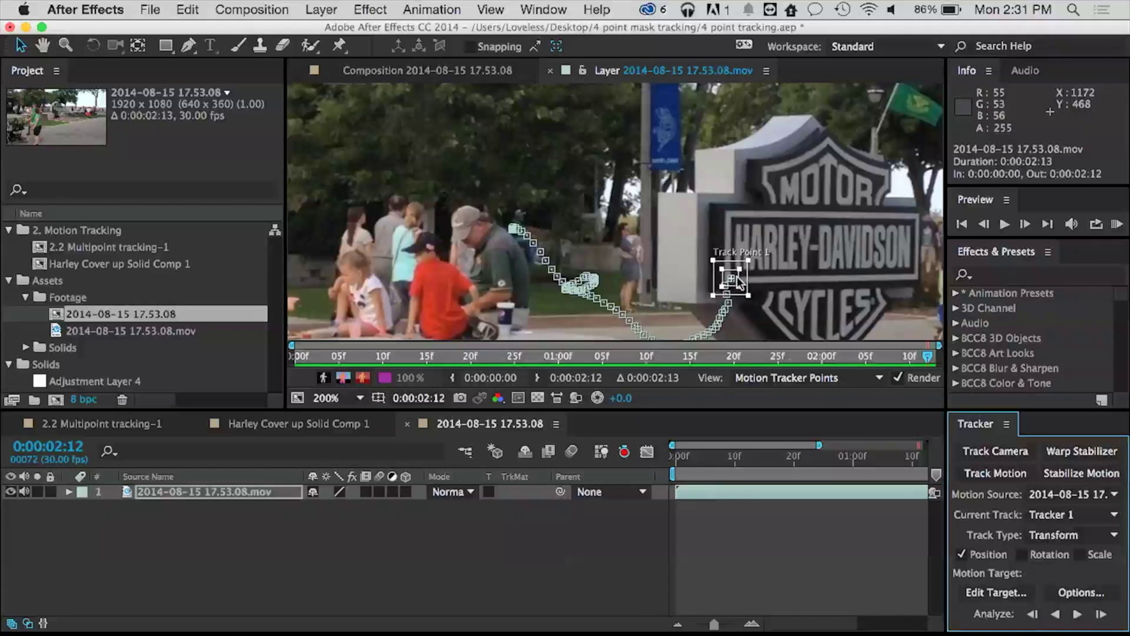
Step: Try moving Track Point 1 onto the nameplate's lettering at the last frame, and put it back on the nameplate corner
drag(737, 277, 807, 267)
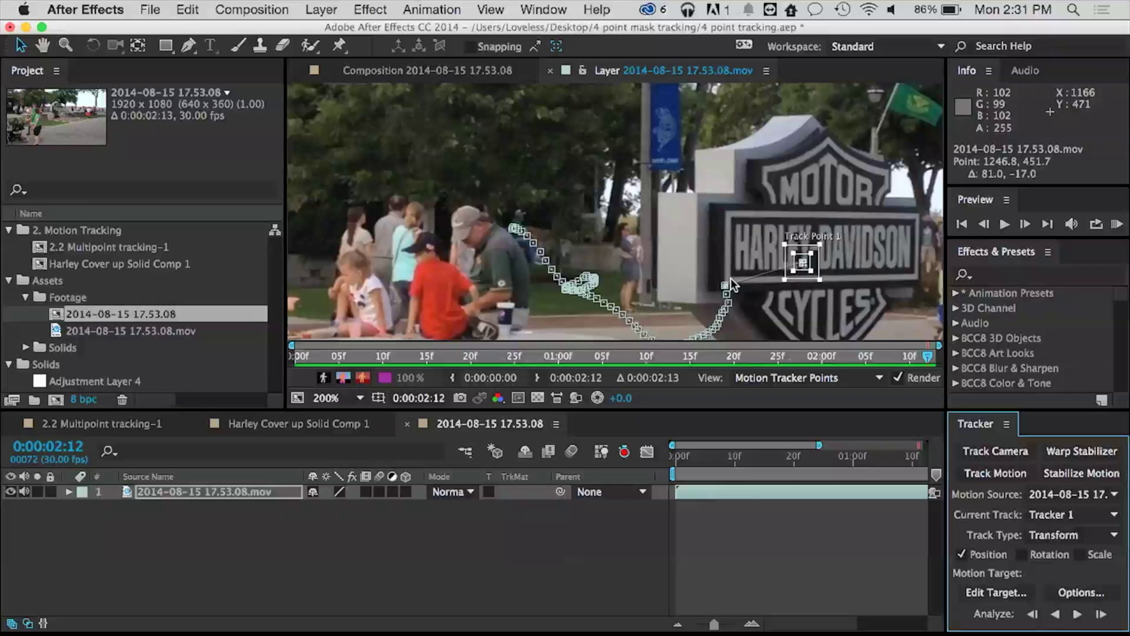
drag(807, 266, 722, 284)
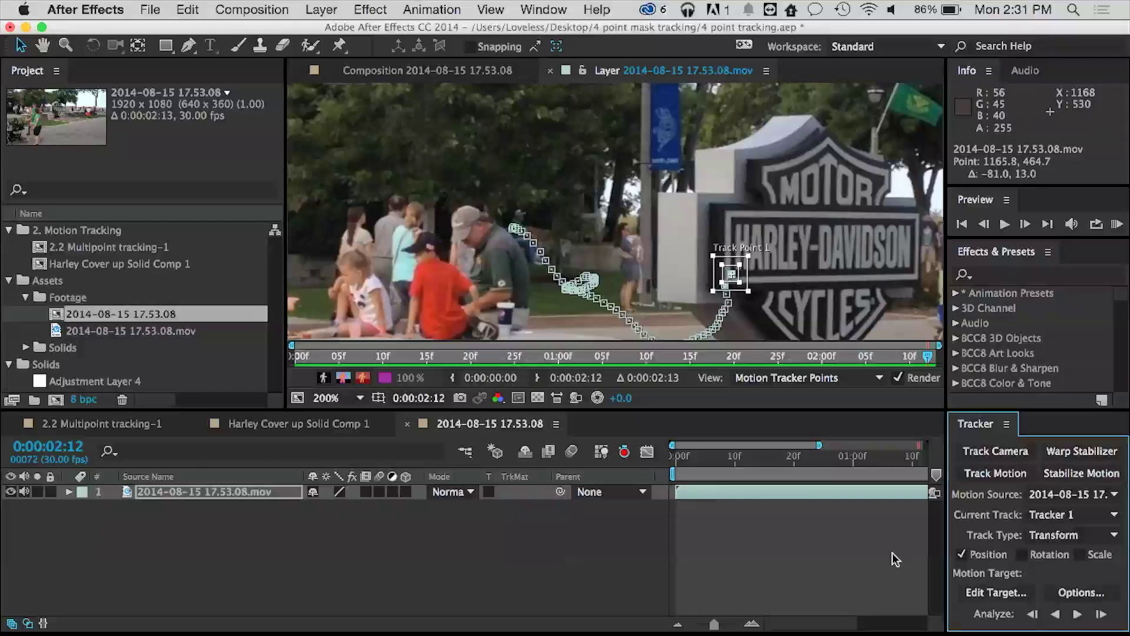
Step: At the first frame, add a gray solid 400 px wide and 200 px high above the footage and view it in the composition
drag(576, 355, 217, 351)
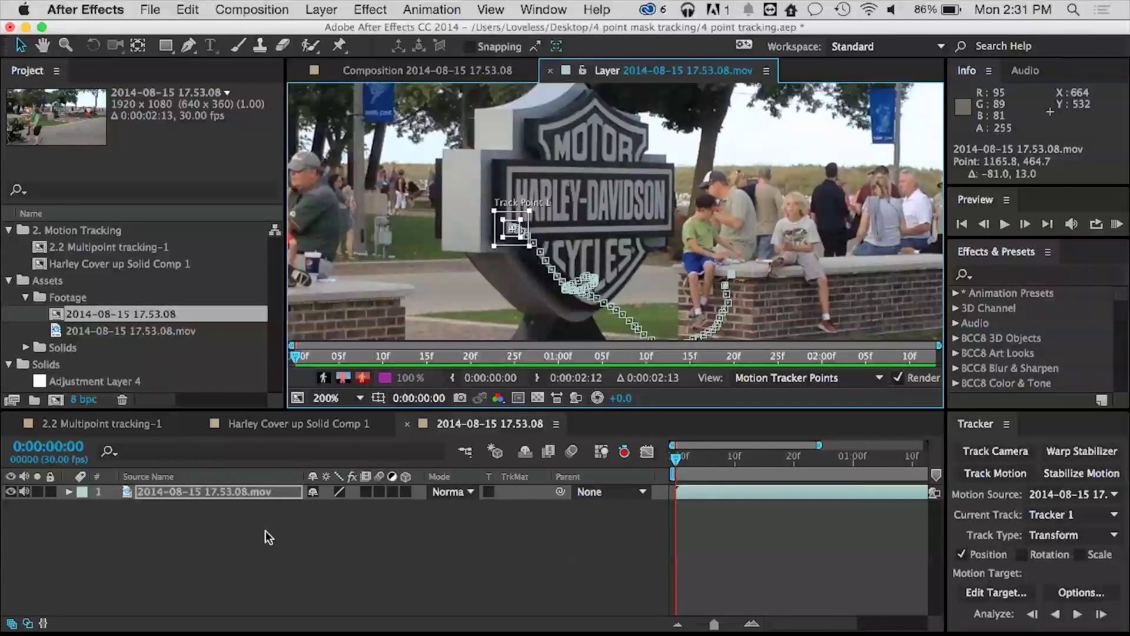
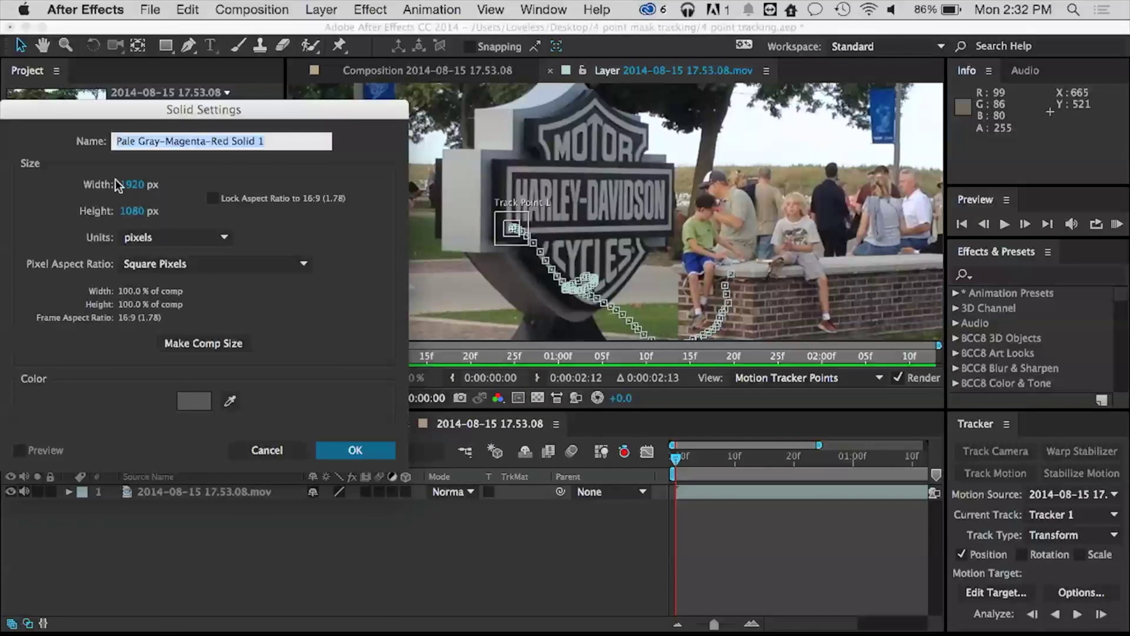
click(138, 186)
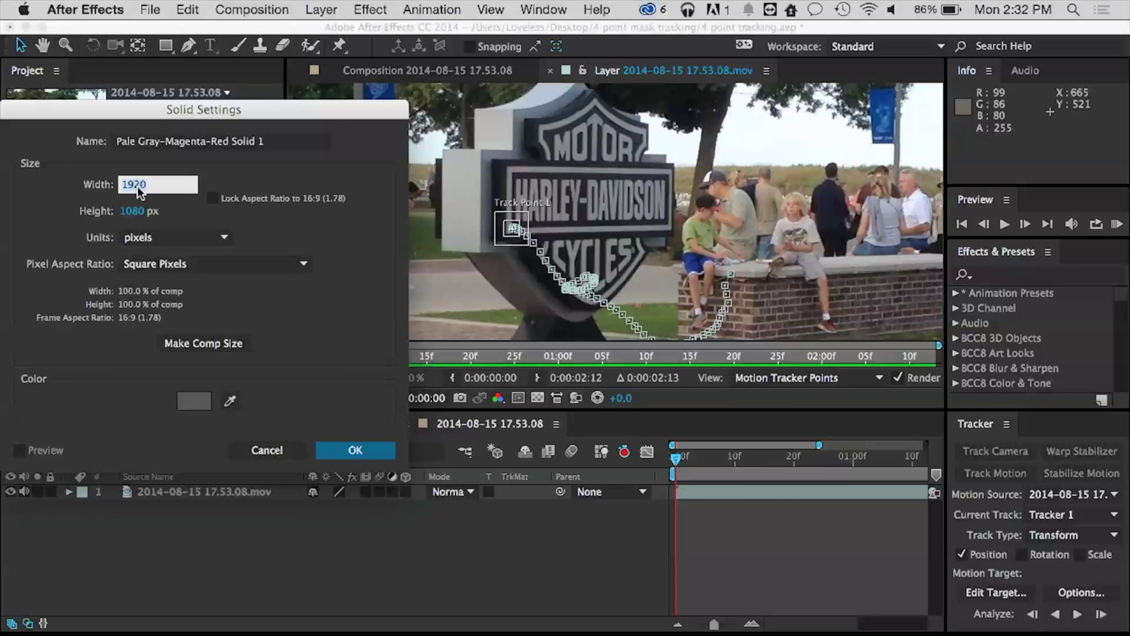
text(400)
key(Tab)
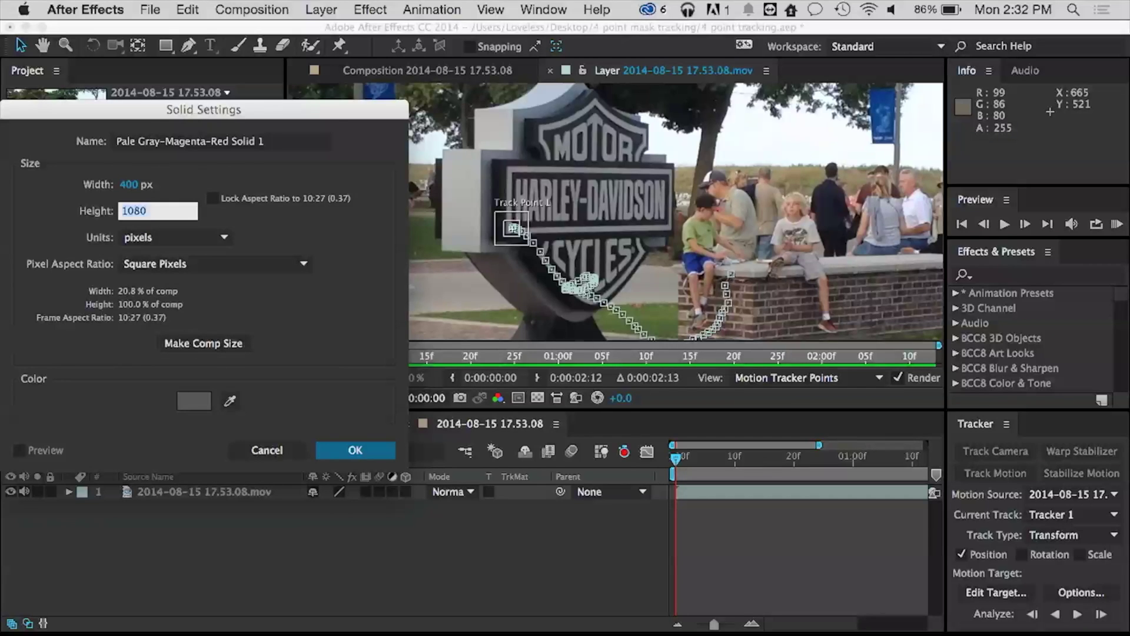
text(1080)
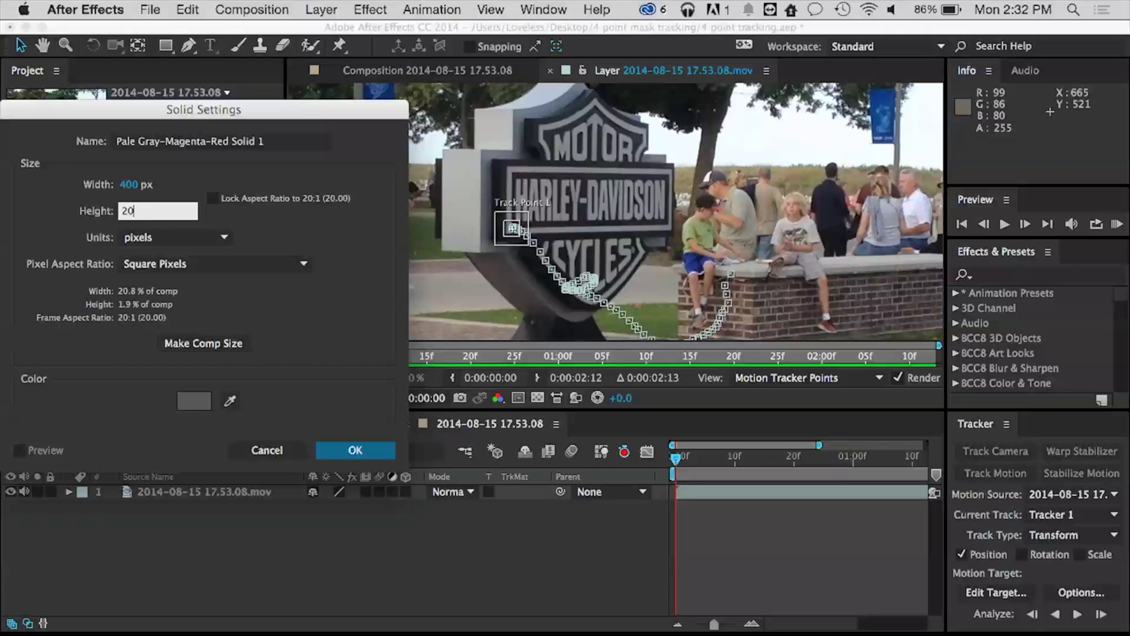
key(Return)
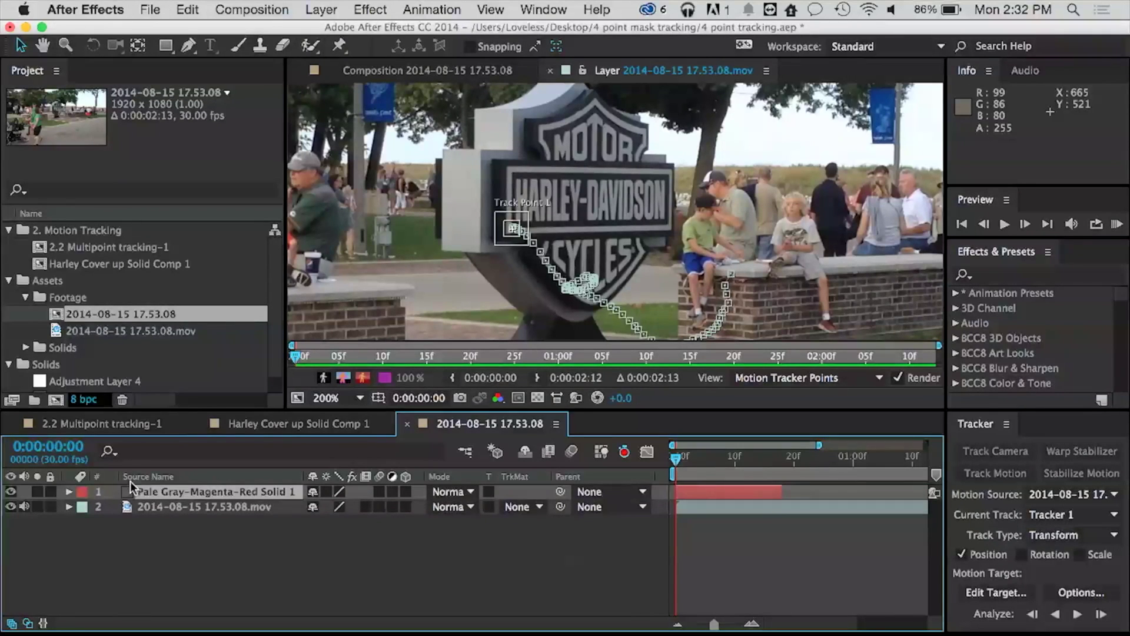
double_click(147, 507)
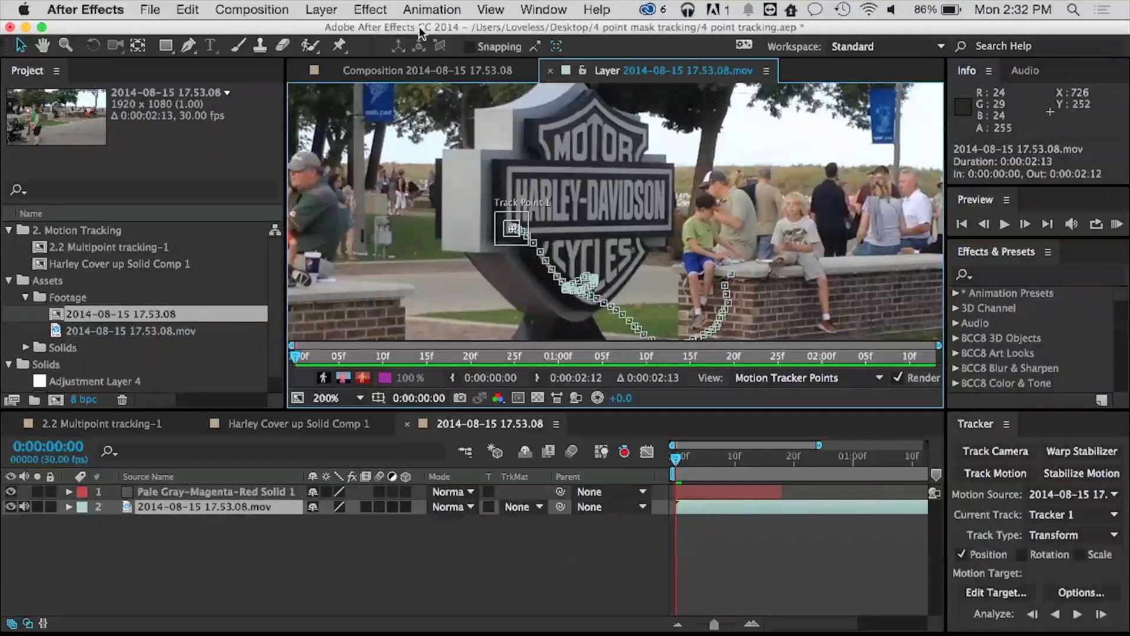
click(394, 70)
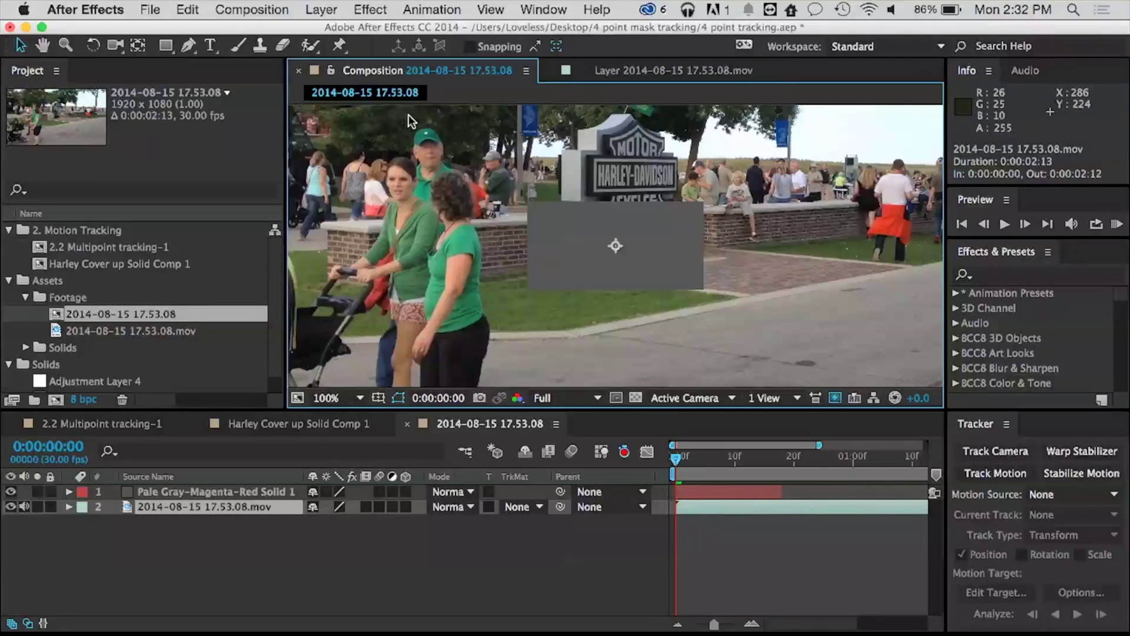
Step: Return to the footage's layer view and set Pale Gray-Magenta-Red Solid 1 as Tracker 1's motion target
click(602, 69)
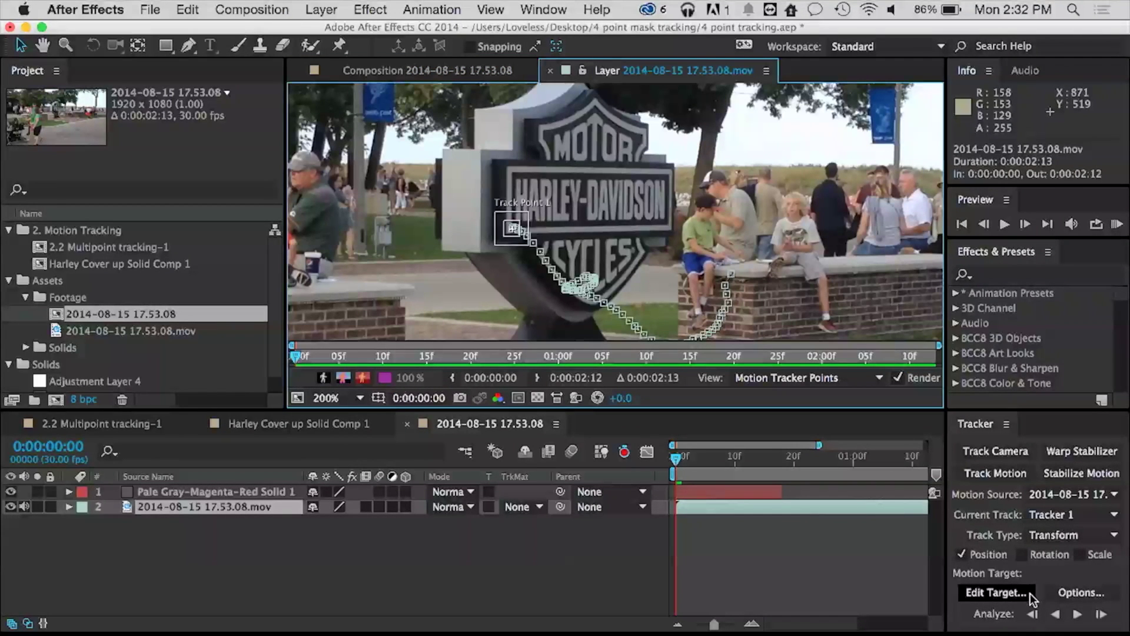
click(989, 594)
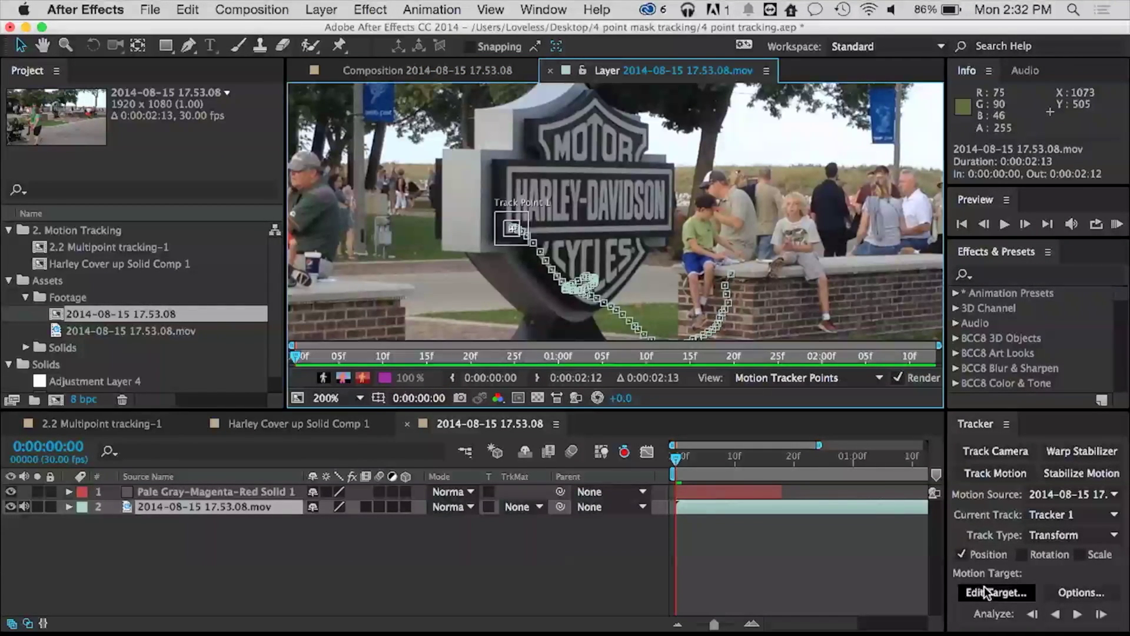
click(227, 165)
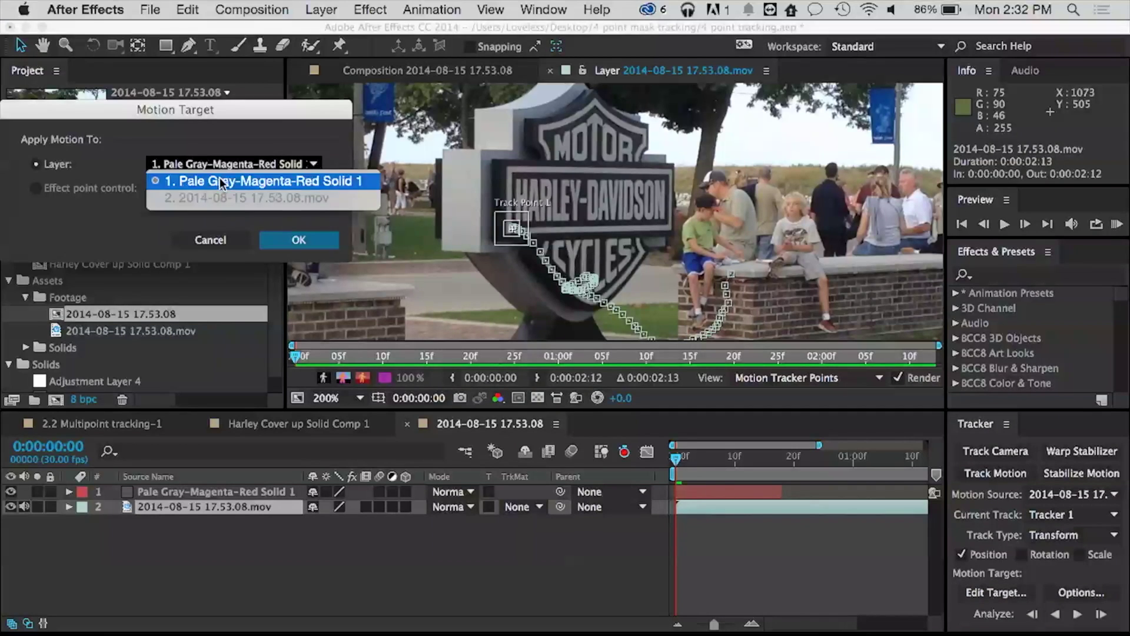
click(220, 178)
click(299, 240)
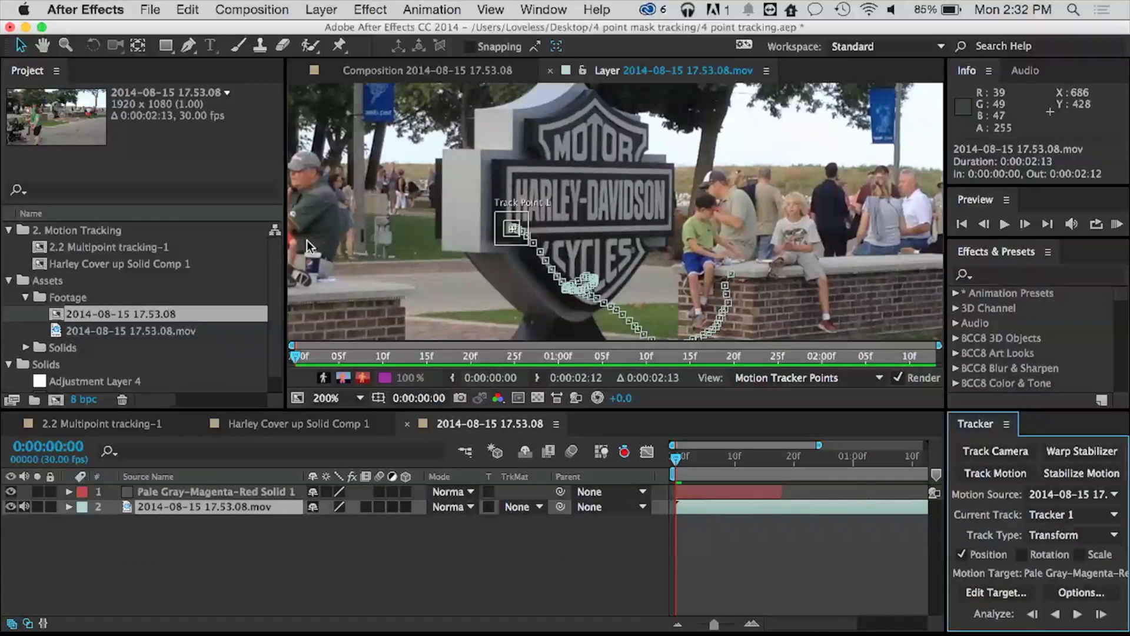
click(998, 593)
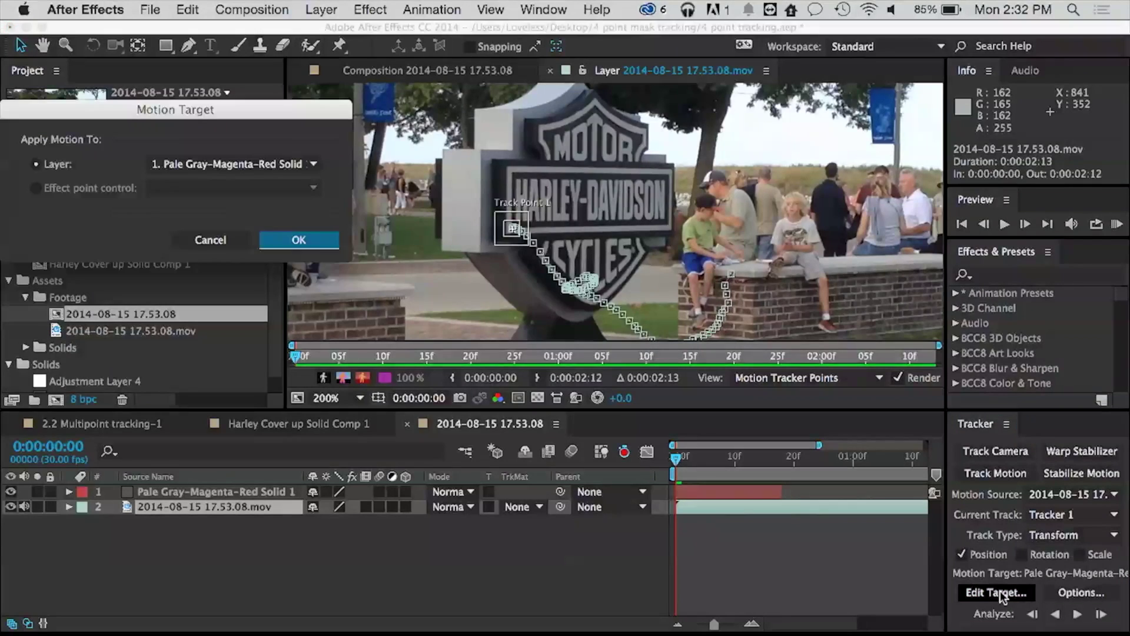
click(271, 238)
Step: Try the Parallel corner pin and Raw track types on Tracker 1, and undo back to the Transform type
click(1092, 534)
click(1093, 536)
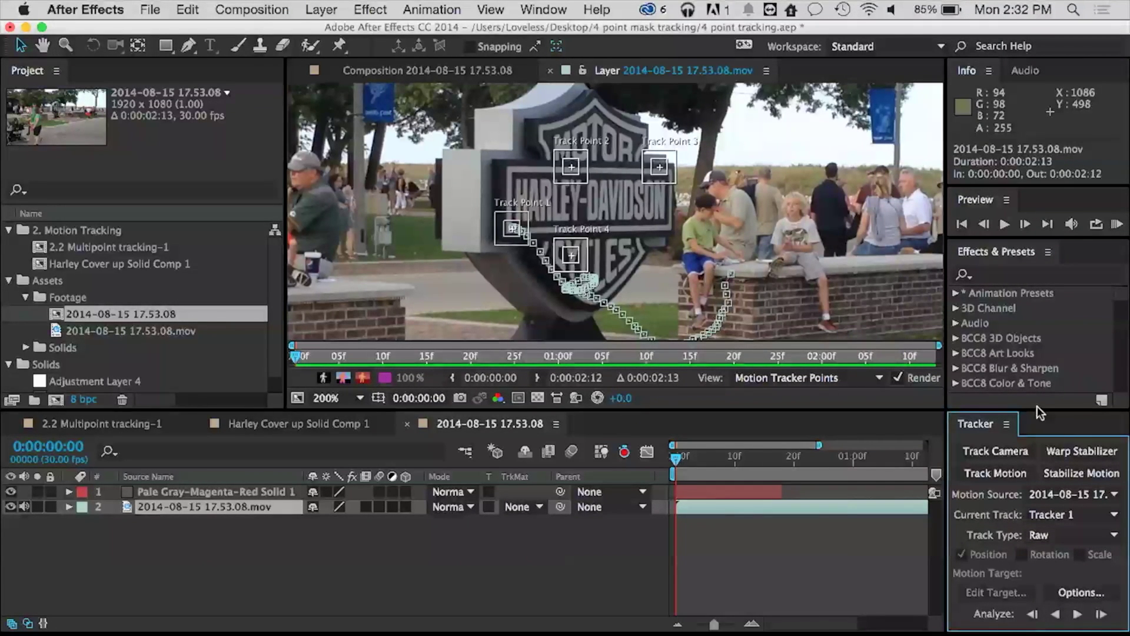
drag(1037, 409, 1026, 333)
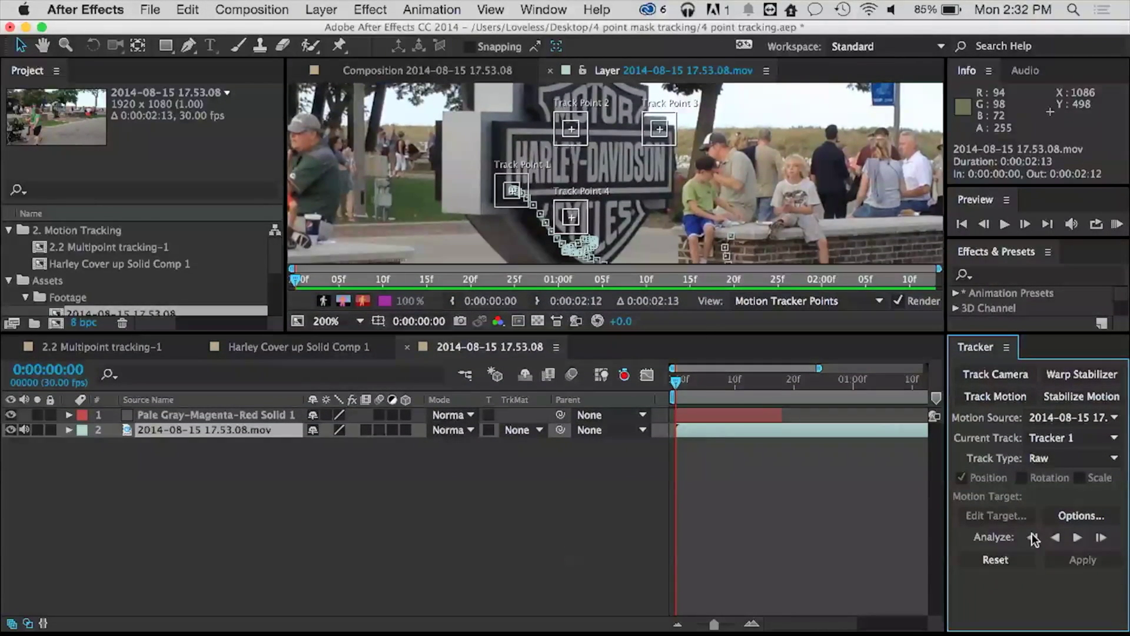
key(super+z)
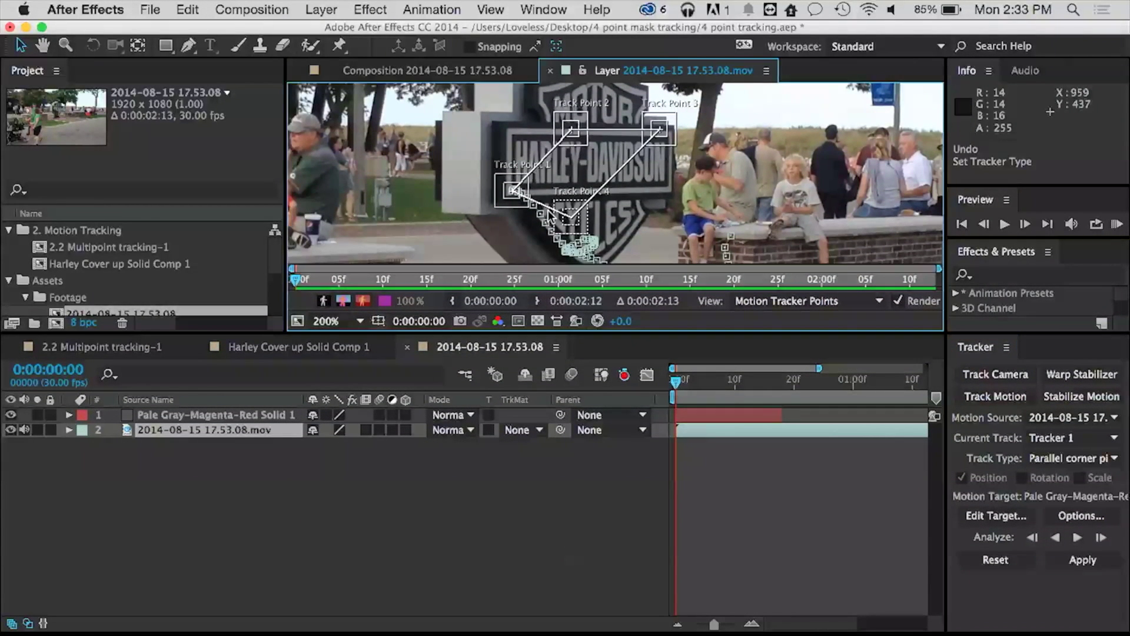
key(super+z)
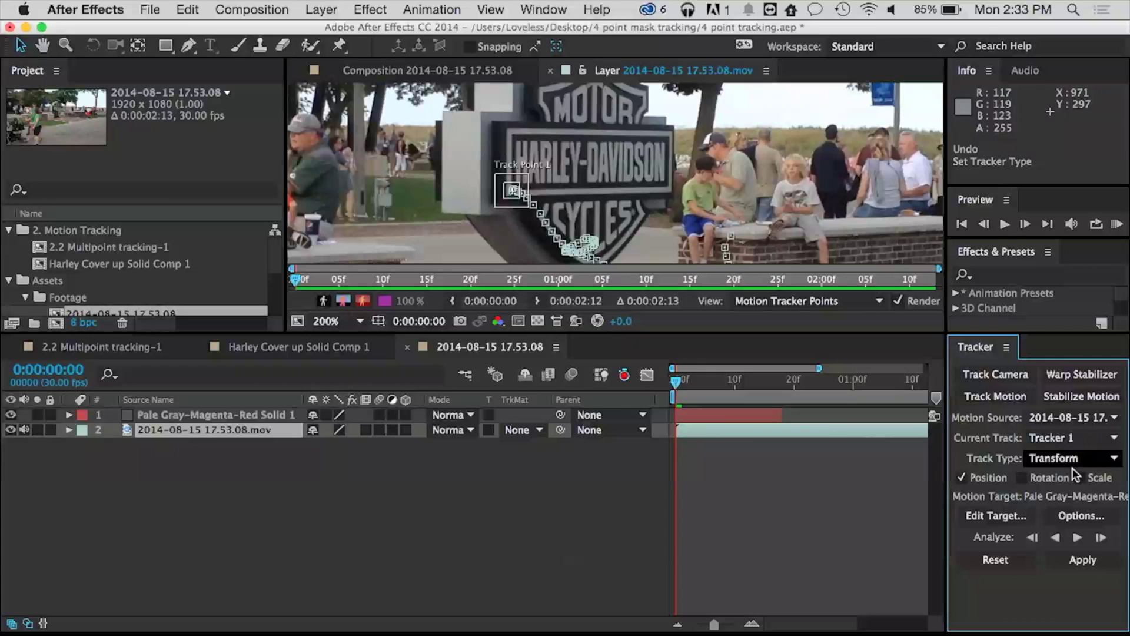
Step: Apply the tracked motion to the solid in the X and Y dimensions and play back the composition
drag(1027, 331, 1029, 379)
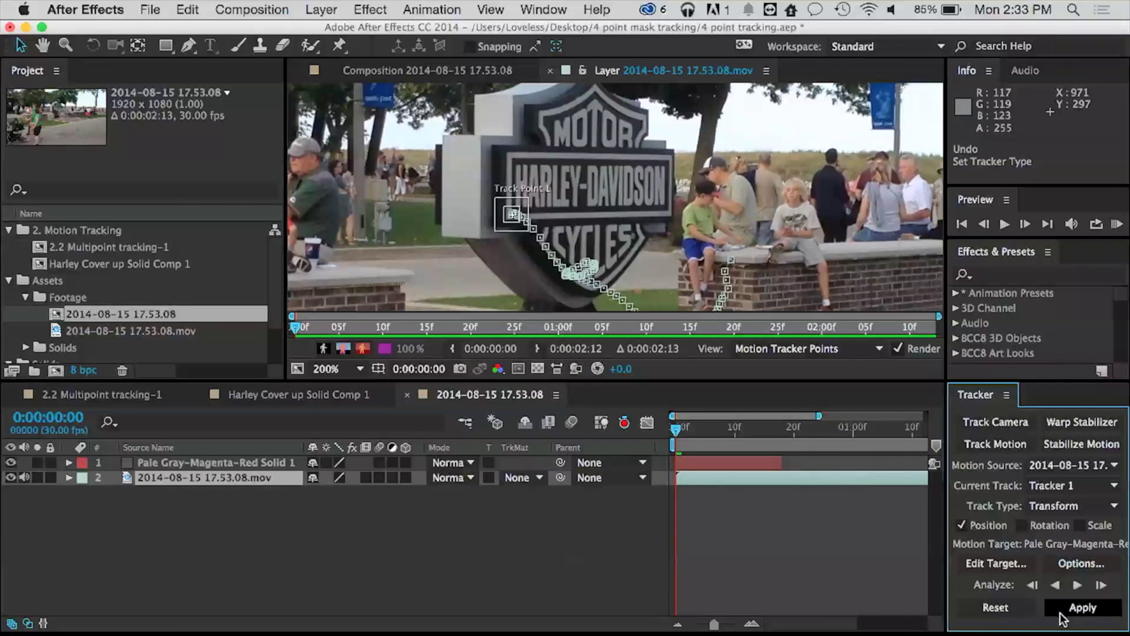
click(1082, 608)
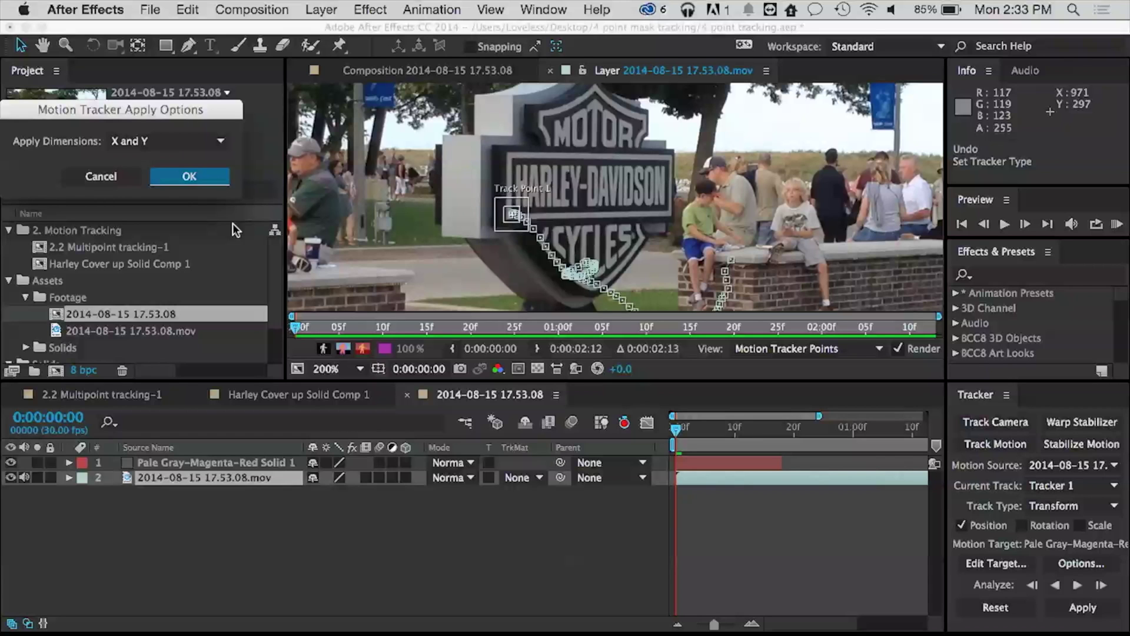
click(183, 175)
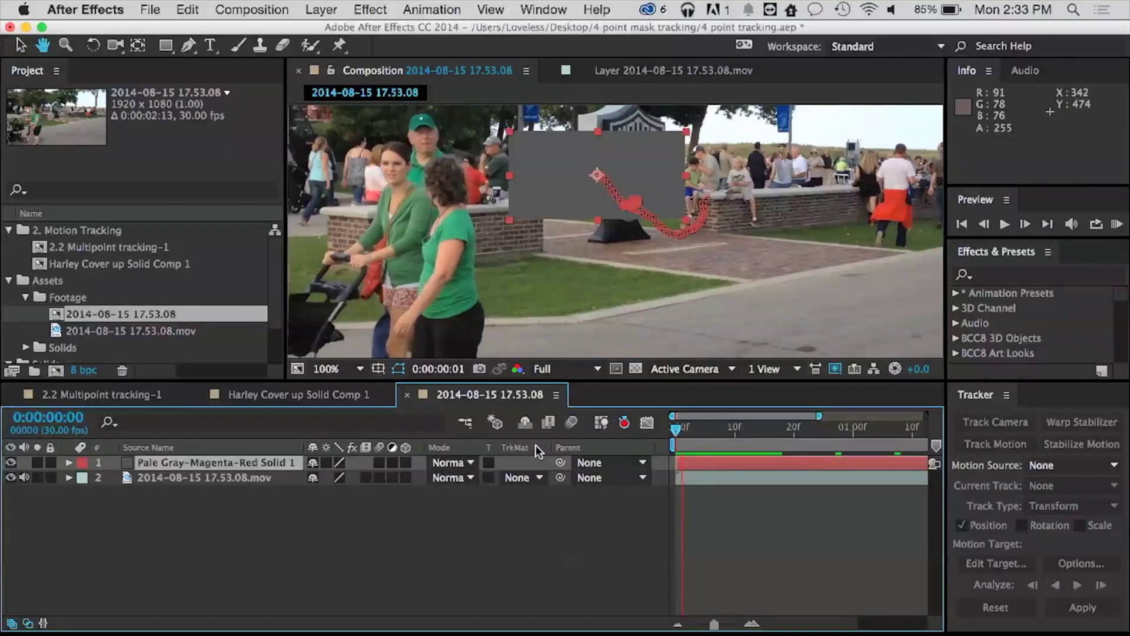
key(space)
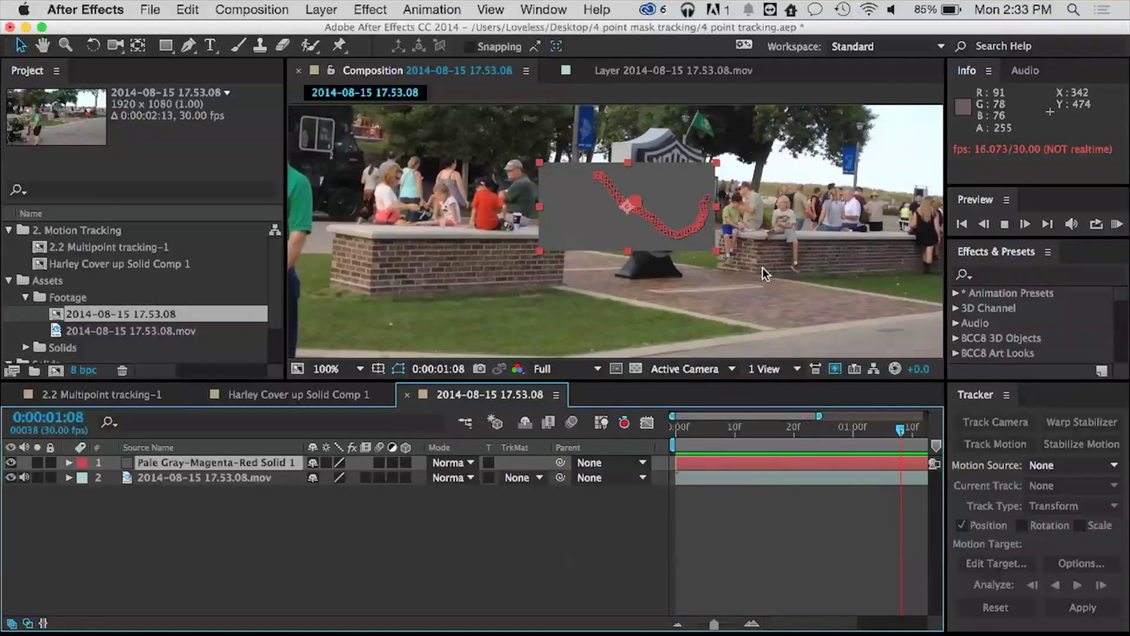
key(space)
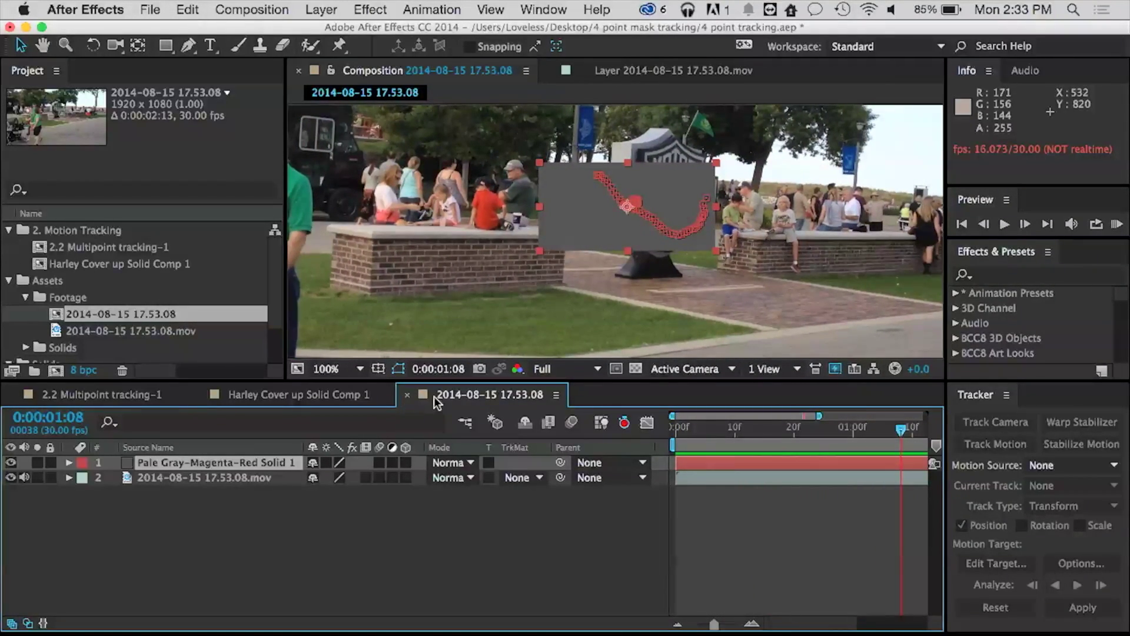
Step: Reopen the footage layer's motion tracking, reset Tracker 1 and set its track type to Perspective corner pin
double_click(171, 477)
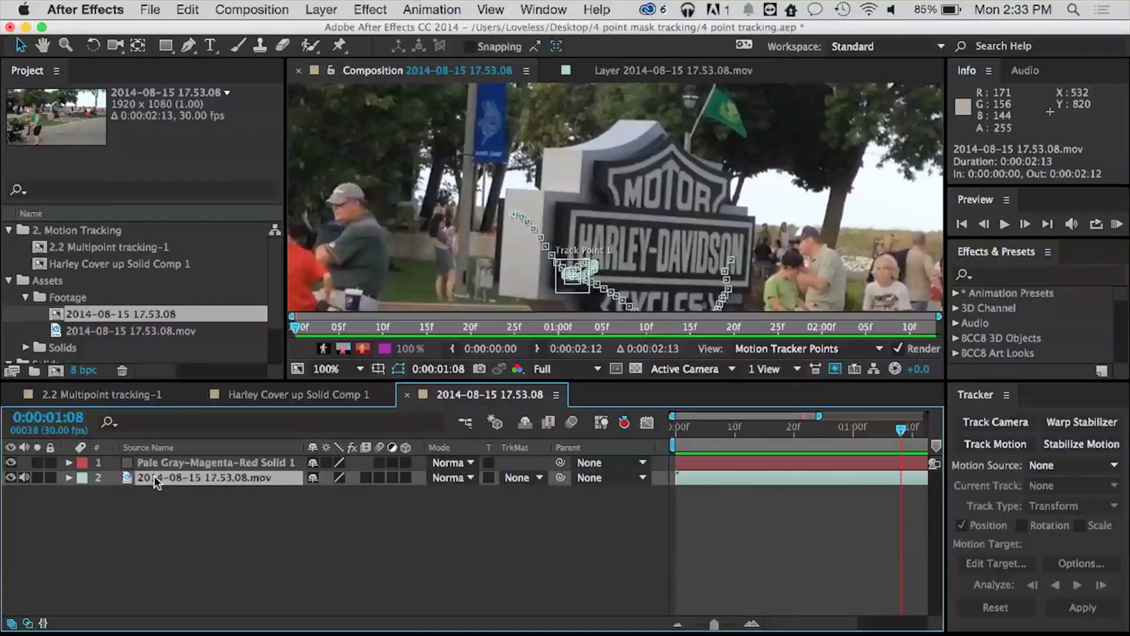
click(995, 444)
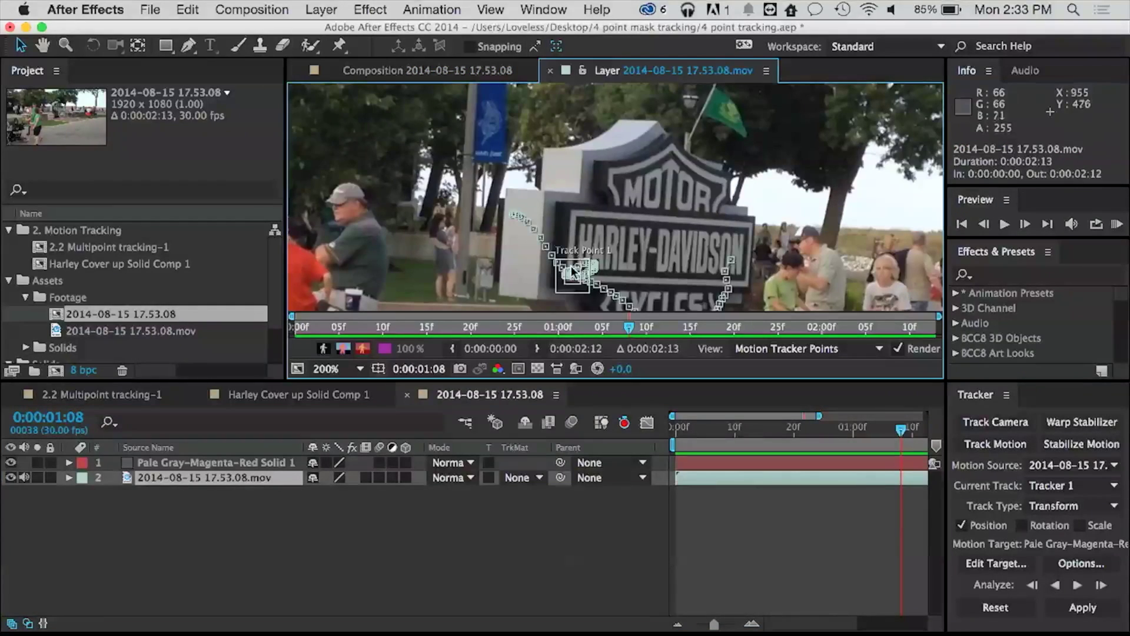
click(995, 607)
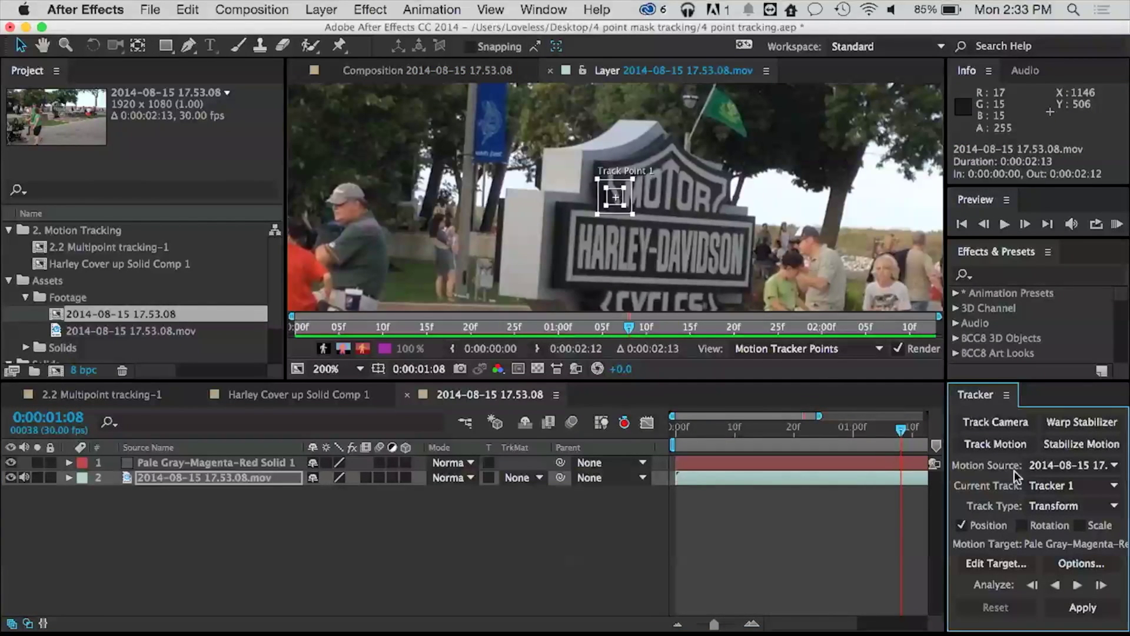
click(1050, 505)
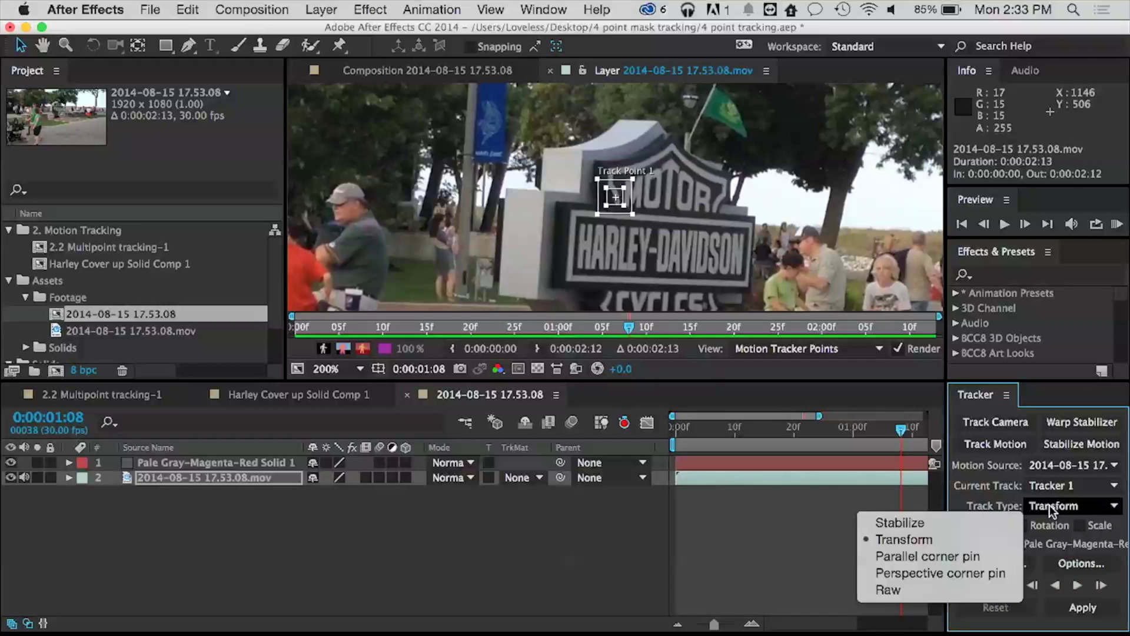
click(970, 571)
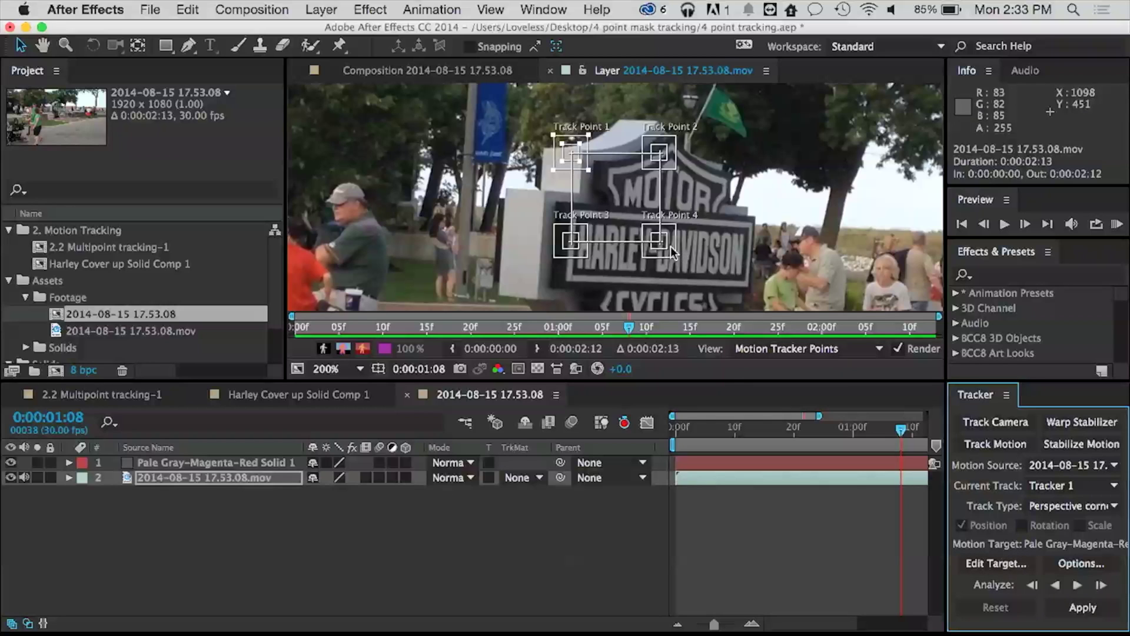
Step: At 0:00:01:08, place the four track points on the corners of the sign's nameplate and analyze forward to the clip's end
drag(670, 246, 757, 291)
drag(675, 154, 761, 226)
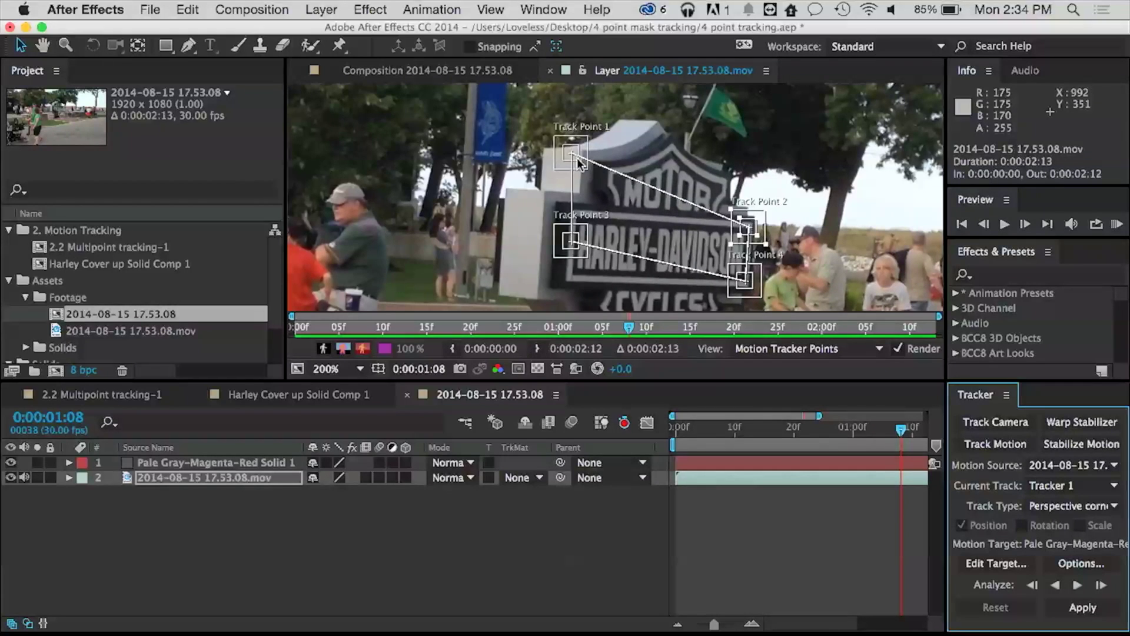
drag(578, 160, 559, 281)
key(super+z)
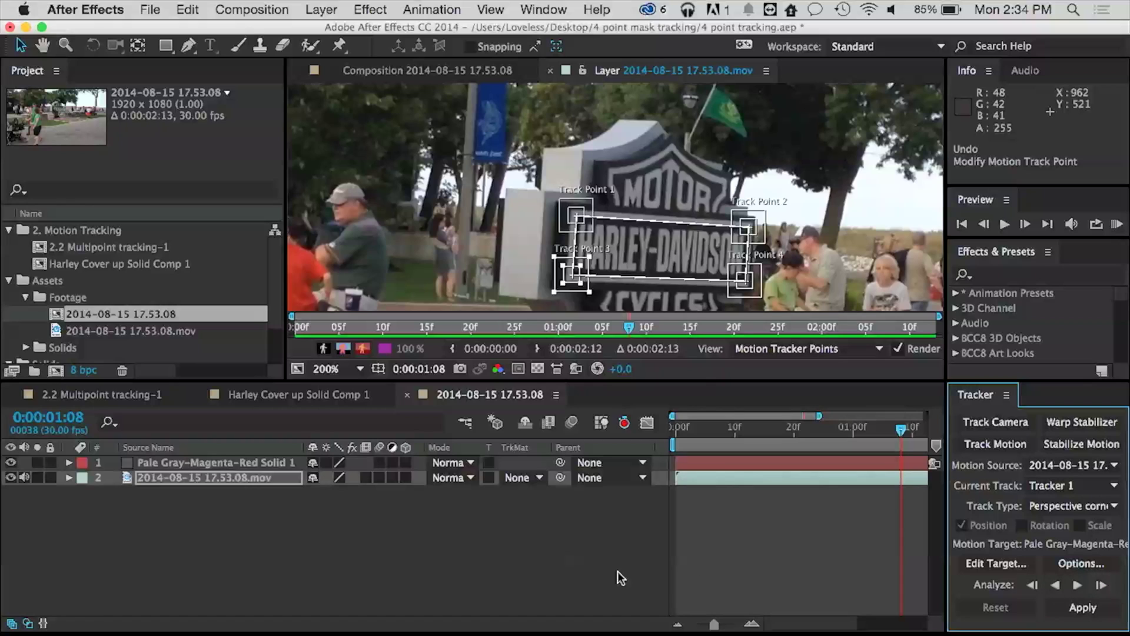
click(1078, 586)
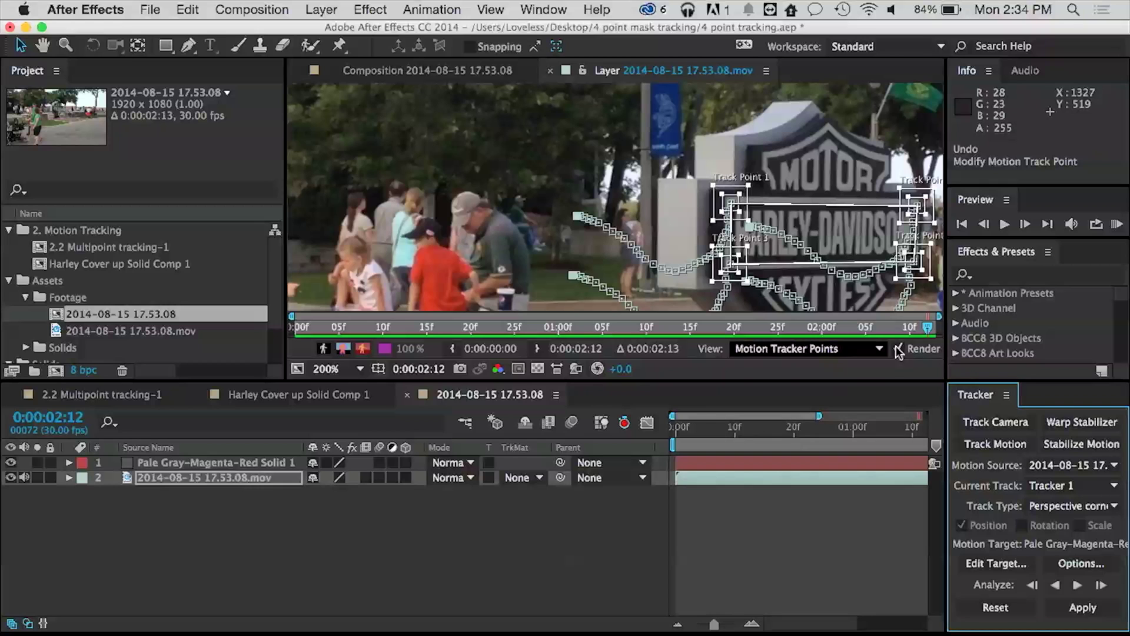
Step: Scrub back through the second half of the footage to 0:00:01:11, checking how the four track points follow the nameplate
drag(928, 327, 664, 327)
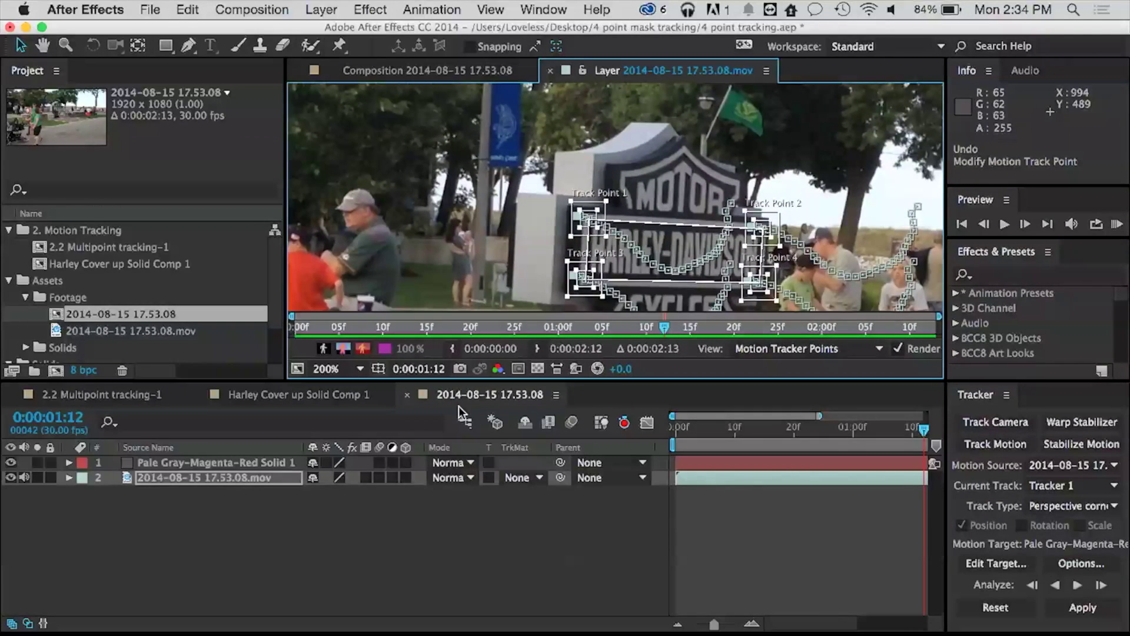
drag(478, 386, 492, 498)
drag(1019, 498, 1027, 469)
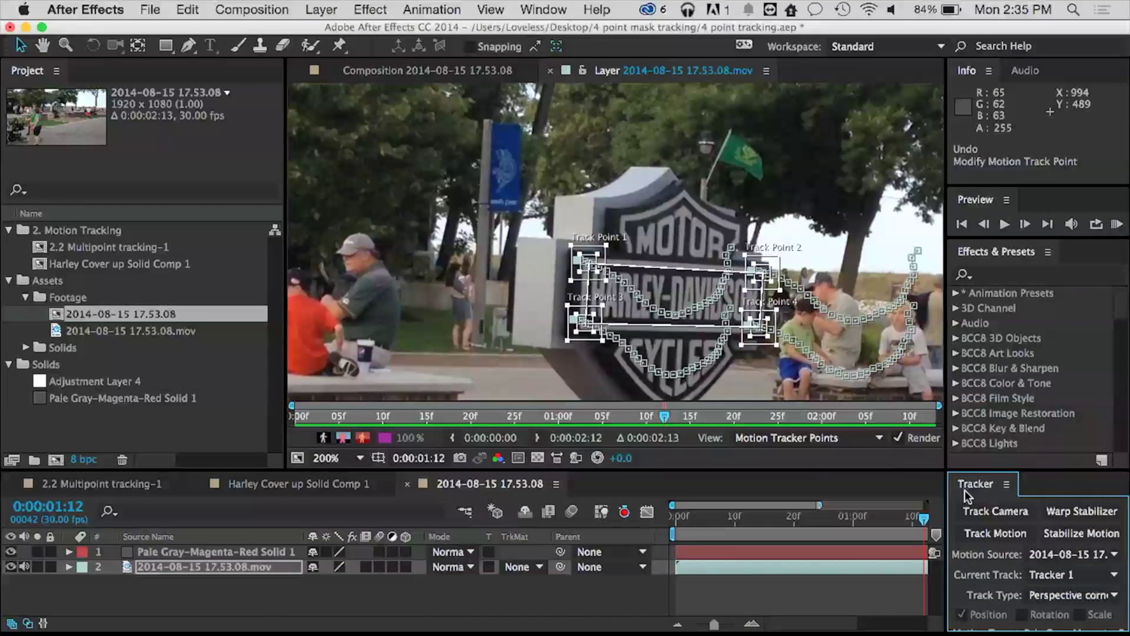
click(489, 375)
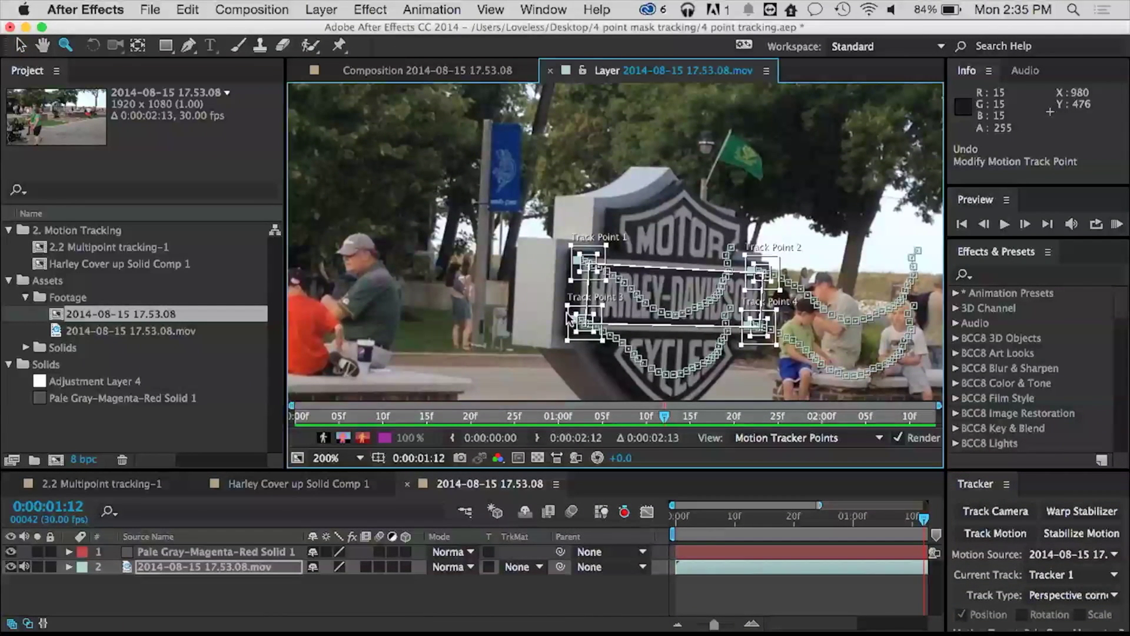
scroll(567, 312, down, 1)
drag(748, 203, 617, 202)
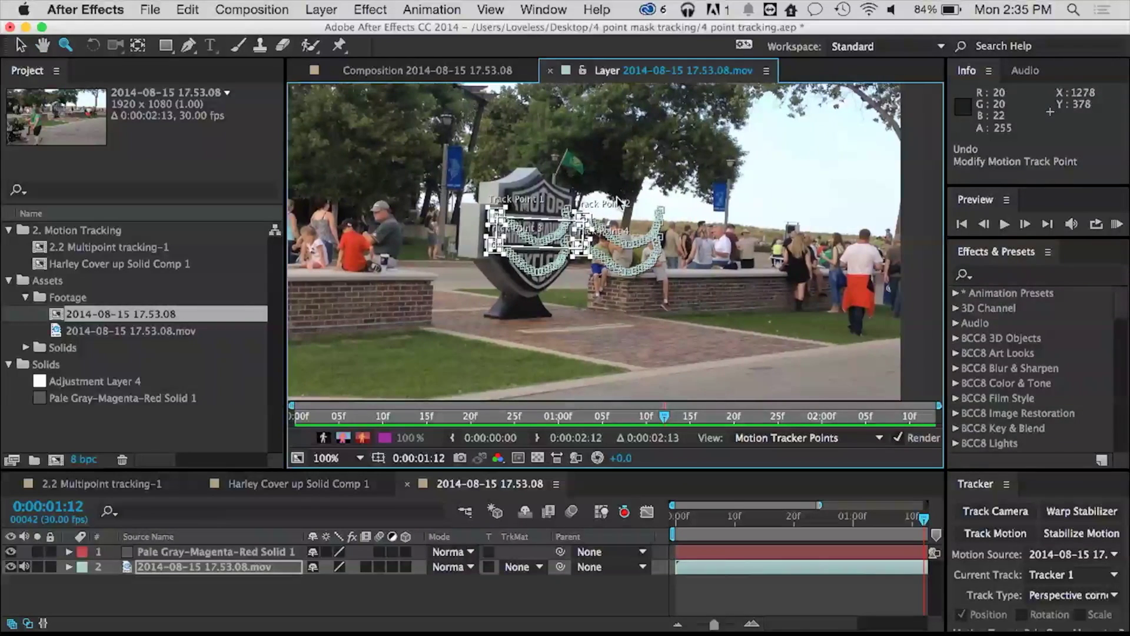
click(903, 518)
drag(861, 416, 656, 437)
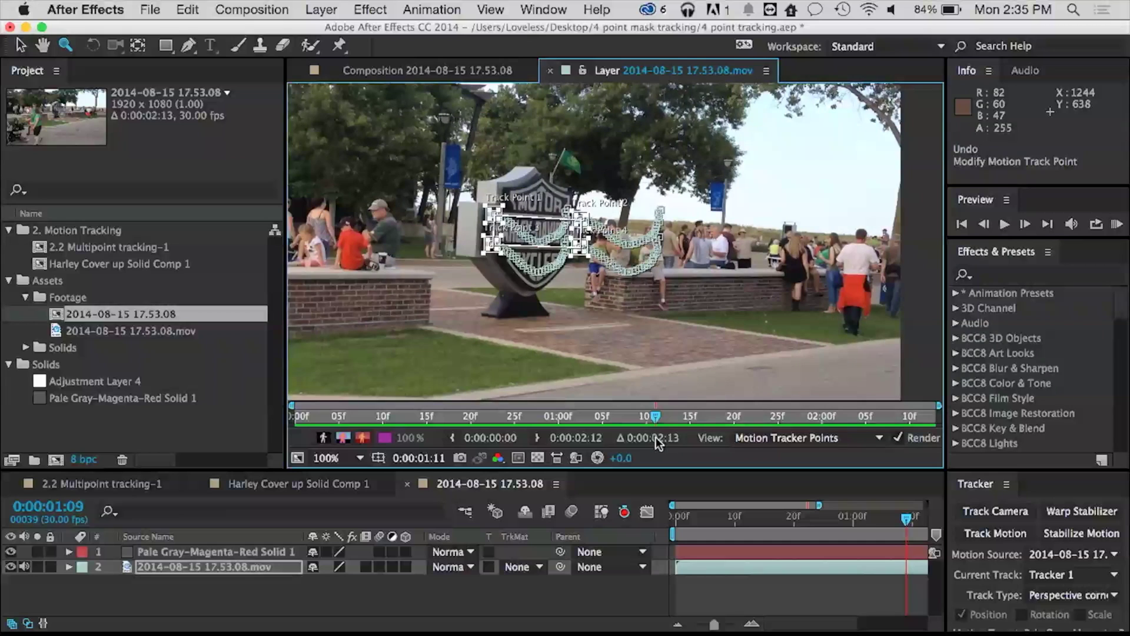
click(1069, 594)
click(1054, 608)
key(ctrl+z)
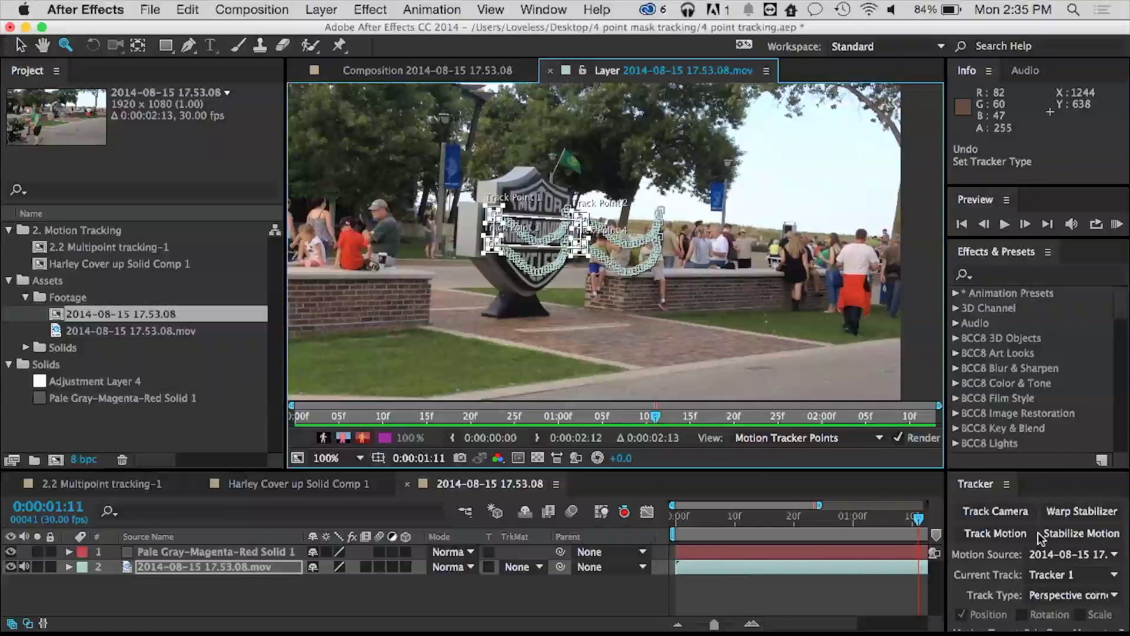
Step: Analyze the four track points backward from 0:00:01:11 to the start of the clip
drag(1053, 467, 1037, 326)
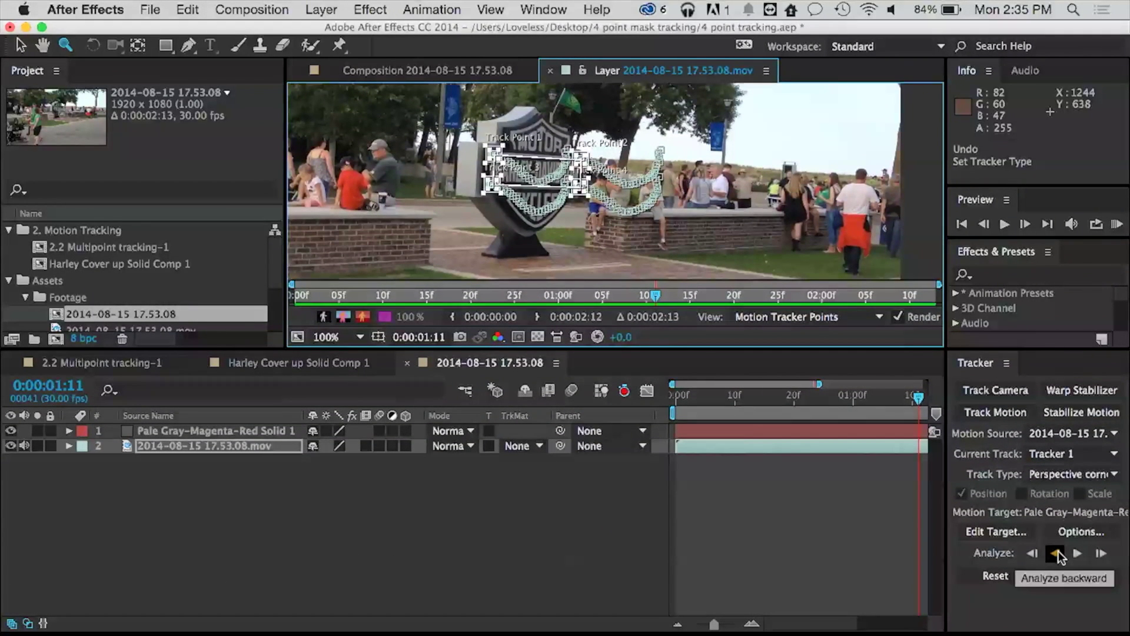
click(1056, 553)
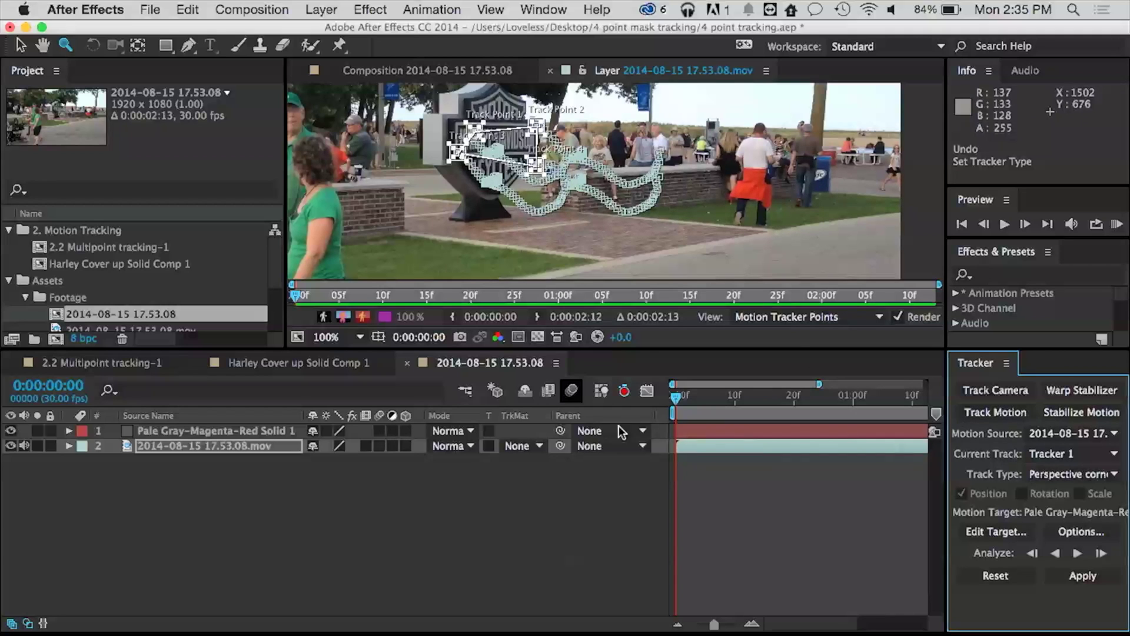
Step: Examine the opening frames up to 0:00:00:11 up close, checking frame by frame where the track points leave the nameplate's corners
click(684, 400)
drag(684, 399, 730, 389)
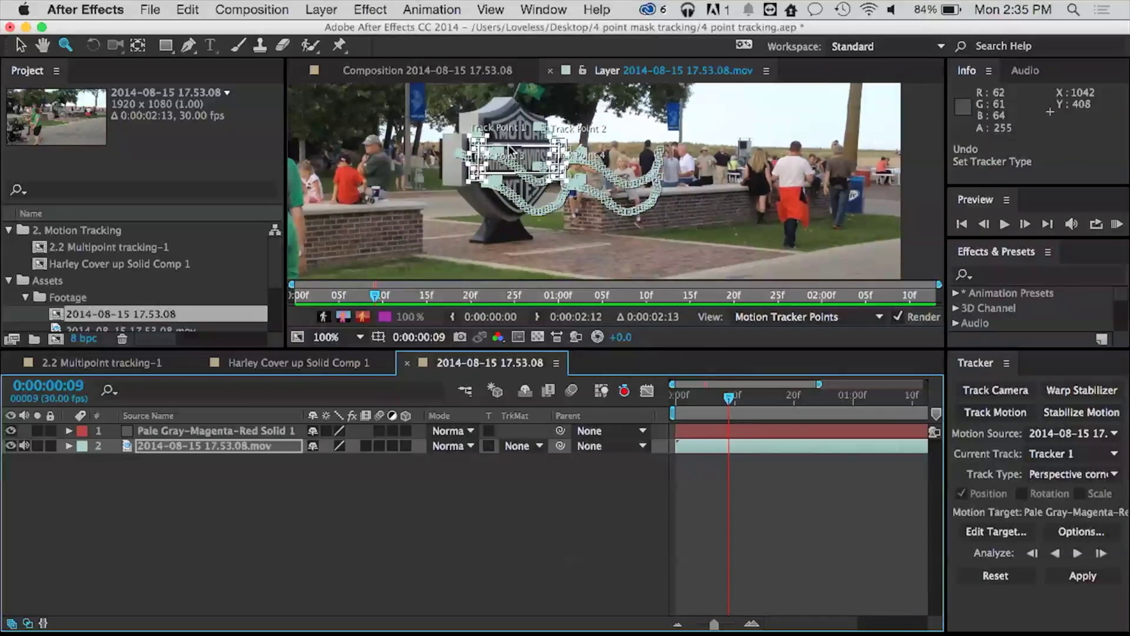
scroll(538, 181, up, 1)
drag(695, 189, 672, 259)
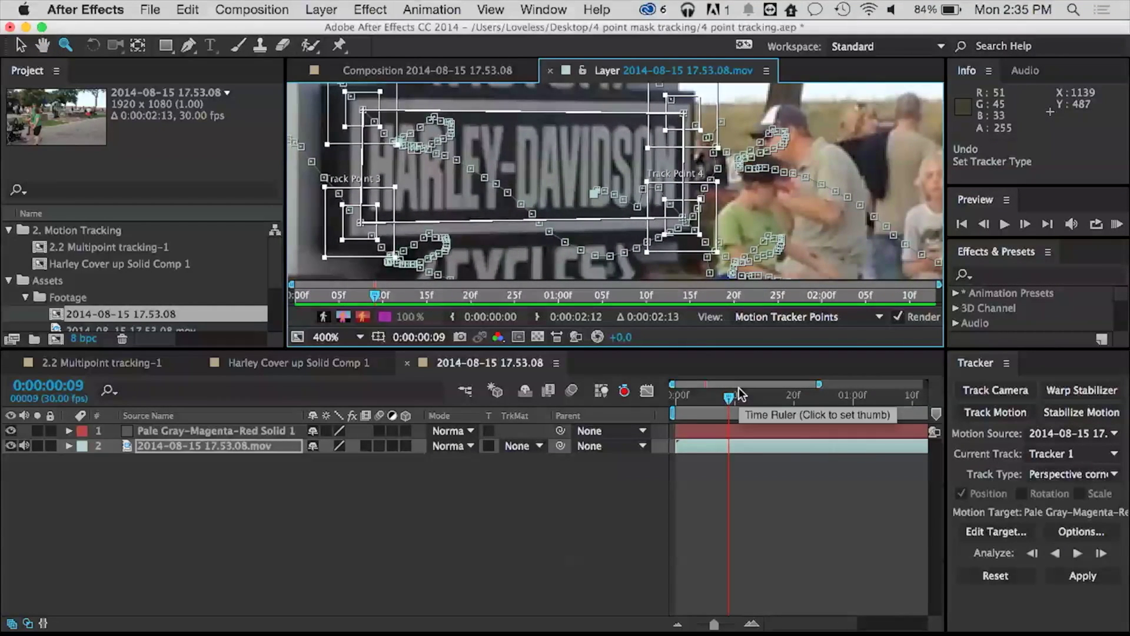
key(Page_Down)
key(Page_Down)
key(Page_Down)
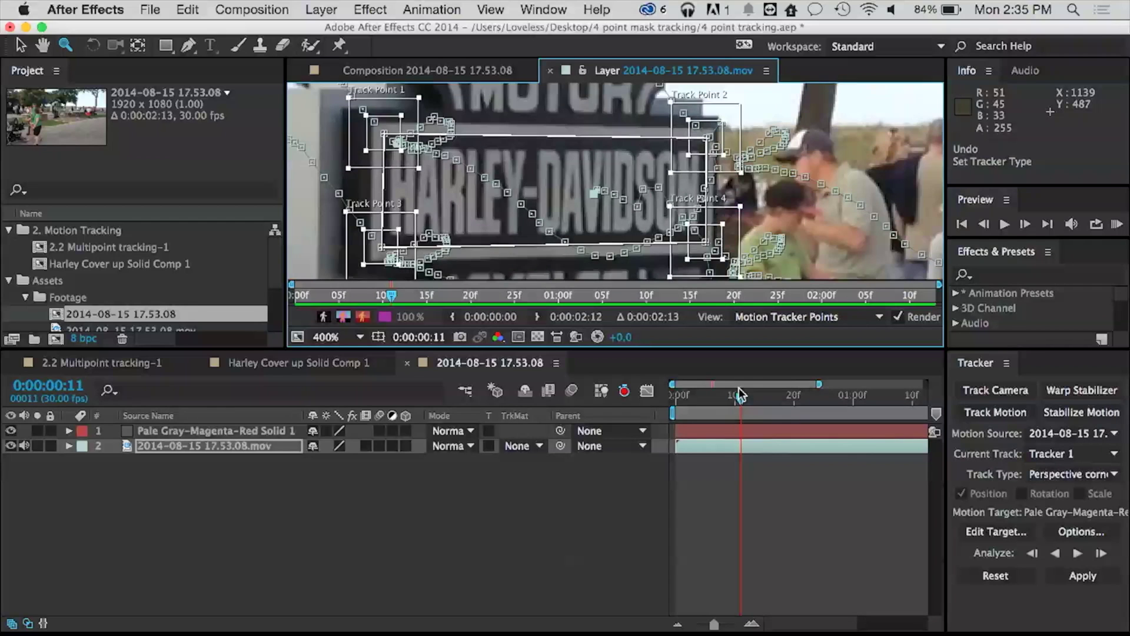
key(Page_Up)
key(Page_Up)
key(Page_Up)
key(Page_Up)
key(Page_Up)
key(Page_Up)
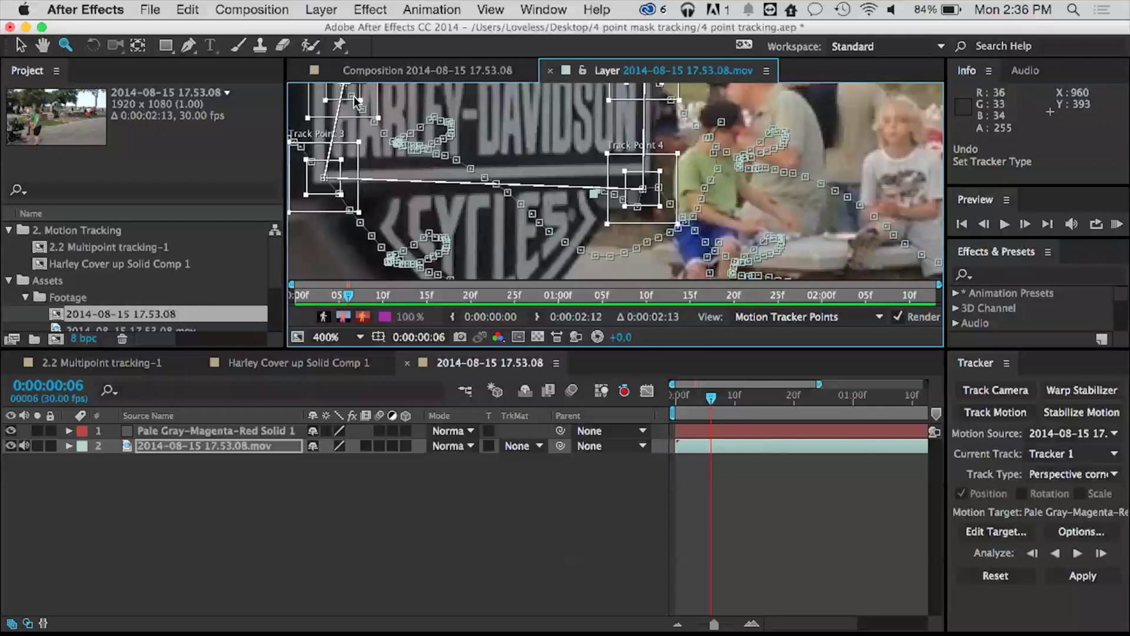
key(v)
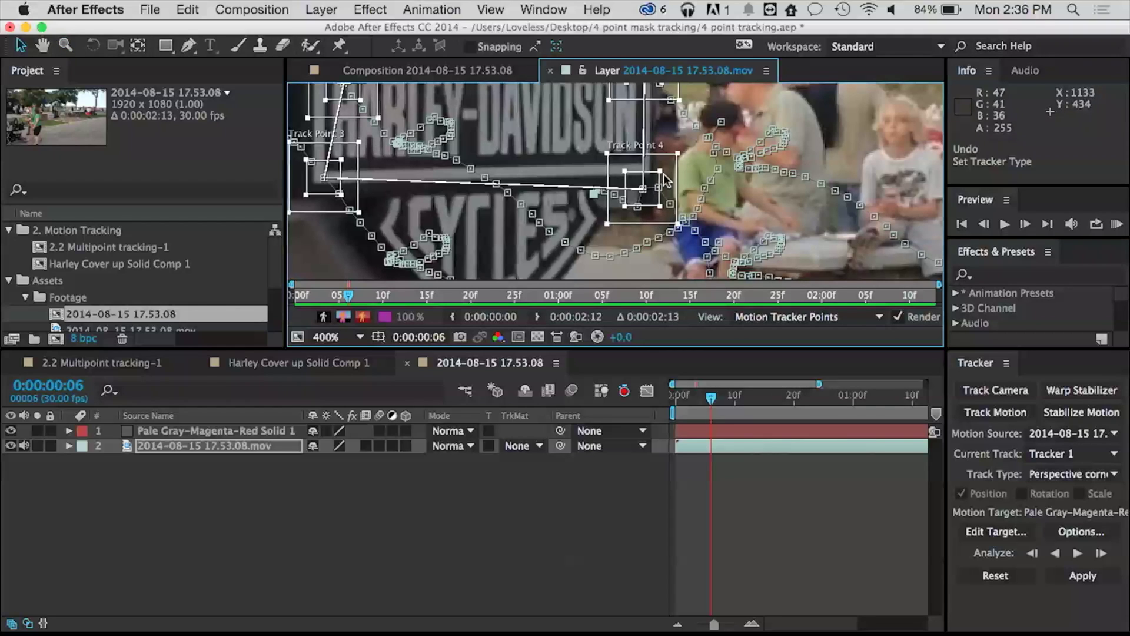
Step: At 0:00:00:06, move Track Points 4 and 1 onto the nameplate's corners and analyze backward frame by frame to 0:00:00:02
drag(661, 179, 669, 146)
drag(492, 95, 588, 185)
drag(464, 175, 443, 147)
click(1056, 553)
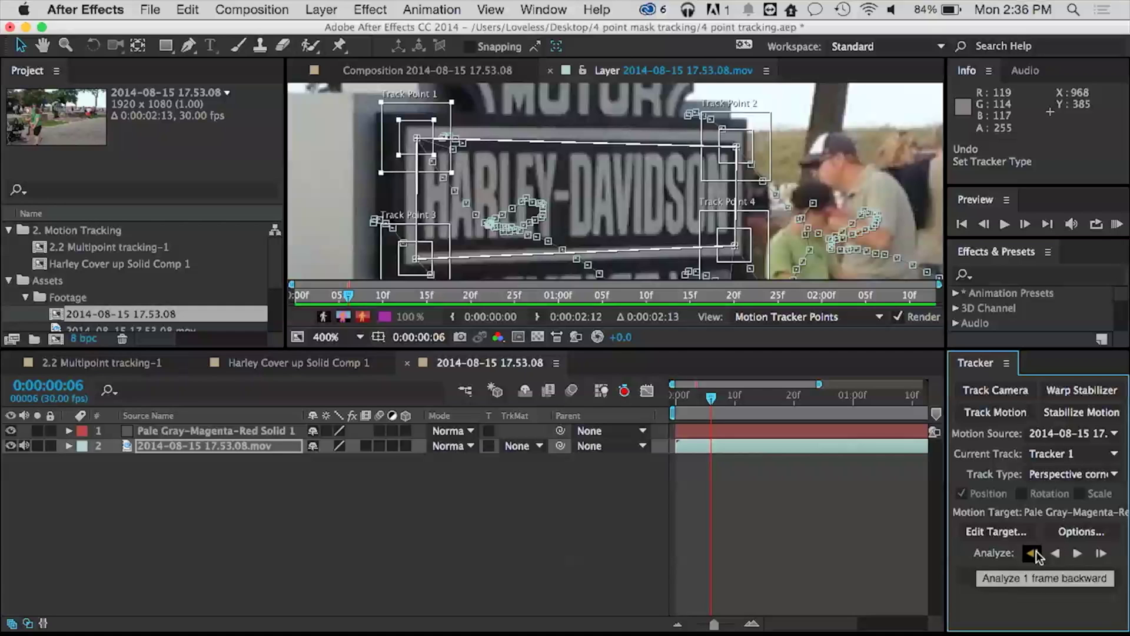
click(1034, 553)
click(1033, 553)
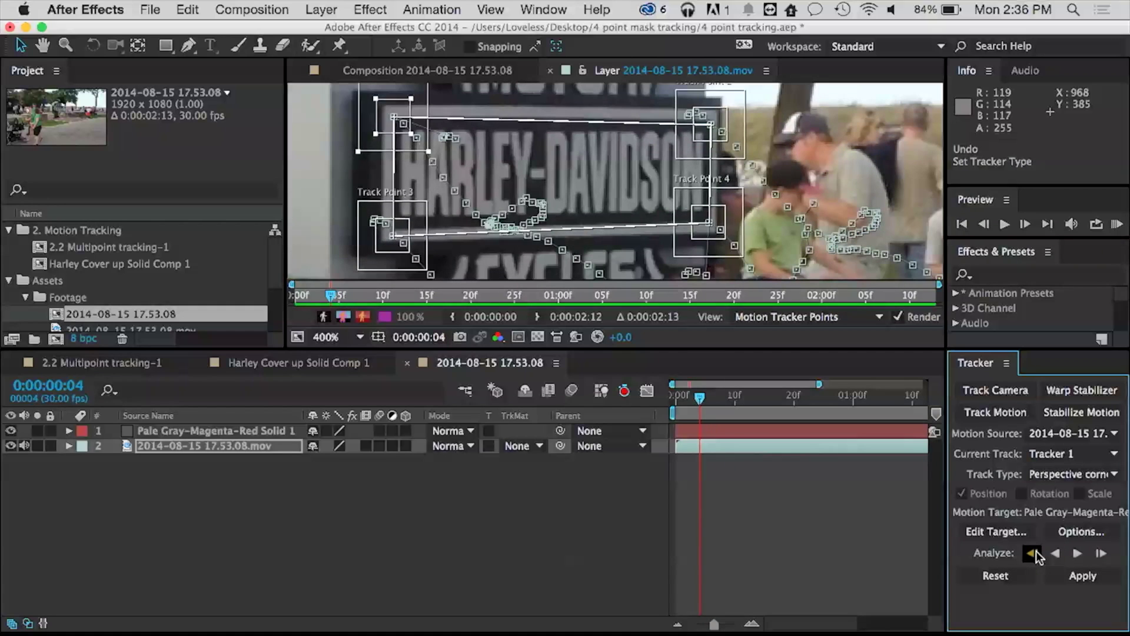
click(1034, 553)
click(1033, 553)
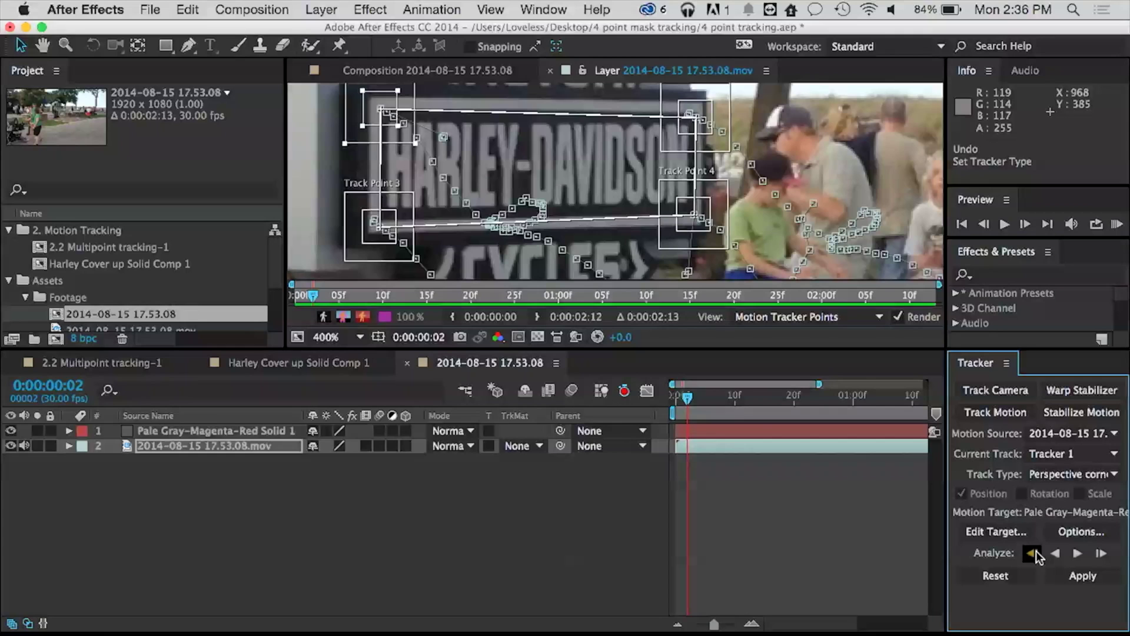
Step: At 0:00:00:02, nudge Track Points 2 and 3 onto their nameplate corners and analyze backward frame by frame to 0:00:00:00
drag(734, 126, 719, 94)
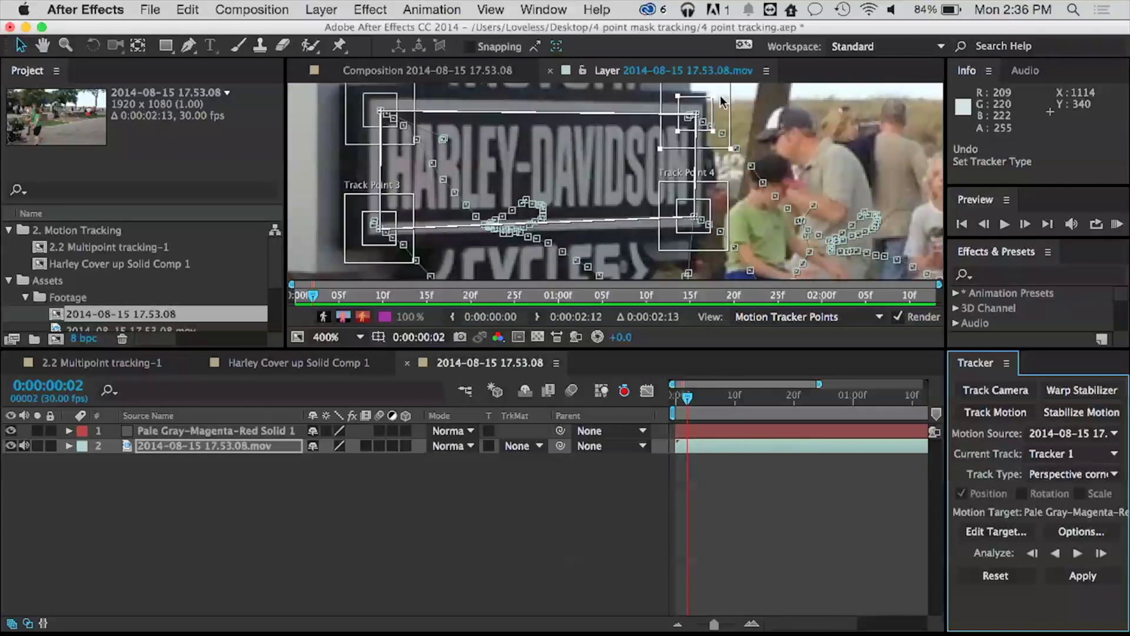
drag(400, 210, 404, 207)
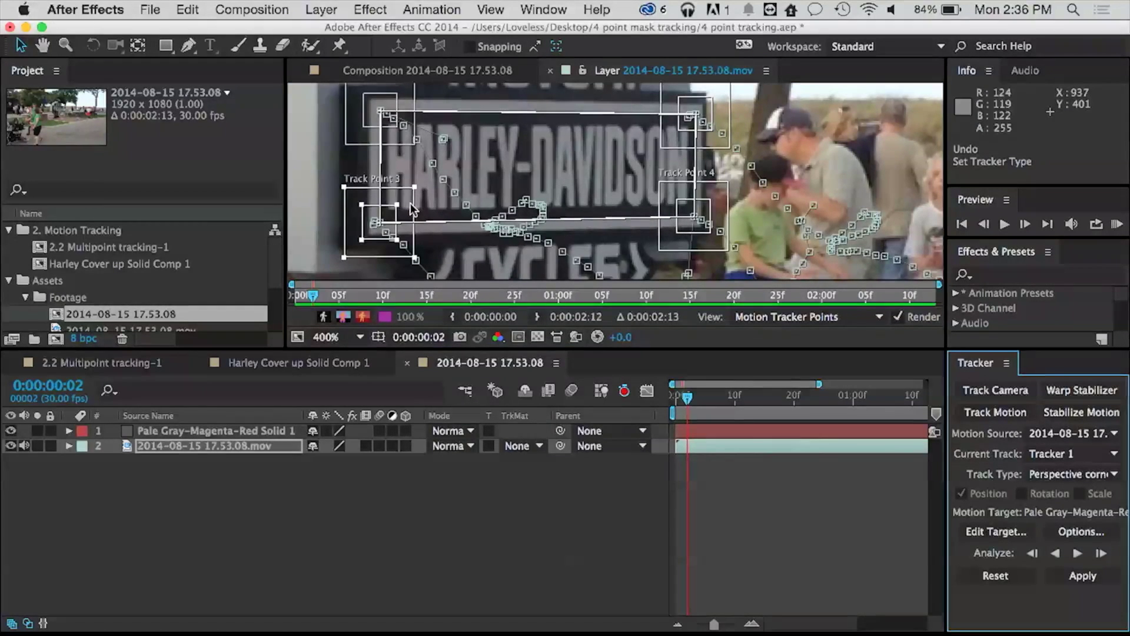
click(1034, 554)
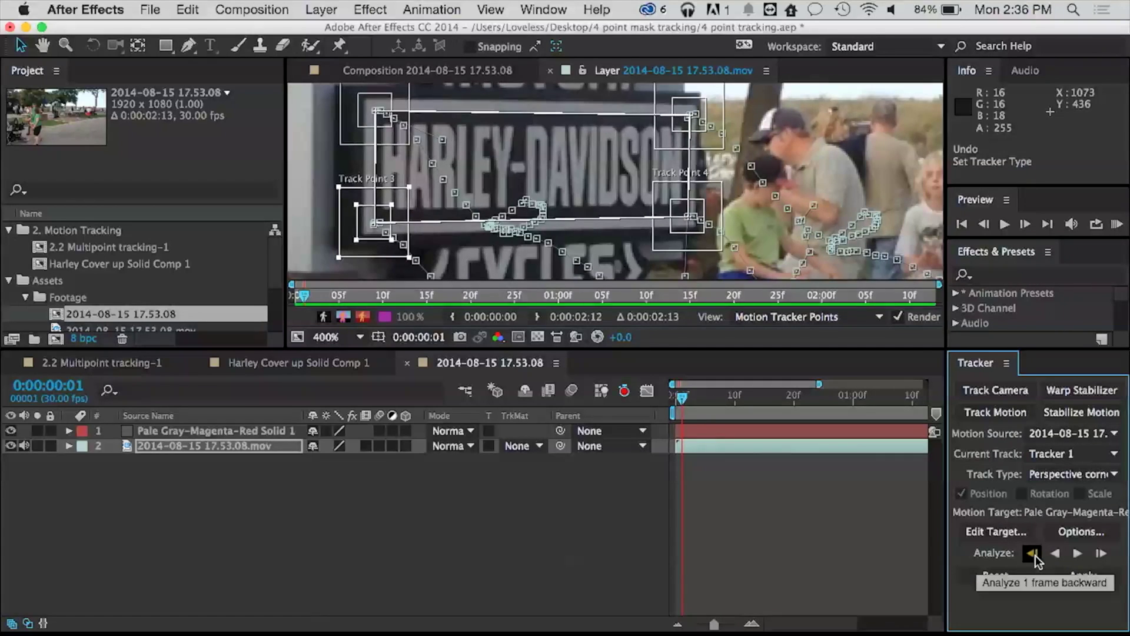
click(1034, 554)
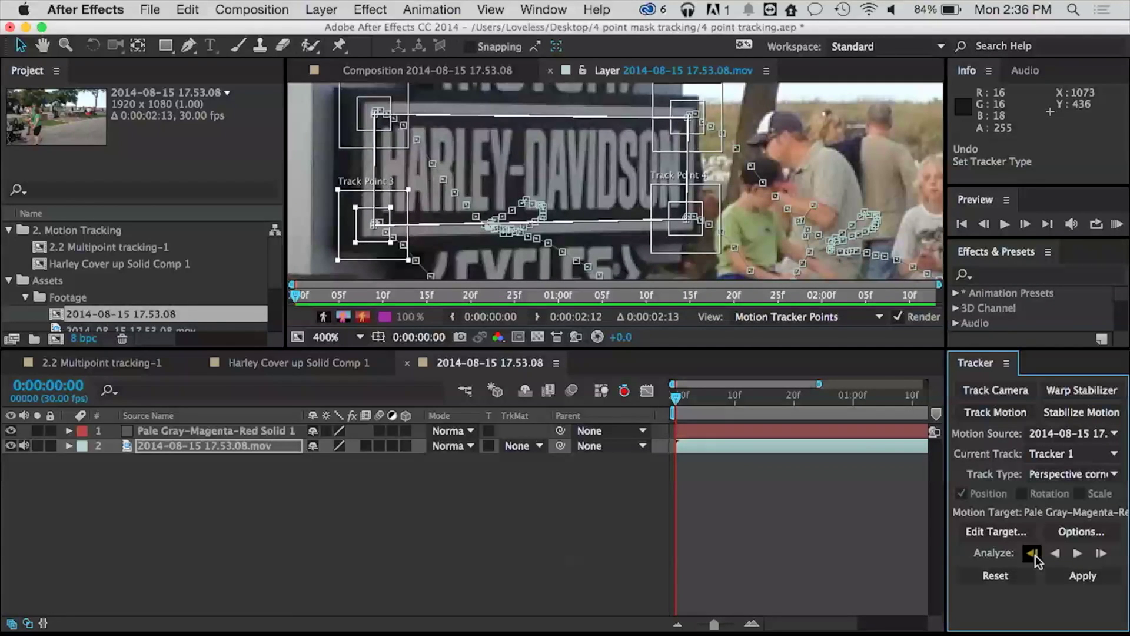
Step: Analyze the four track points forward one frame at a time from the first frame to 0:00:00:04
click(1100, 553)
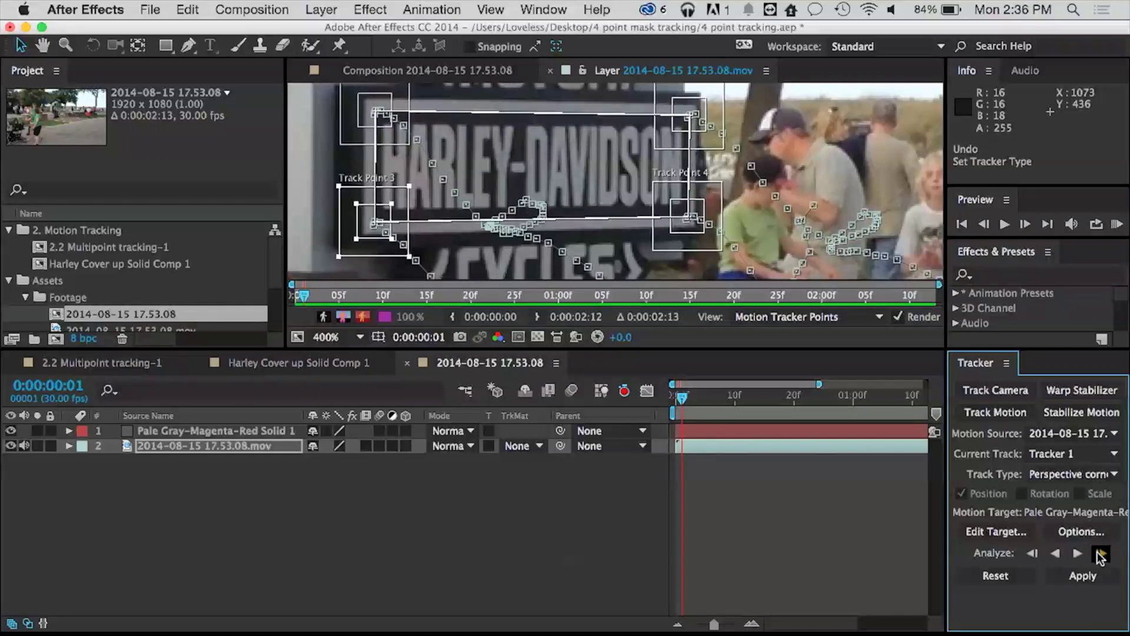
click(1034, 554)
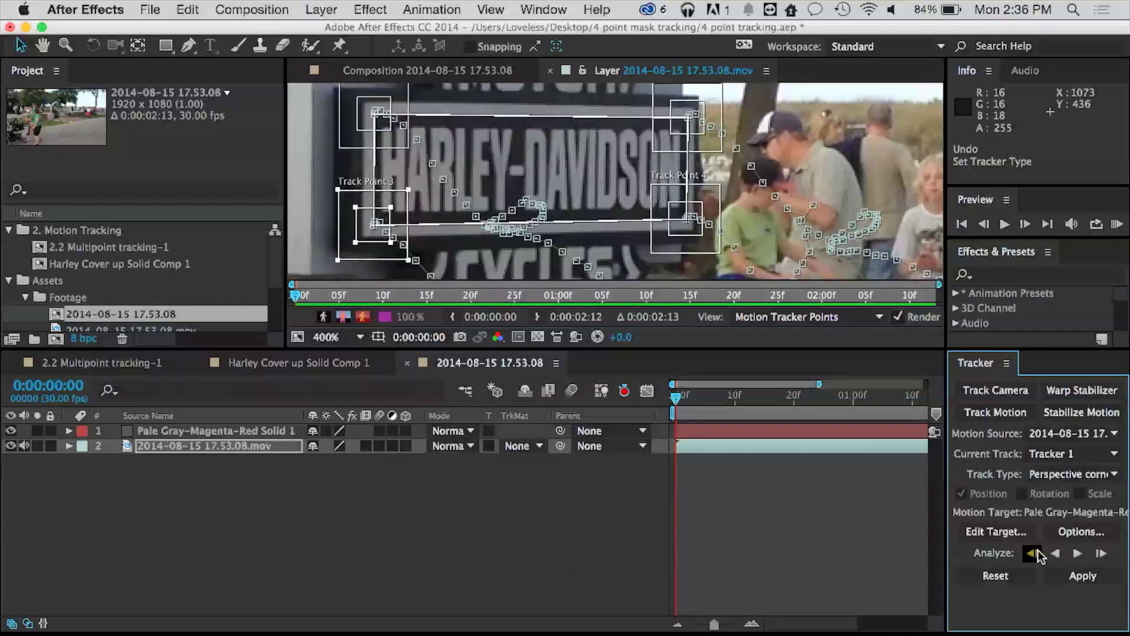
click(1100, 554)
click(1100, 553)
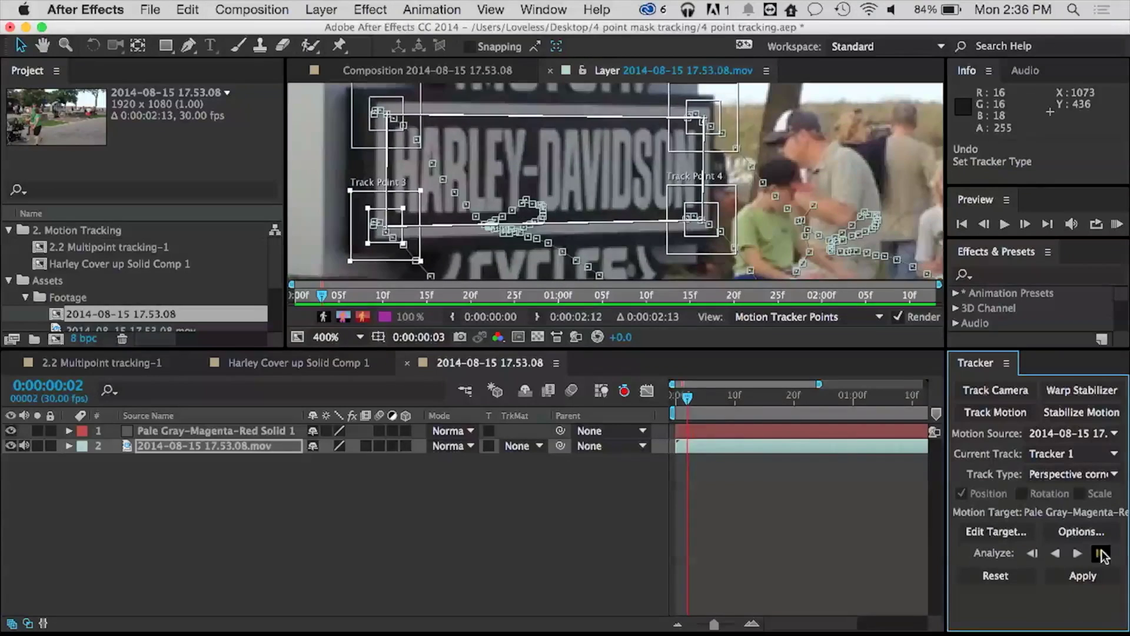
click(1100, 554)
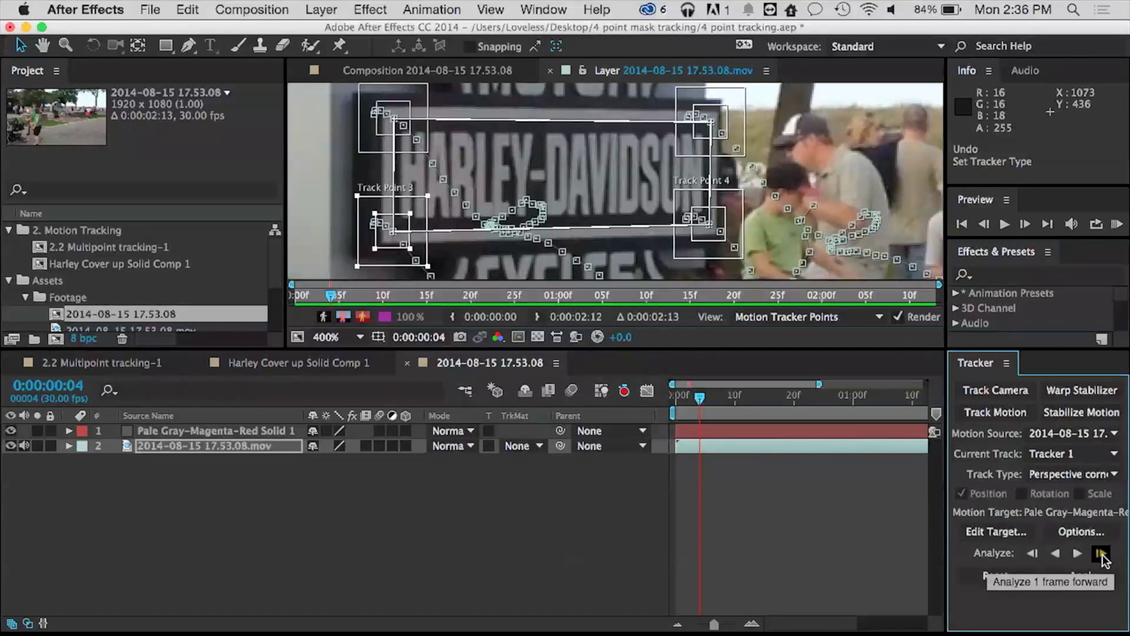
click(1101, 553)
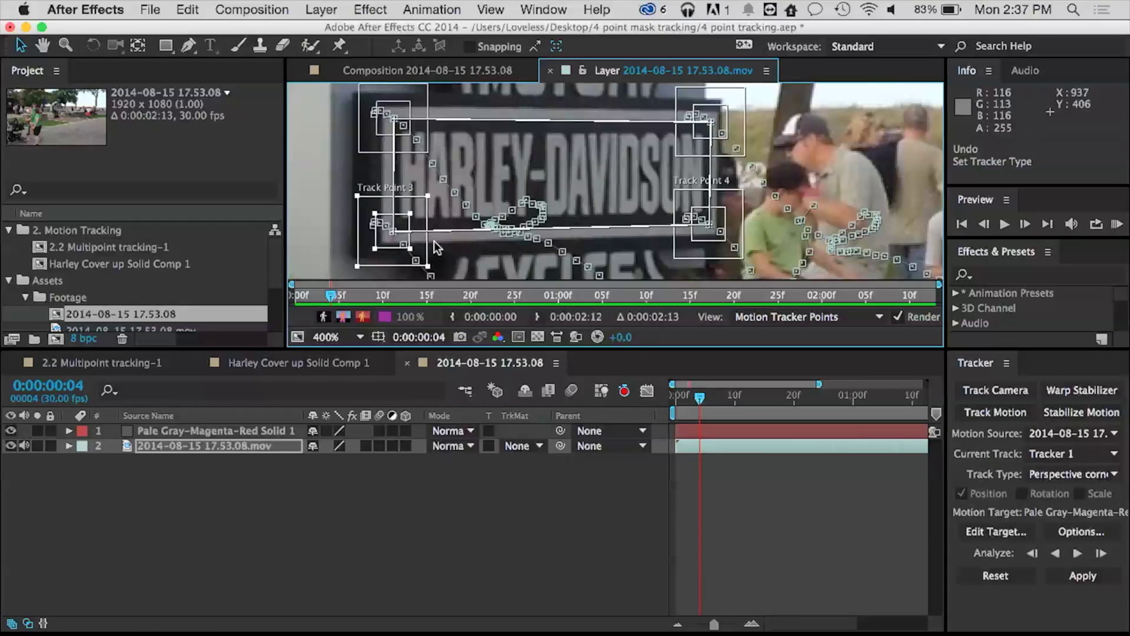
Step: Nudge Track Point 3 upward onto the nameplate's corner at 0:00:00:05 and 0:00:00:06, checking the neighbouring frames through 0:00:00:07
key(Page_Down)
key(Page_Down)
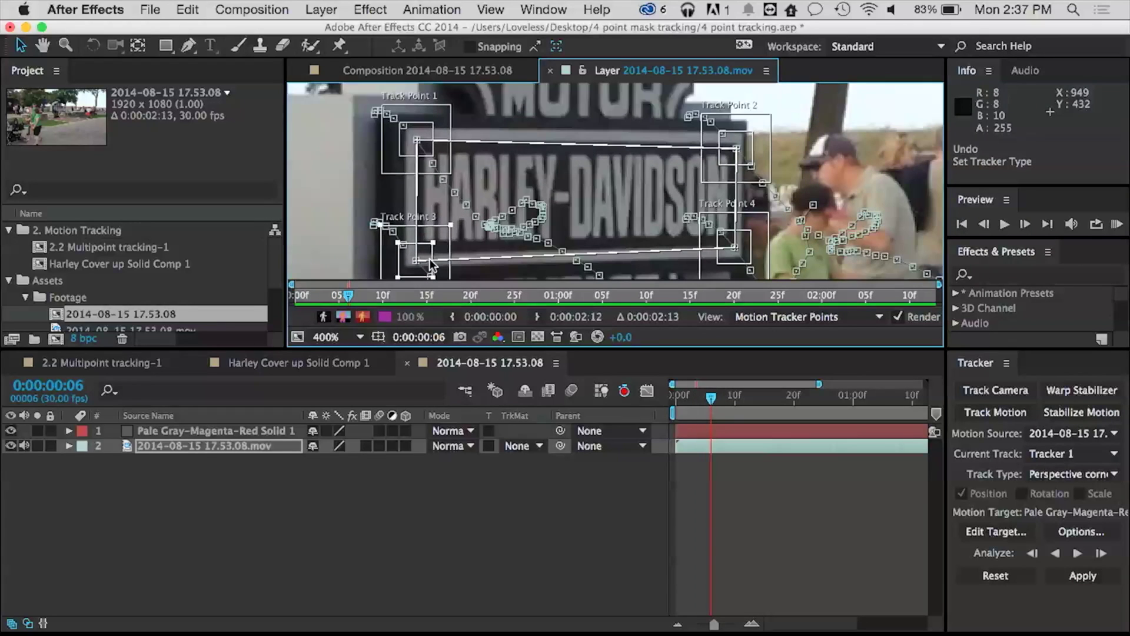
key(Page_Up)
key(Page_Up)
key(Page_Down)
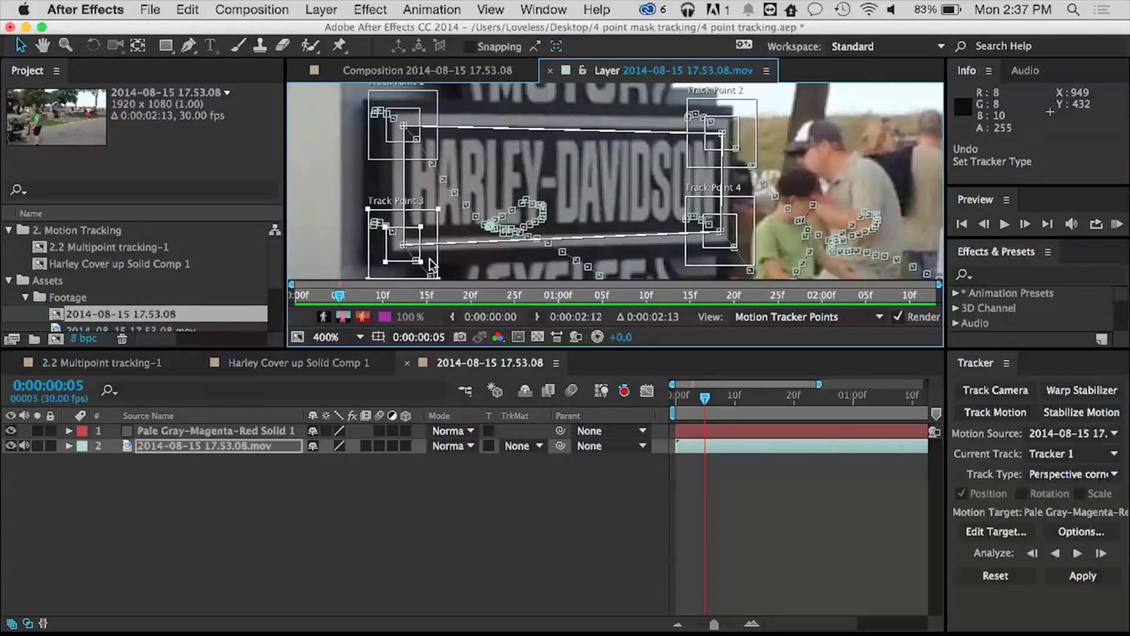
drag(432, 236, 429, 227)
key(Page_Down)
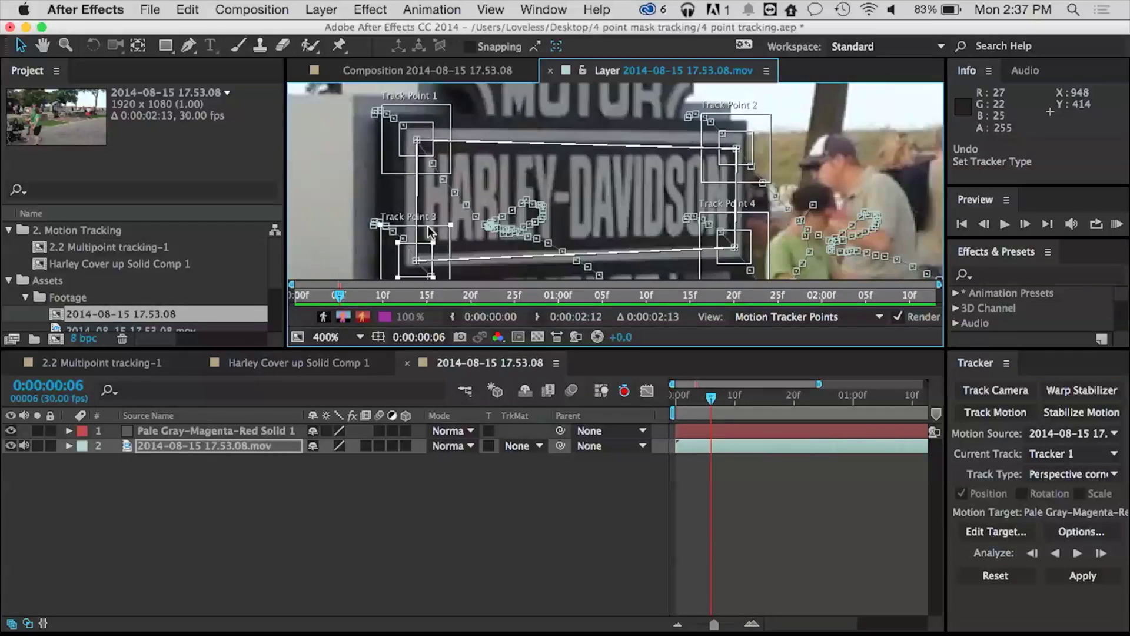
drag(440, 248, 440, 242)
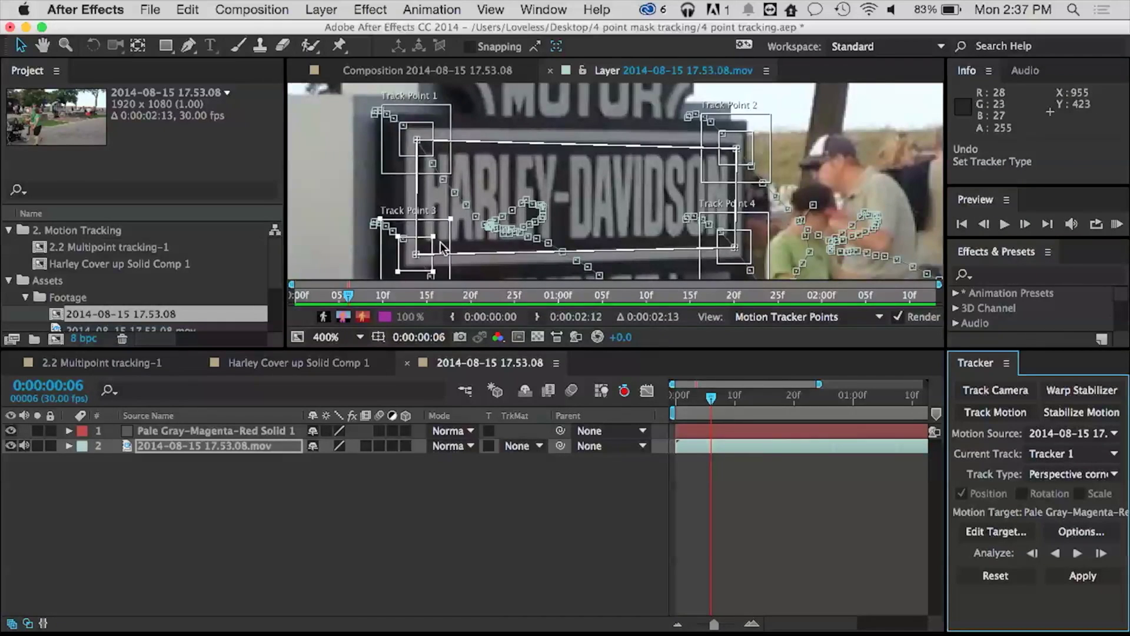
key(Page_Down)
drag(589, 200, 525, 113)
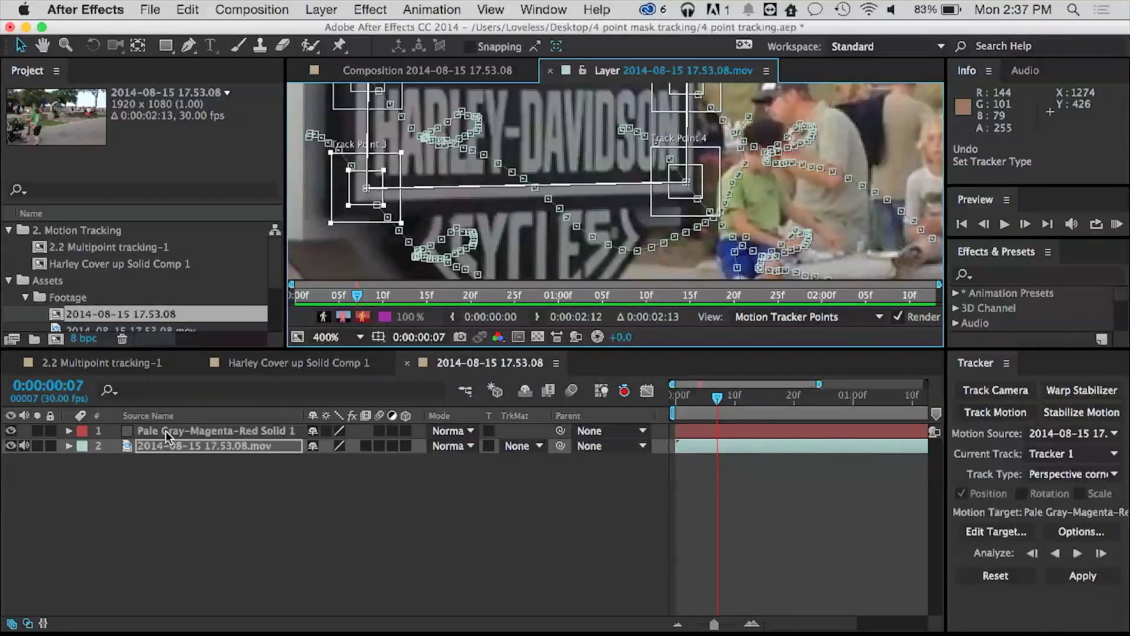
Step: Confirm the Pale Gray-Magenta-Red Solid 1 layer as the motion target and apply the tracking data to it
click(1015, 539)
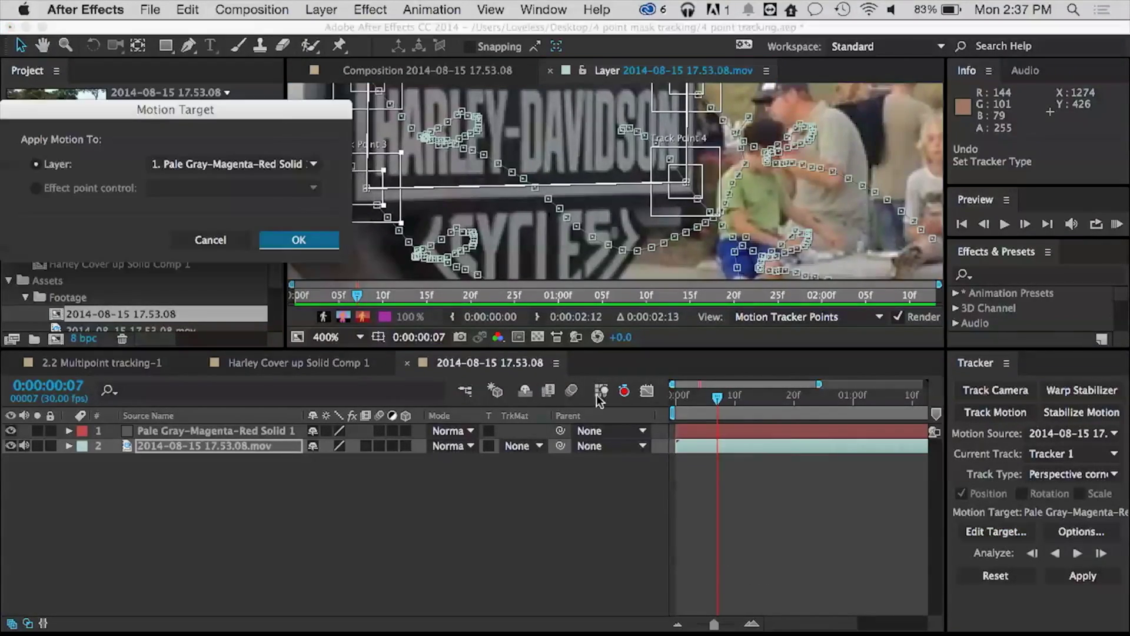
click(299, 242)
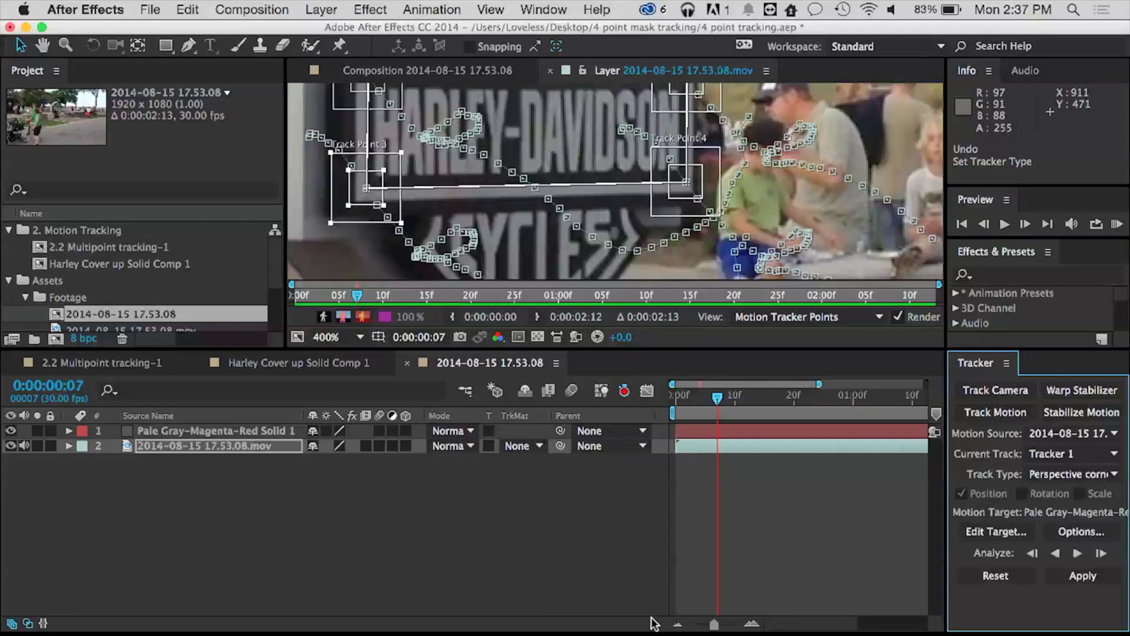
click(1087, 578)
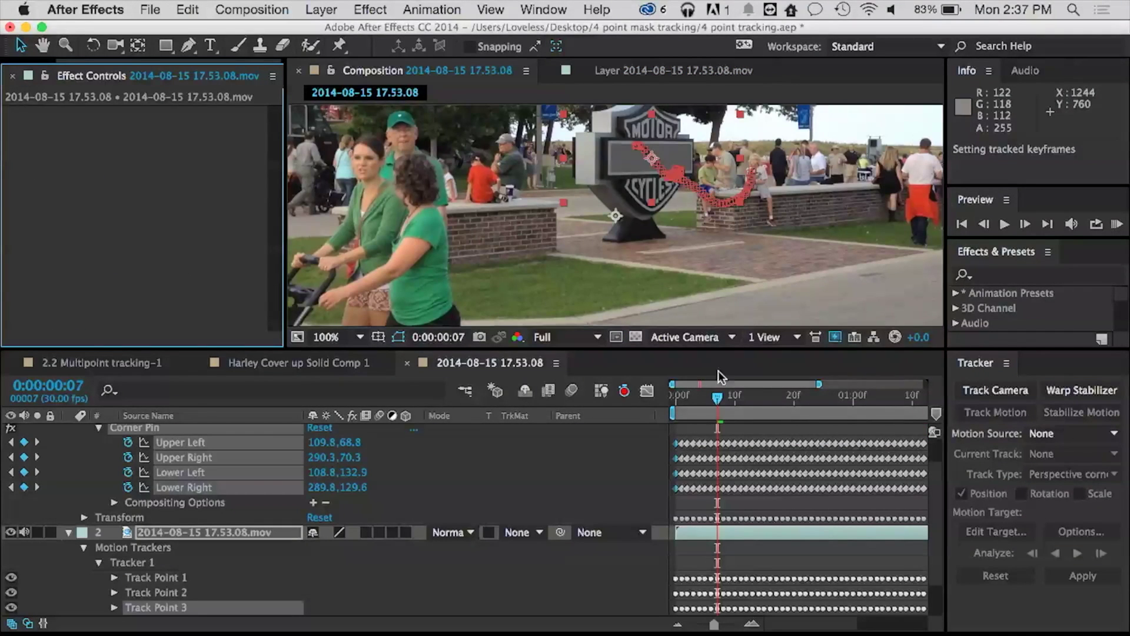
Step: Examine the solid's four Corner Pin keyframe rows and the footage layer's track point keyframes in the timeline
click(719, 401)
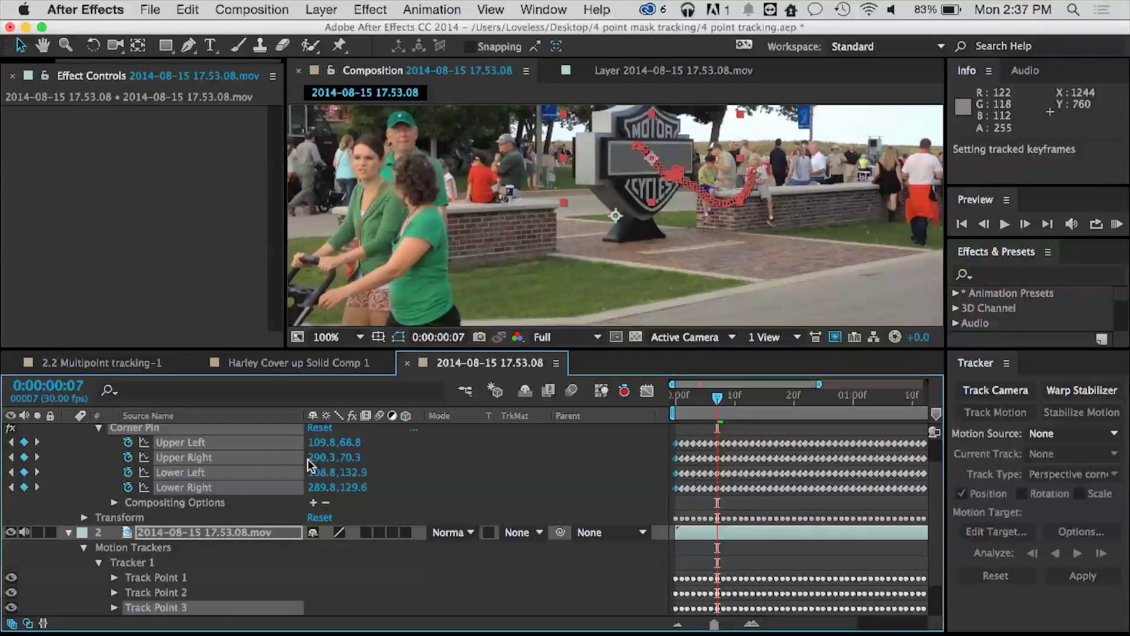
scroll(308, 465, down, 2)
scroll(309, 462, up, 3)
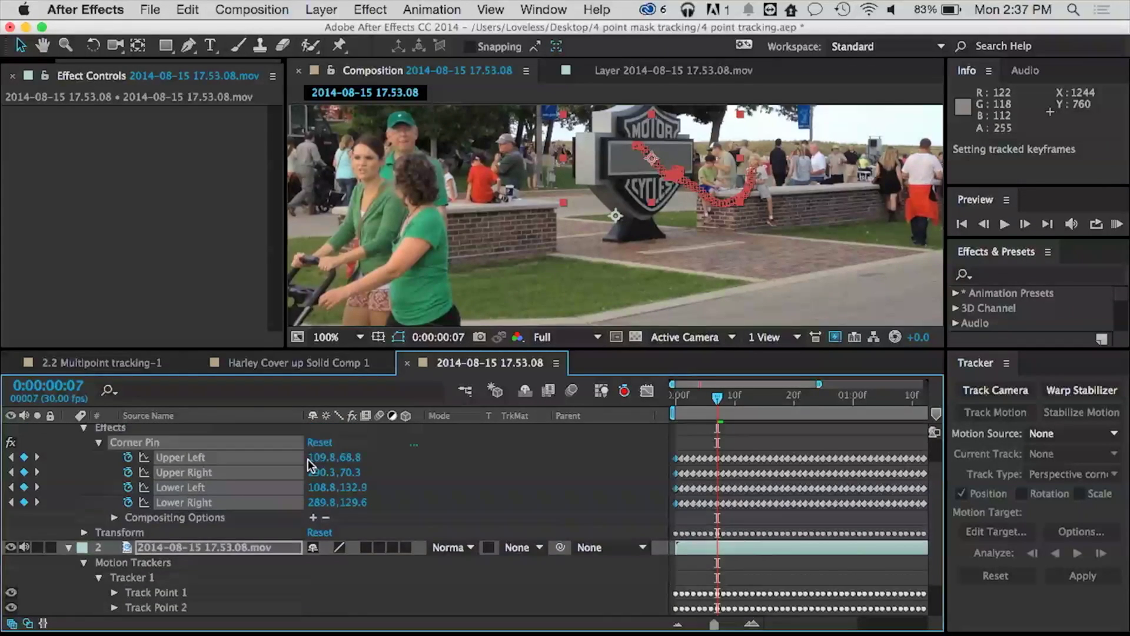
scroll(308, 460, down, 2)
scroll(309, 459, up, 2)
scroll(308, 460, down, 5)
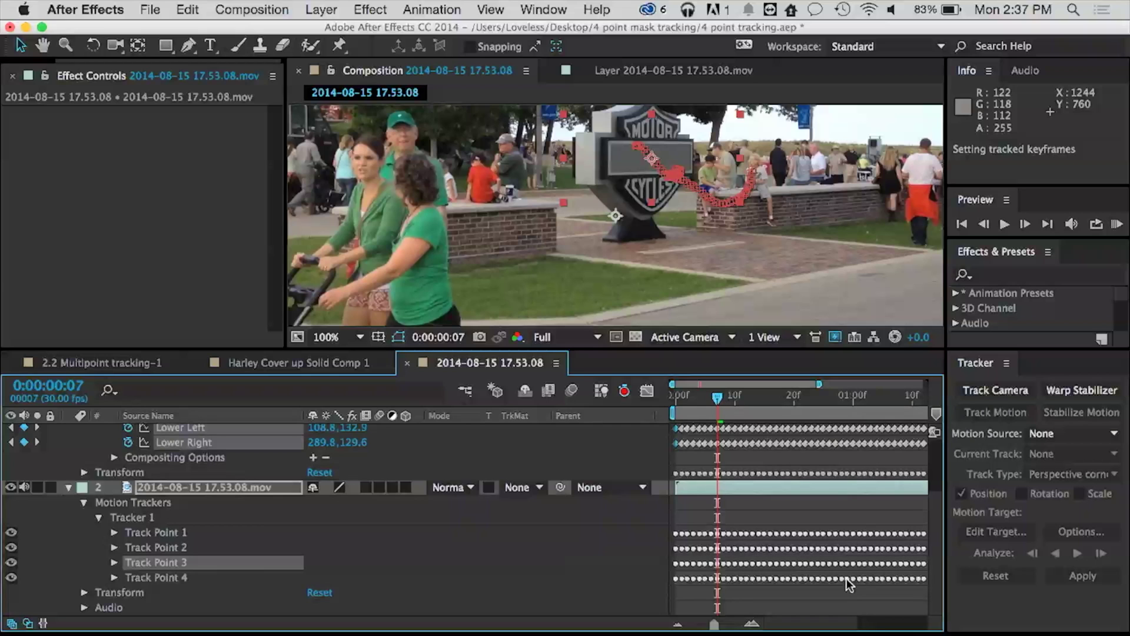
scroll(453, 544, up, 5)
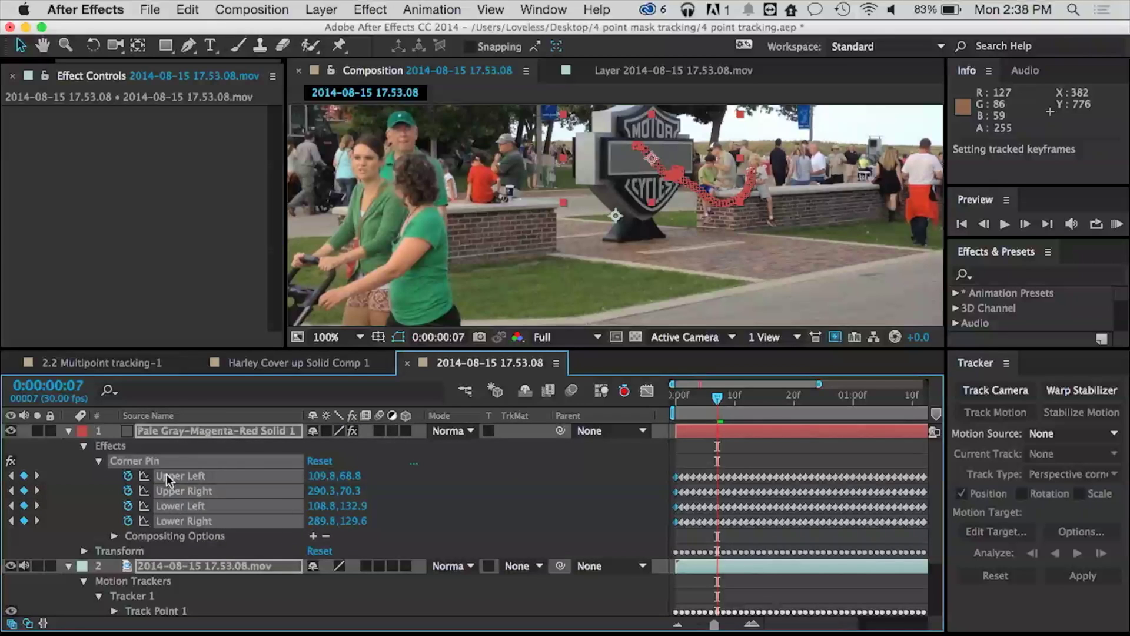
Step: Return to 0:00:00:00, deselect the layers, and examine up close how the gray solid fits the nameplate's frame
drag(717, 397, 660, 390)
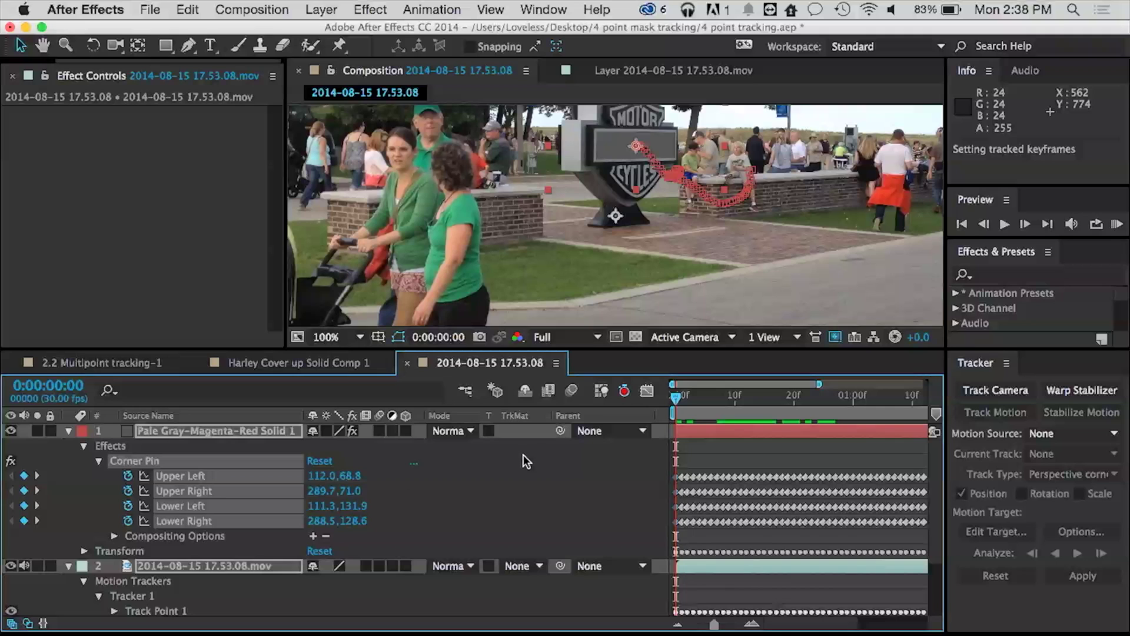
click(505, 478)
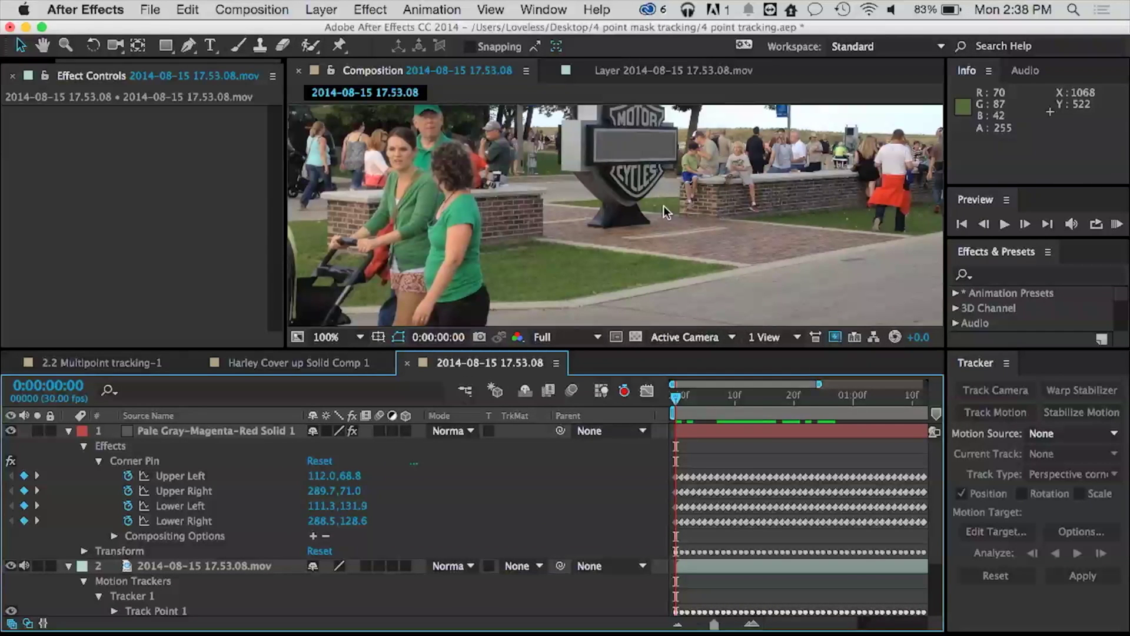
key(z)
click(644, 151)
click(582, 156)
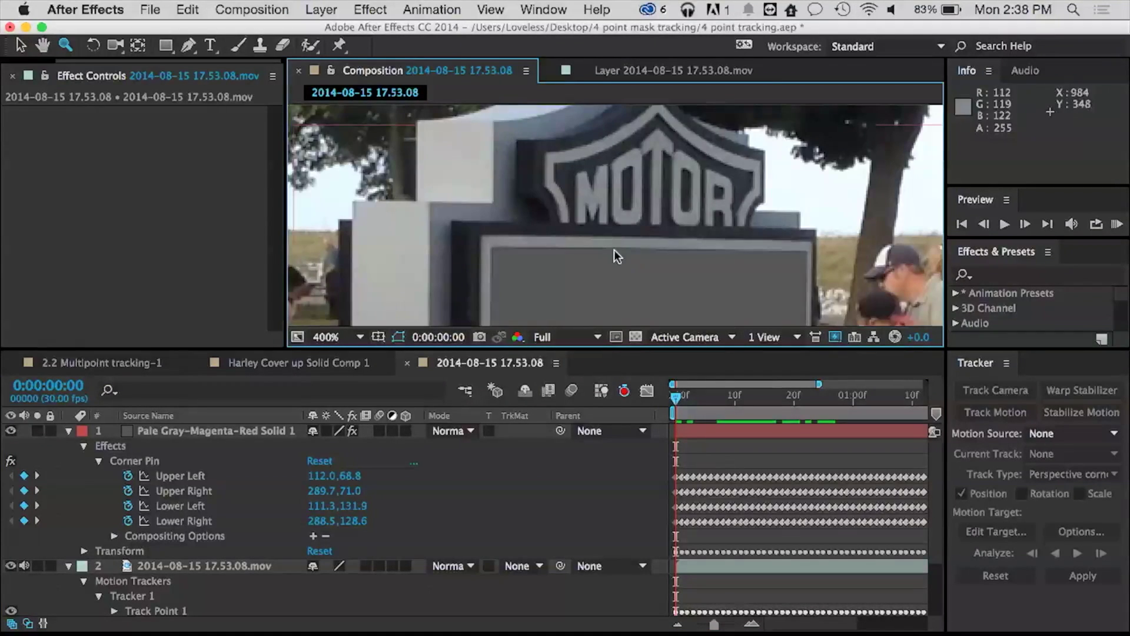
drag(617, 215, 598, 144)
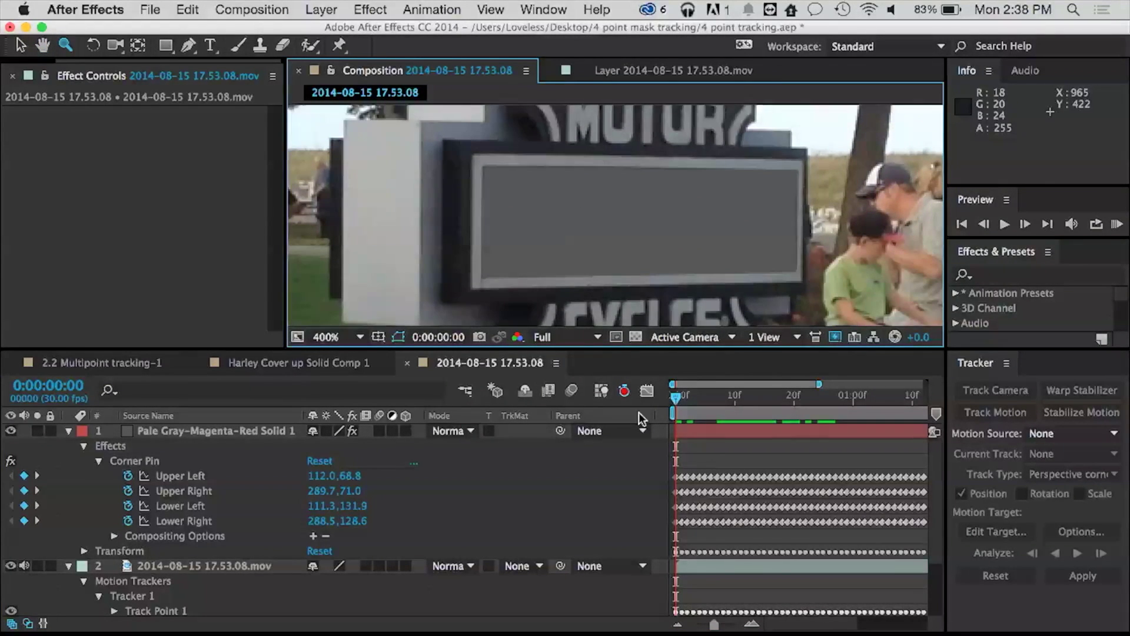
alt+click(587, 219)
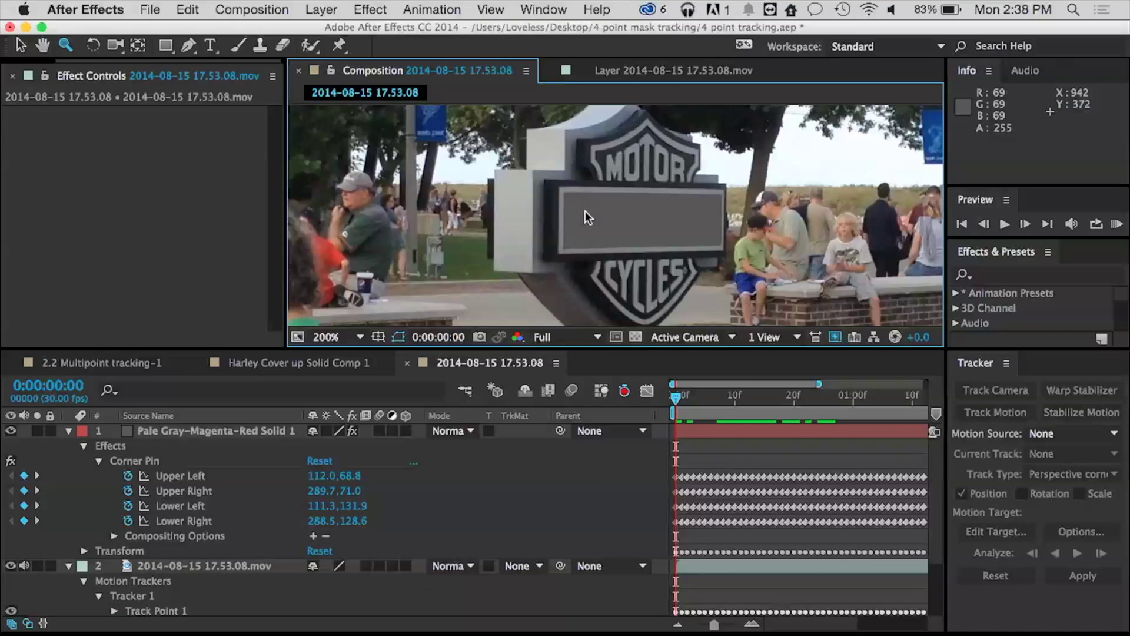
Step: Enlarge the composition view, then play and scrub through the clip to check how the gray solid follows the sign
drag(640, 348, 638, 430)
key(space)
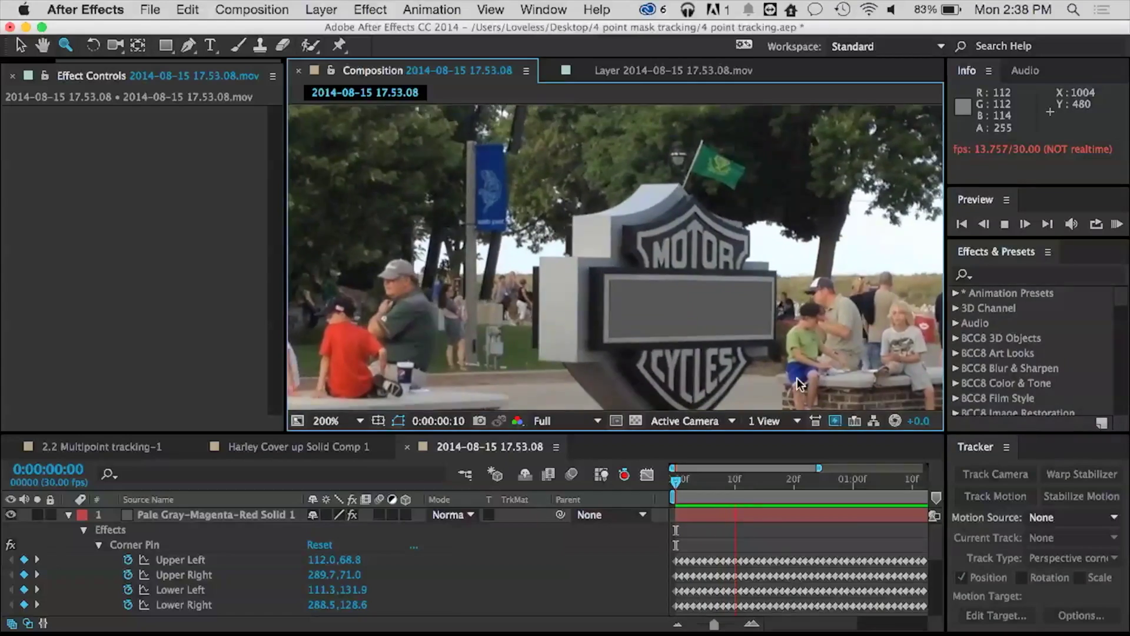
key(space)
key(space)
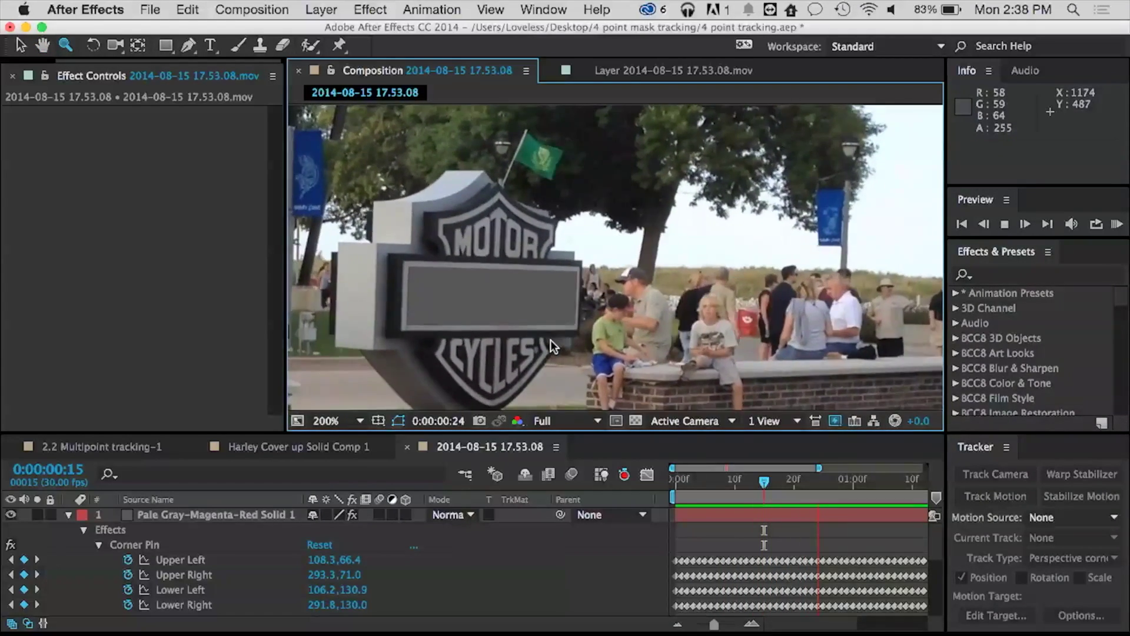
key(space)
key(space)
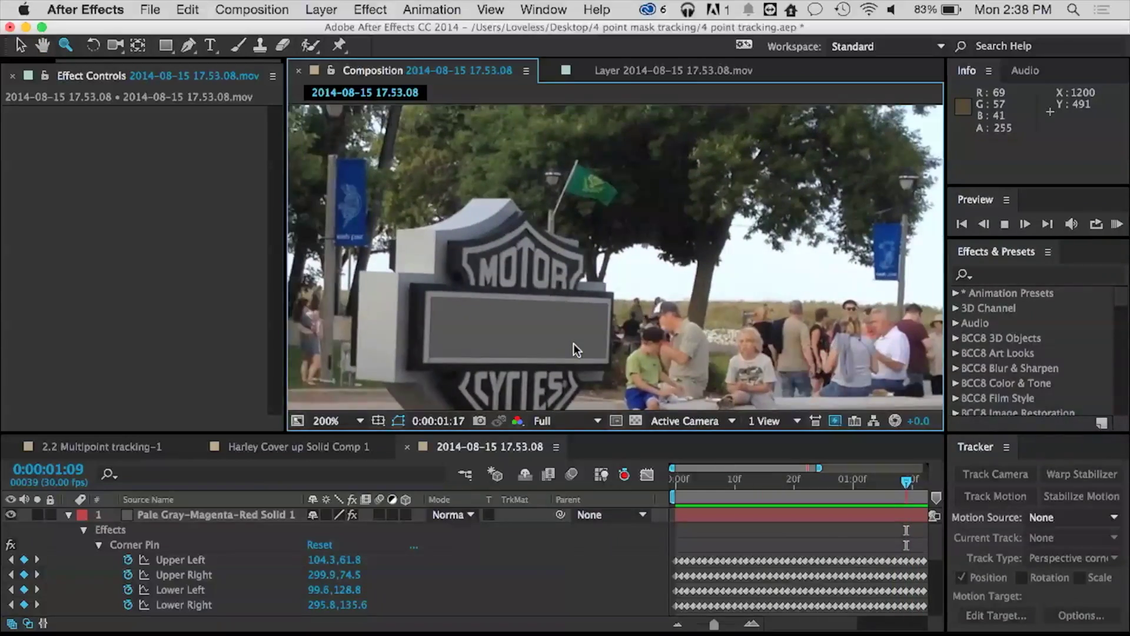
key(space)
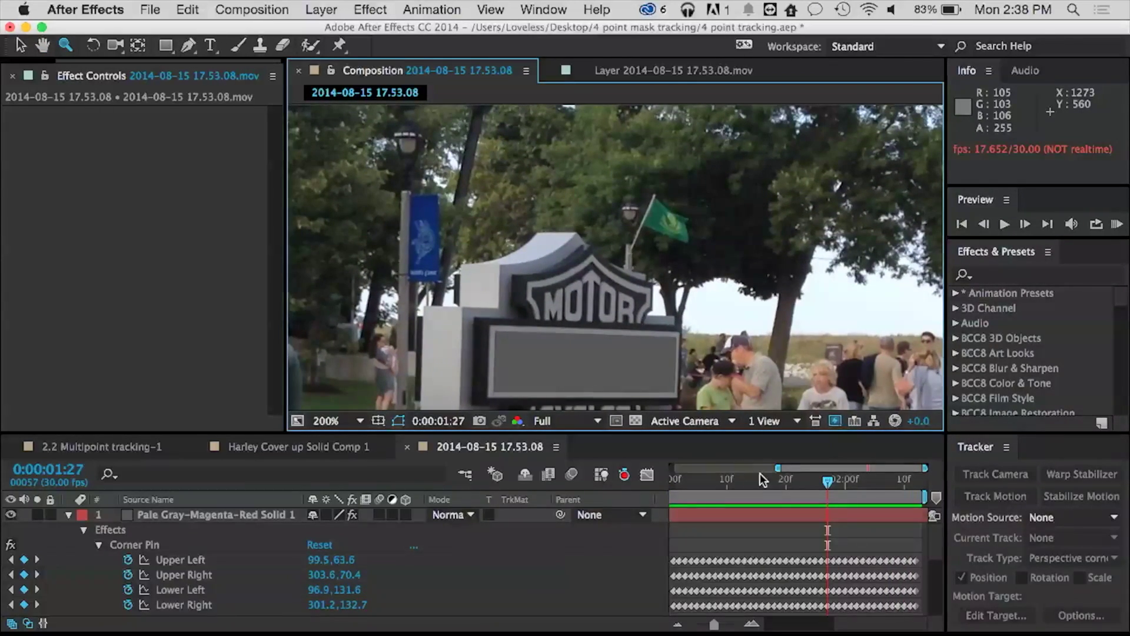
click(778, 480)
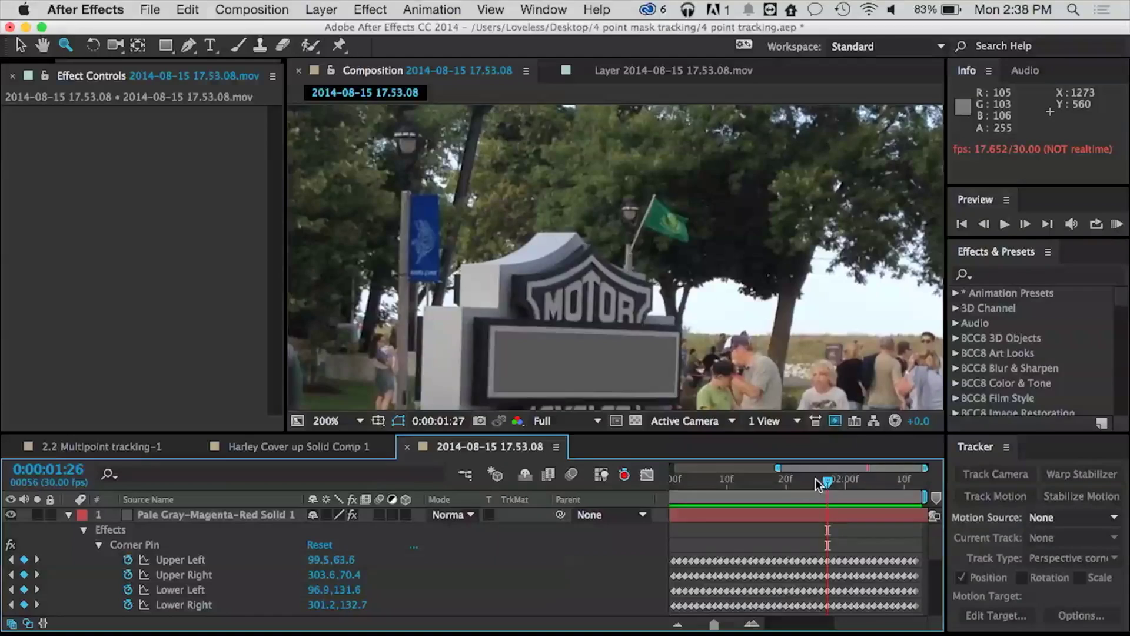
drag(781, 483, 690, 478)
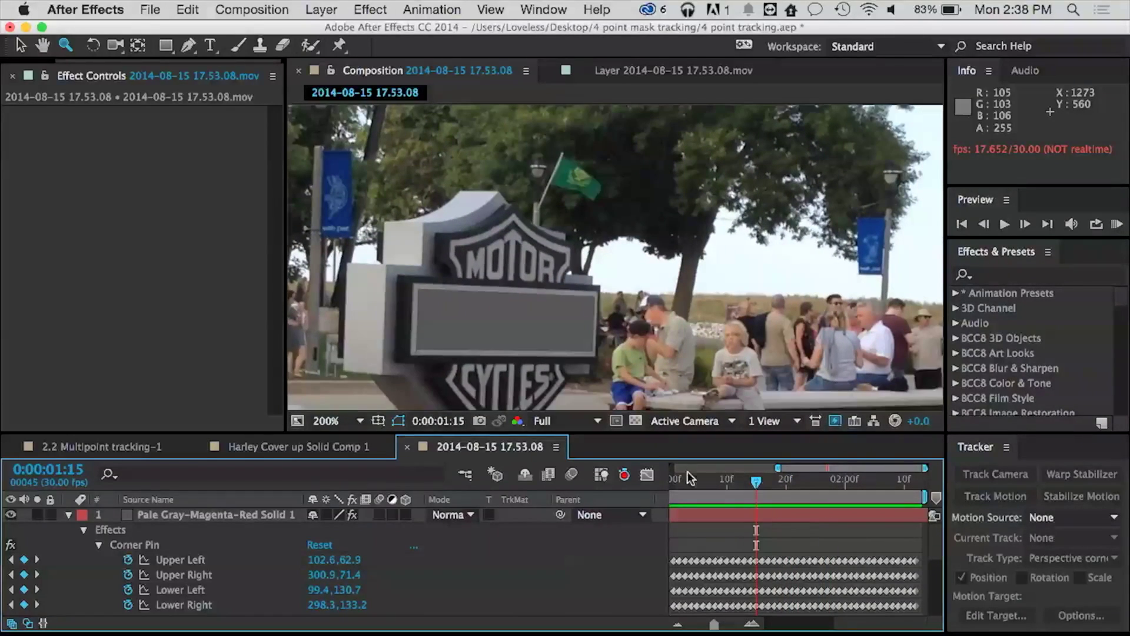
Step: Recolour the corner-pinned gray solid by sampling the dark colour of the sign's nameplate surround in its solid settings
click(135, 514)
click(323, 9)
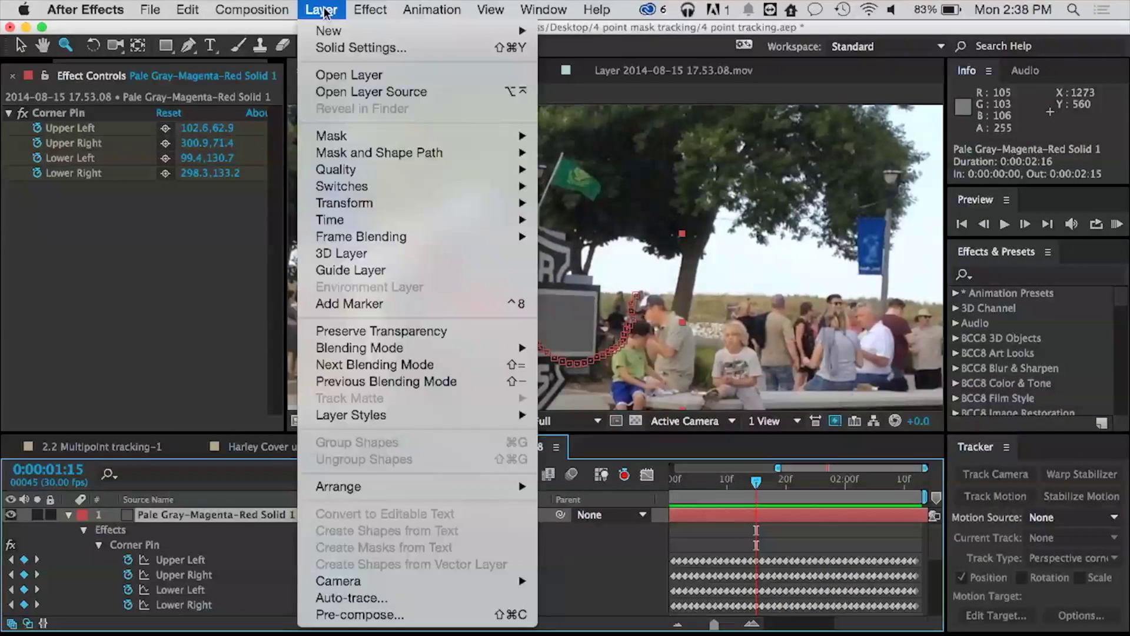
click(347, 48)
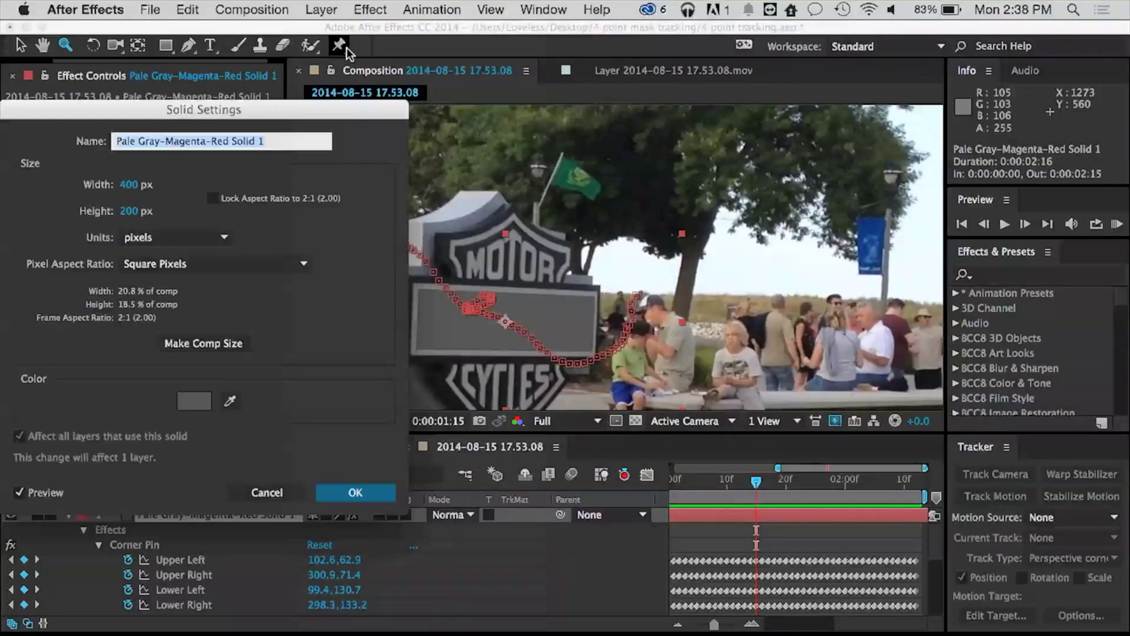
click(229, 403)
click(419, 278)
click(446, 253)
click(322, 492)
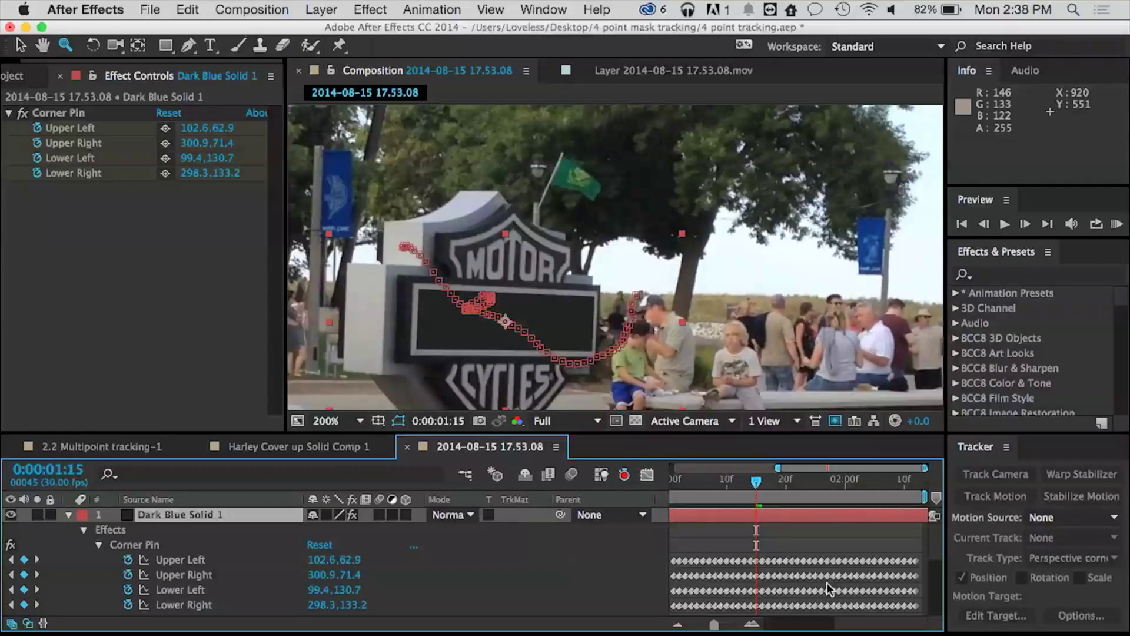
Step: Return to 0:00:00:00 and preview how the recoloured solid blends with the sign at 100% view
drag(755, 485, 642, 488)
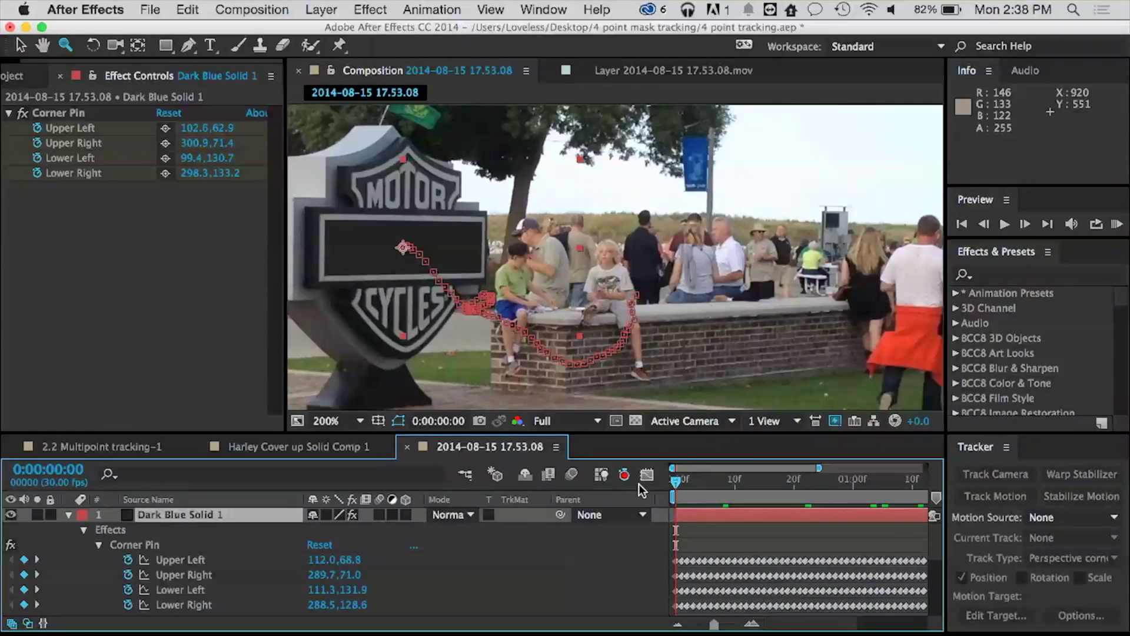
scroll(648, 270, down, 2)
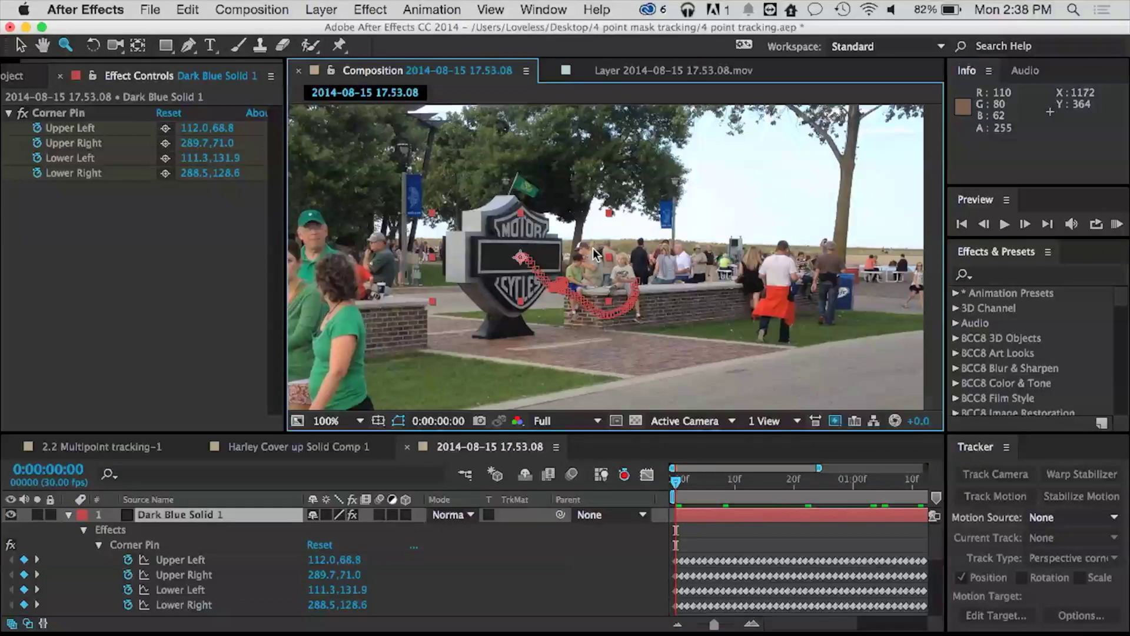
drag(676, 482, 633, 441)
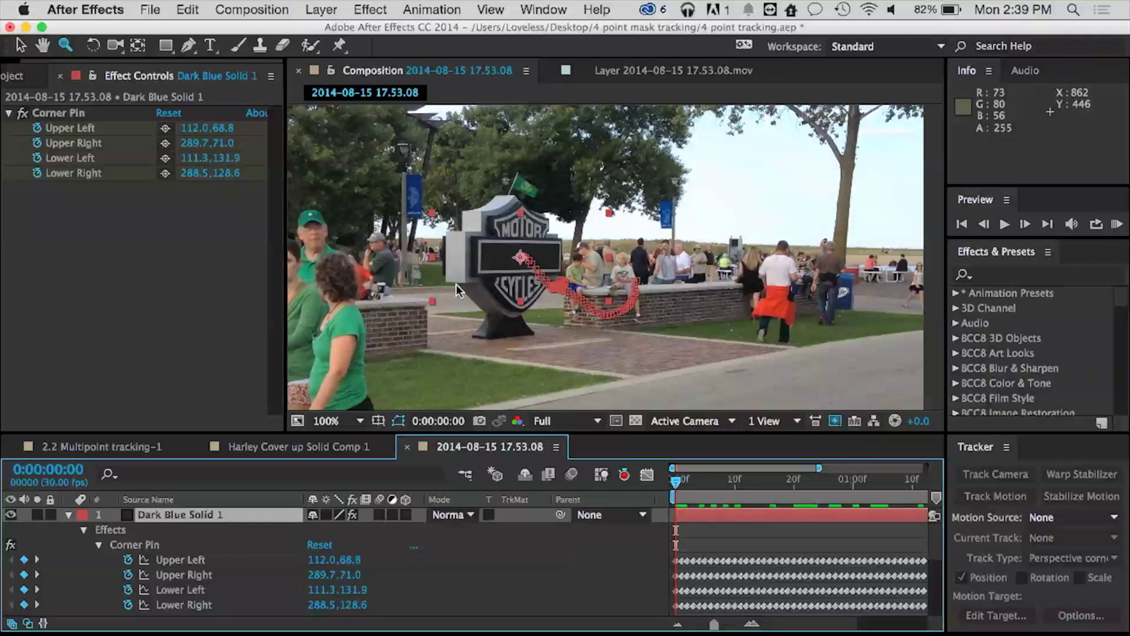
Step: Try adding a TEXT layer directly over the sign in the main composition, with 168 px font size and 156% vertical scale
key(super+t)
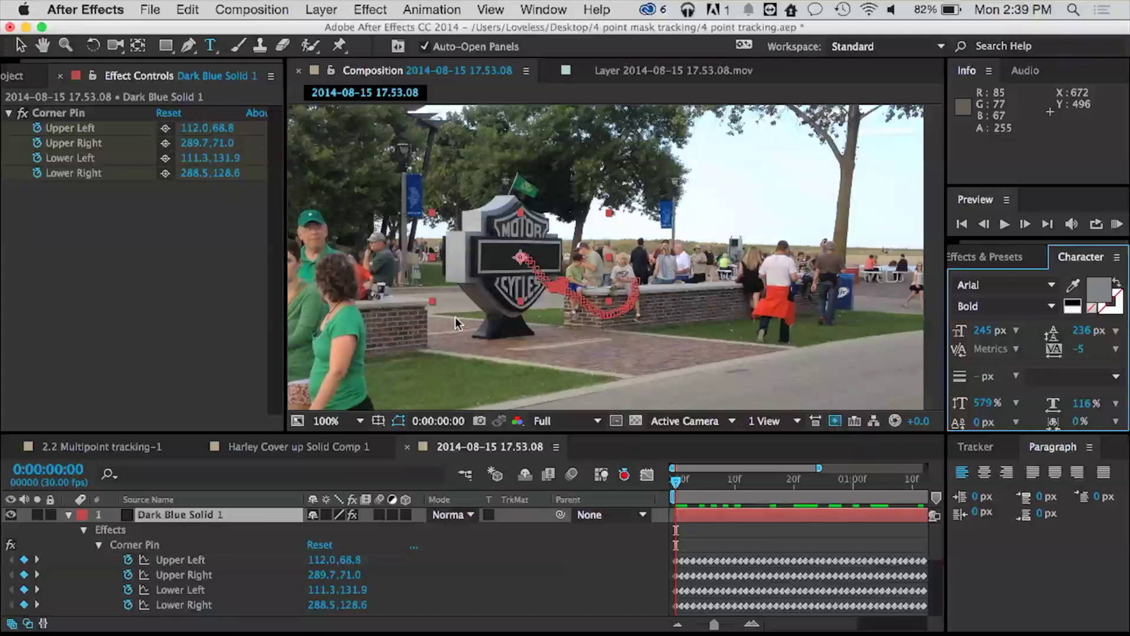
click(425, 326)
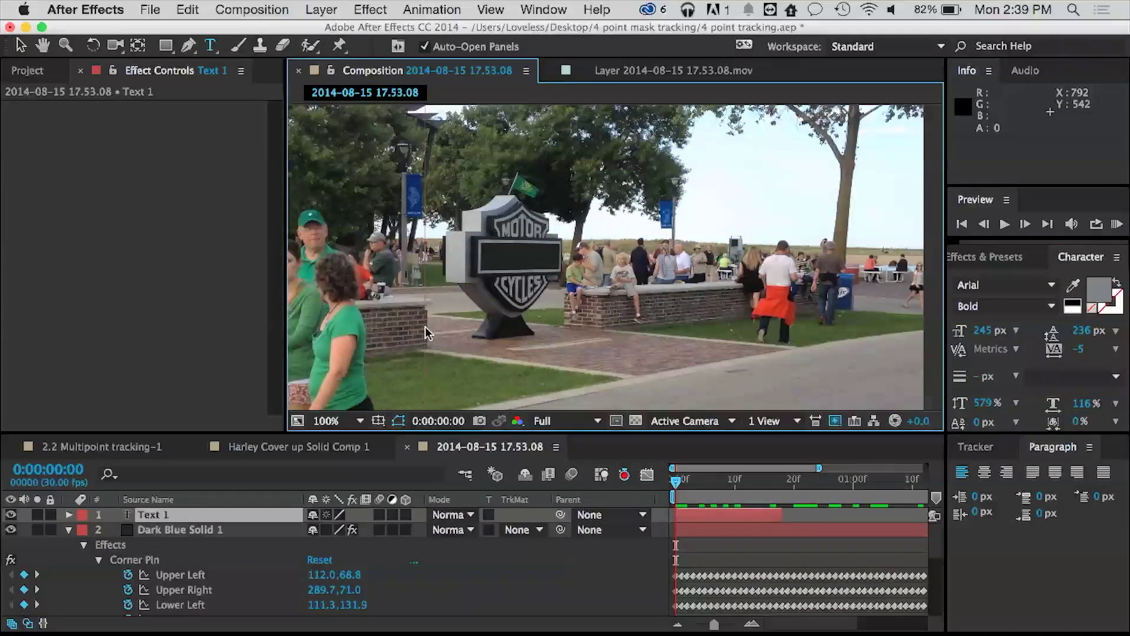
text(TEA)
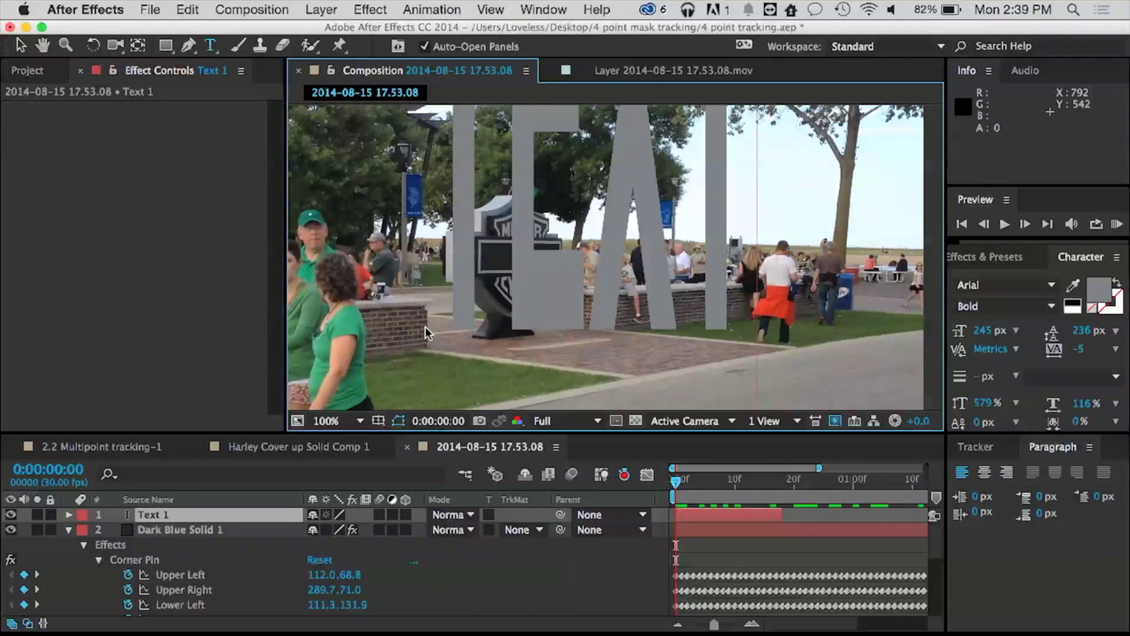
drag(690, 231, 404, 238)
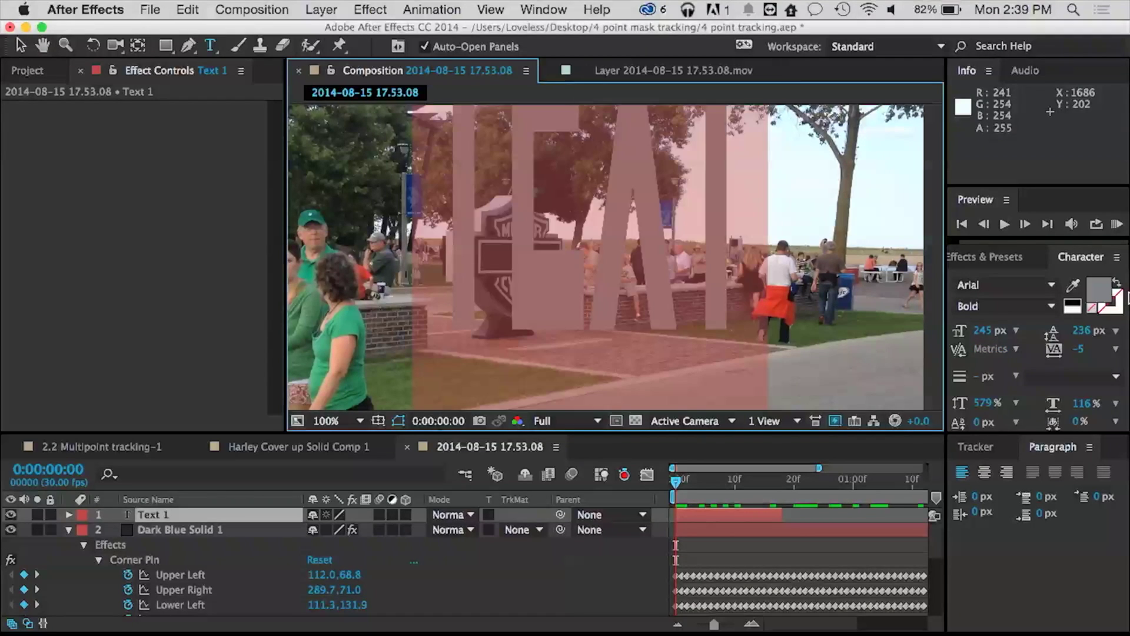
drag(990, 338, 920, 334)
click(992, 404)
text(161)
key(Return)
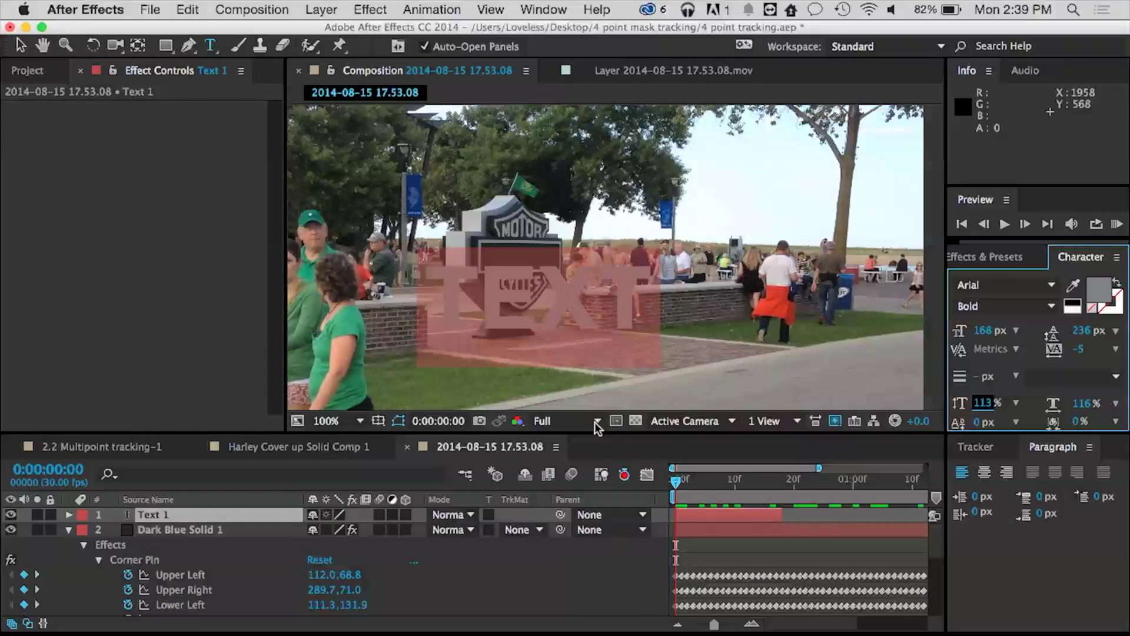
text(156)
key(Return)
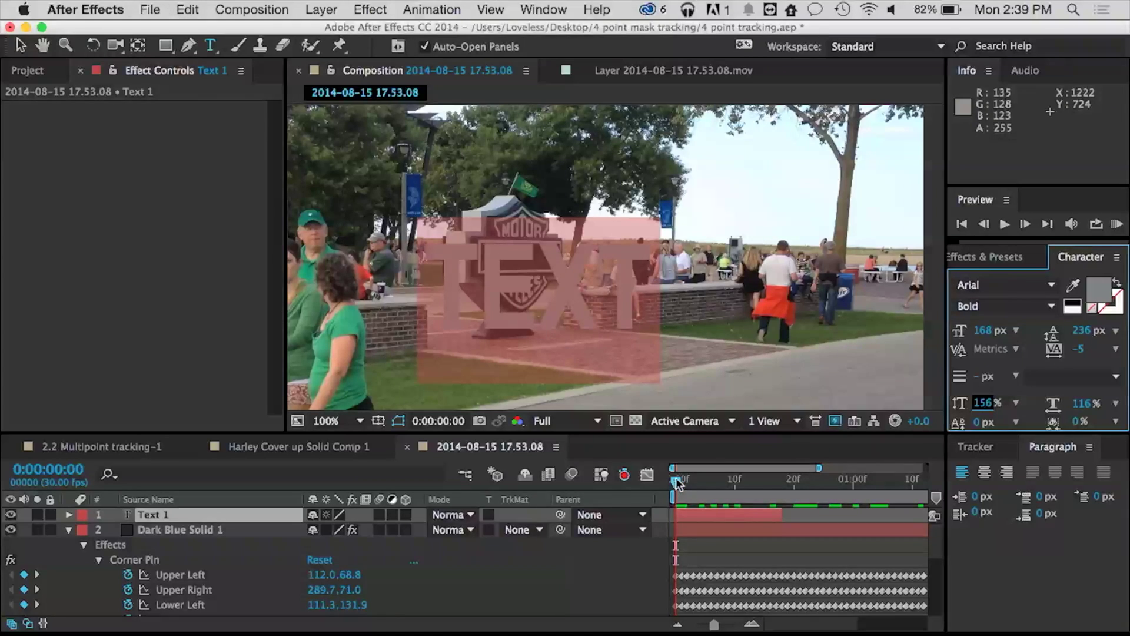
Step: Advance to 0:00:00:02 to check the text against the moving sign, and delete the text layer
drag(677, 483, 688, 482)
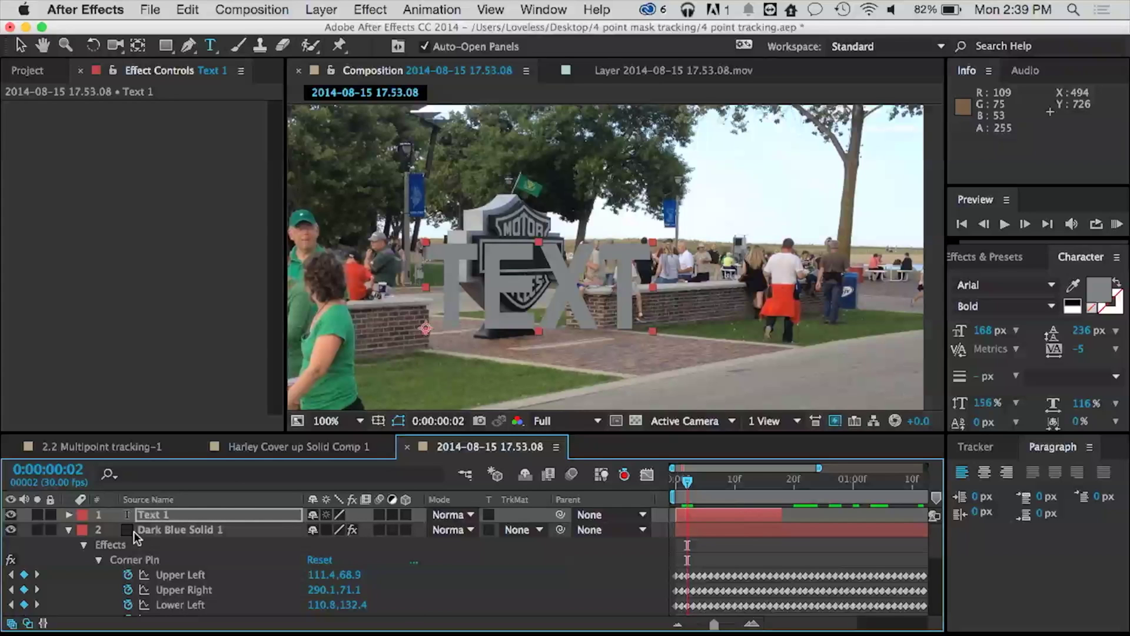
click(174, 529)
click(139, 511)
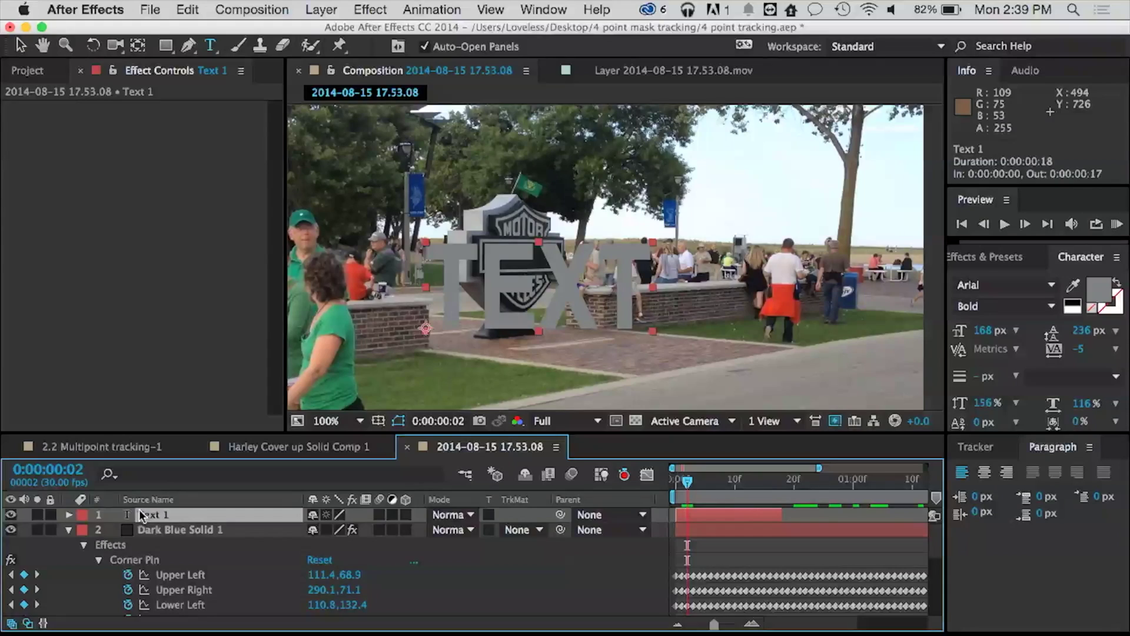
key(Delete)
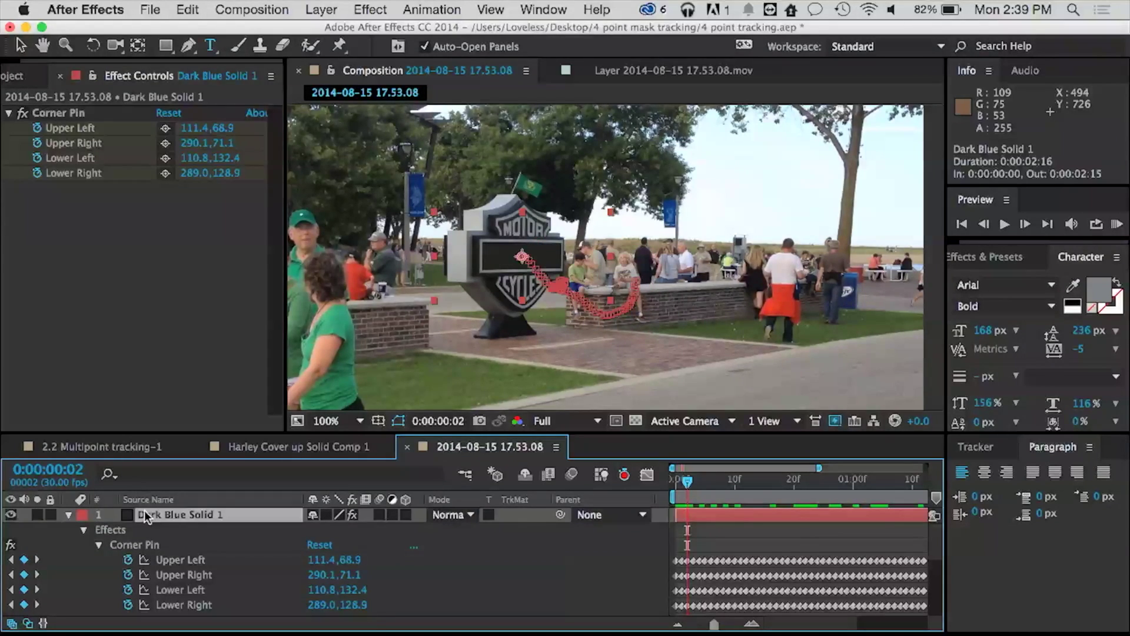
Step: Pre-compose the Dark Blue Solid 1 layer as "blank slate w text", leaving all attributes in the current composition
right_click(144, 511)
mouse_move(200, 633)
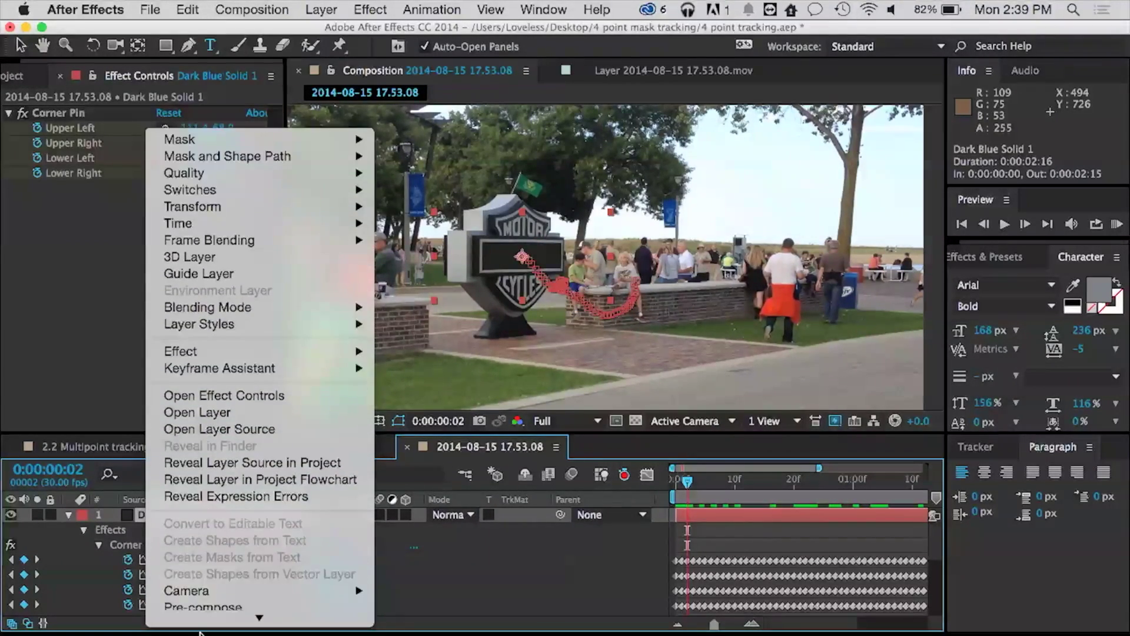
click(239, 478)
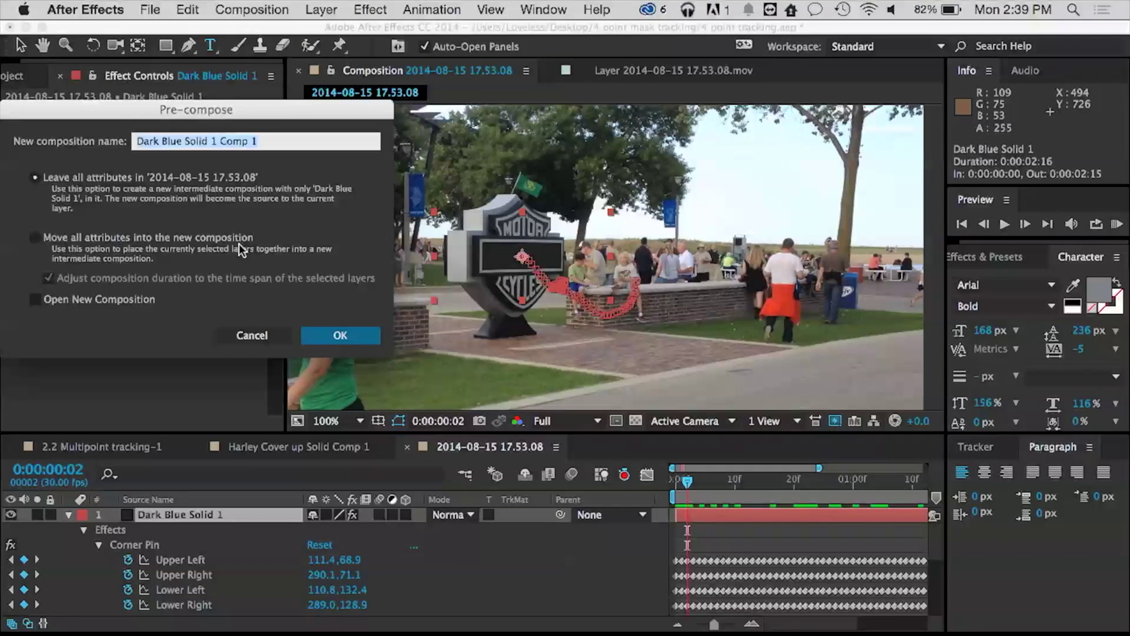
text(blank sla)
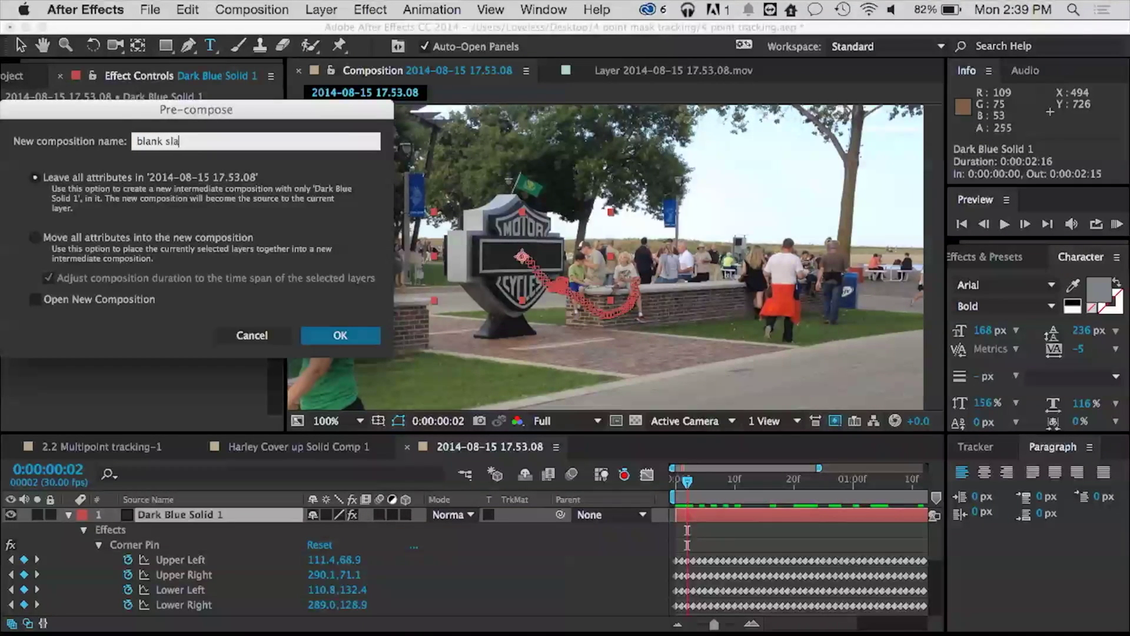
text(te w text)
key(Return)
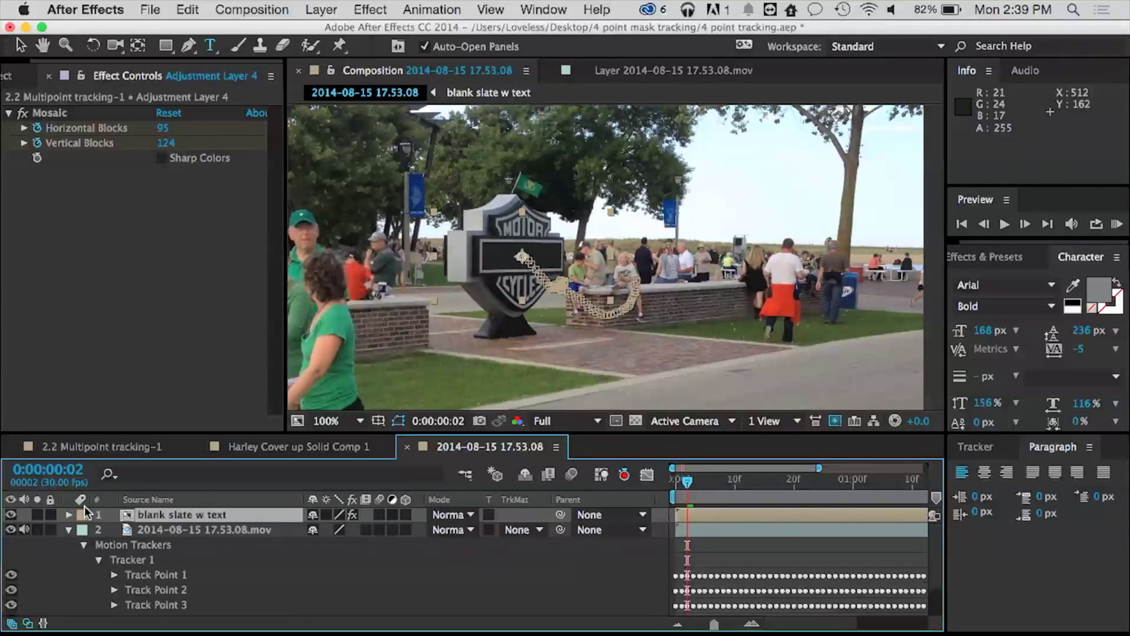
Step: Open the blank slate w text composition and draw a paragraph text box covering nearly the whole dark solid
double_click(130, 516)
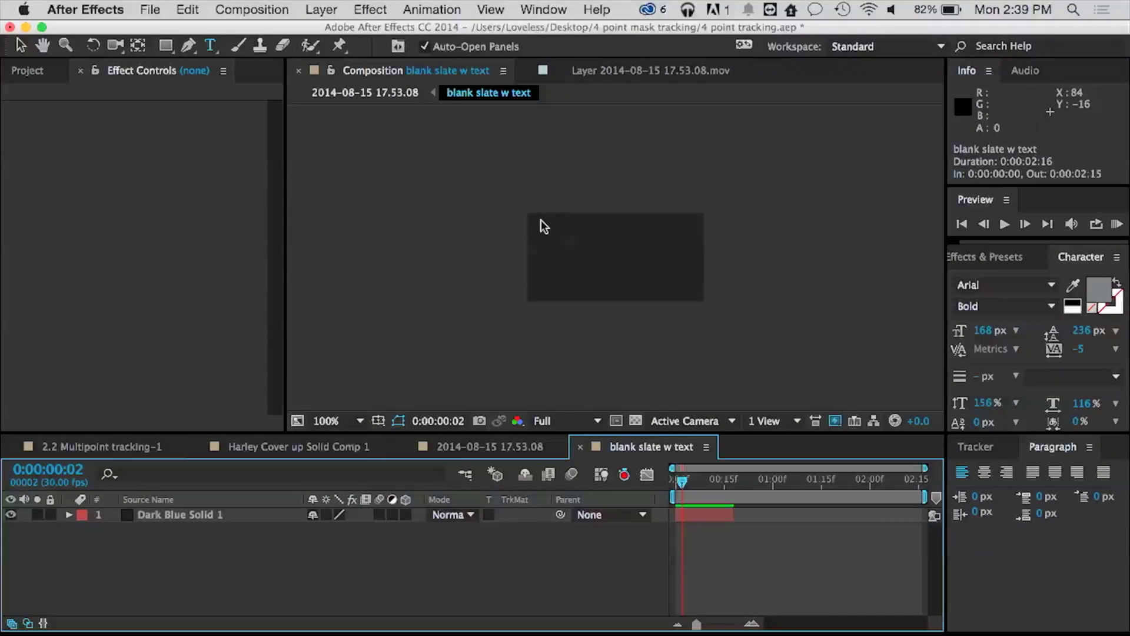
drag(528, 215, 702, 292)
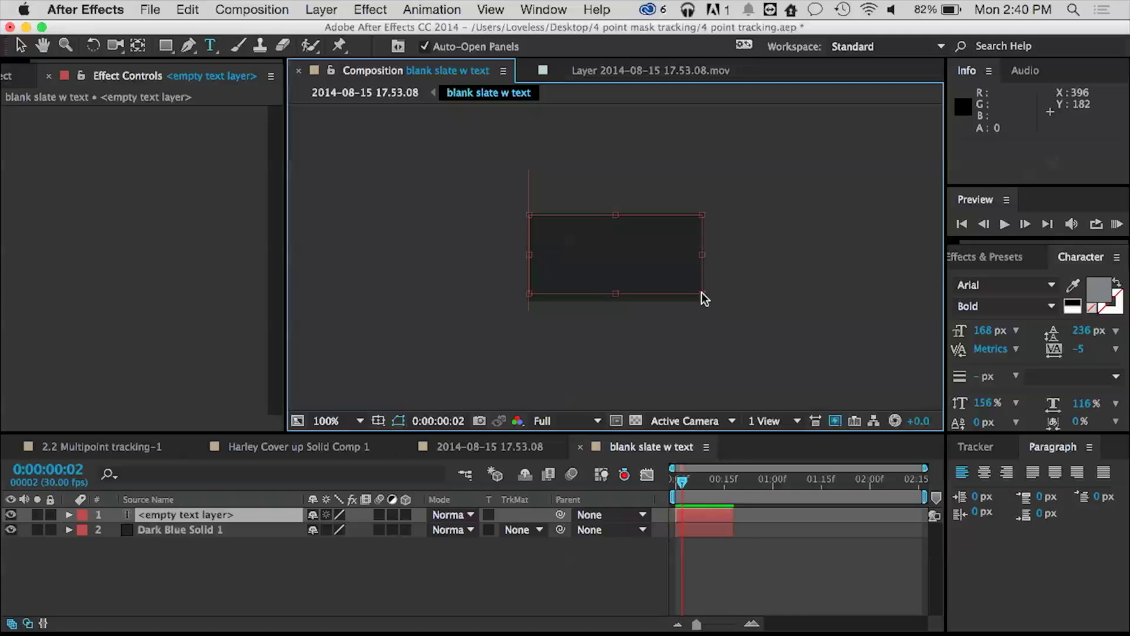
text(MO)
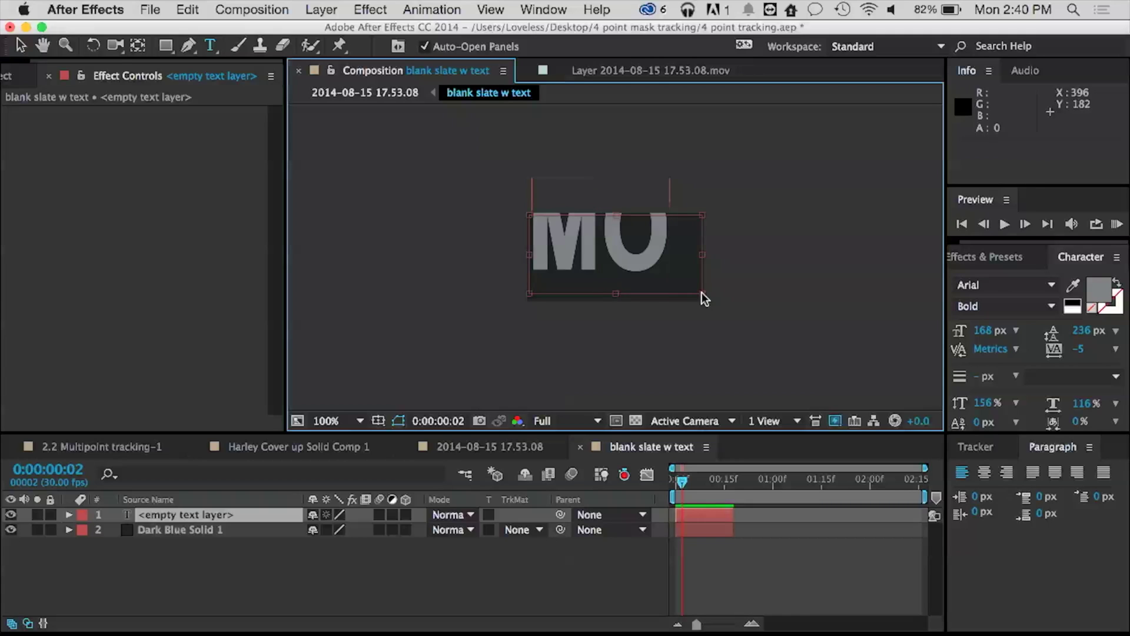
key(BackSpace)
key(BackSpace)
Step: Set the font size to 40 px and enter OUNTAIN in the text box
click(987, 336)
text(40)
key(Return)
text(UUNI)
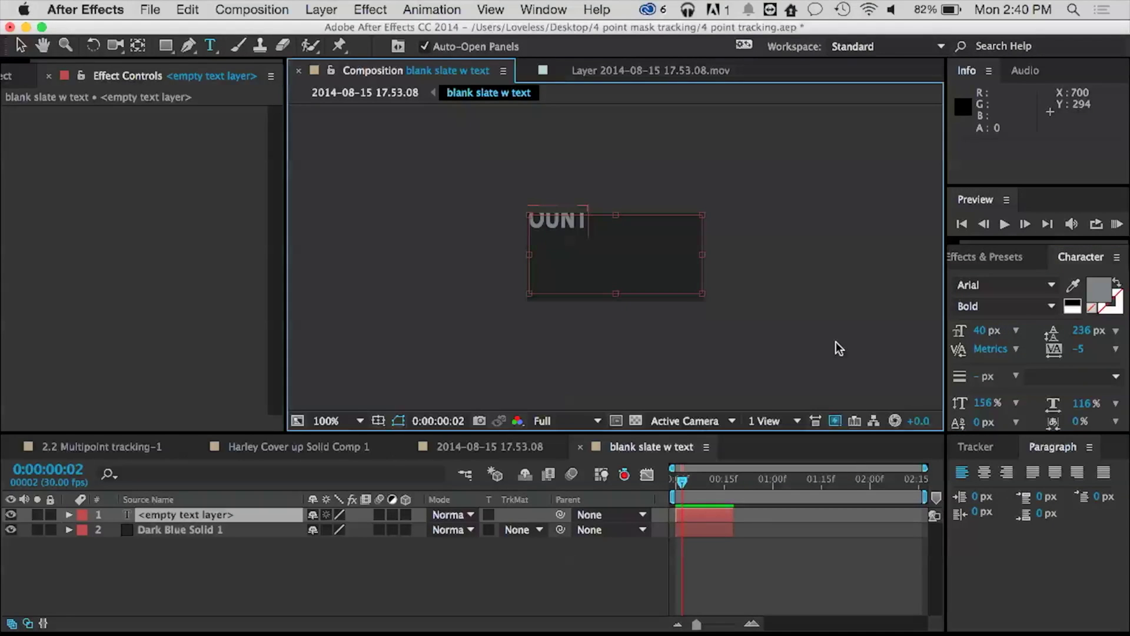
text(TAIN)
drag(623, 224, 486, 222)
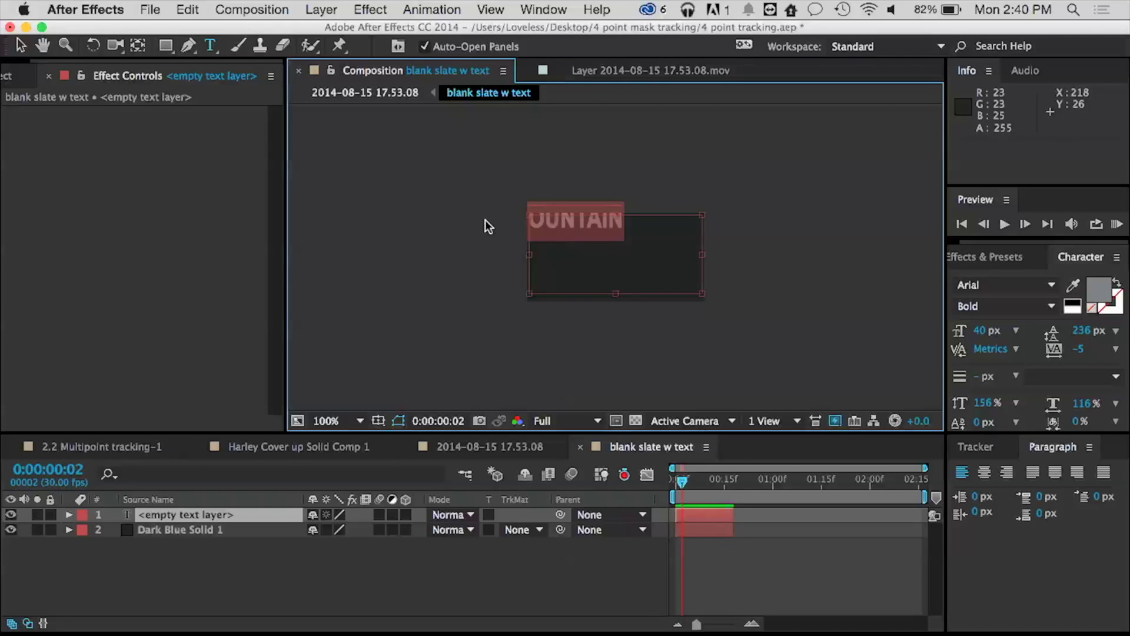
text(V)
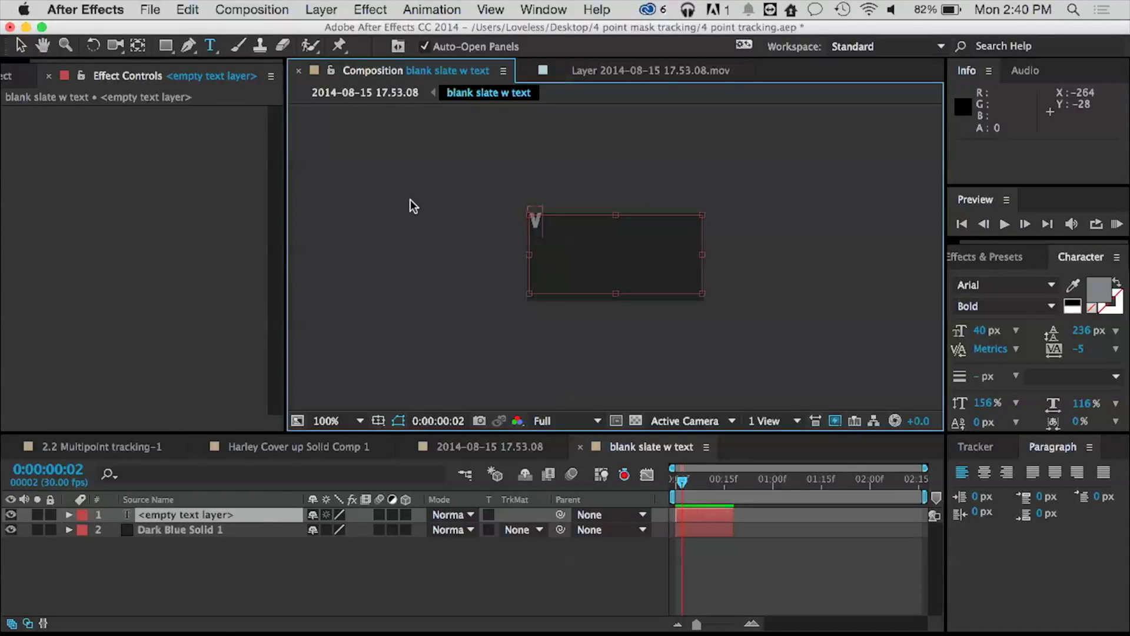
key(super+z)
Step: Move the text toward the centre of the dark solid and set the vertical scale of the word MOUNTAIN to 180%
click(20, 49)
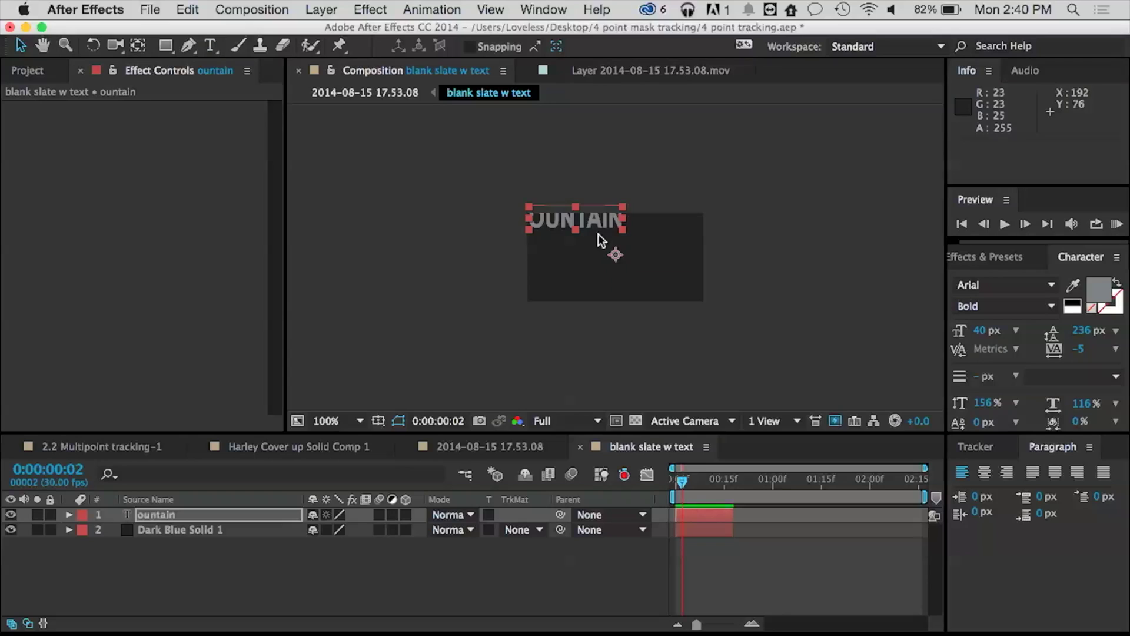
drag(606, 241, 633, 252)
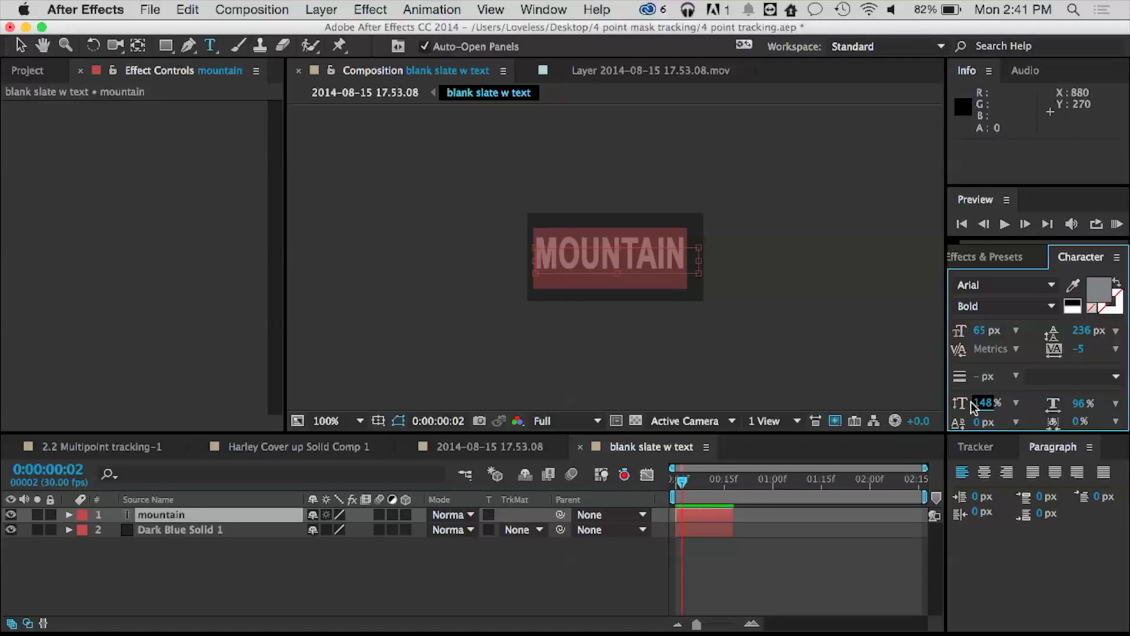
key(shift+Up)
key(shift+Up)
key(shift+Up)
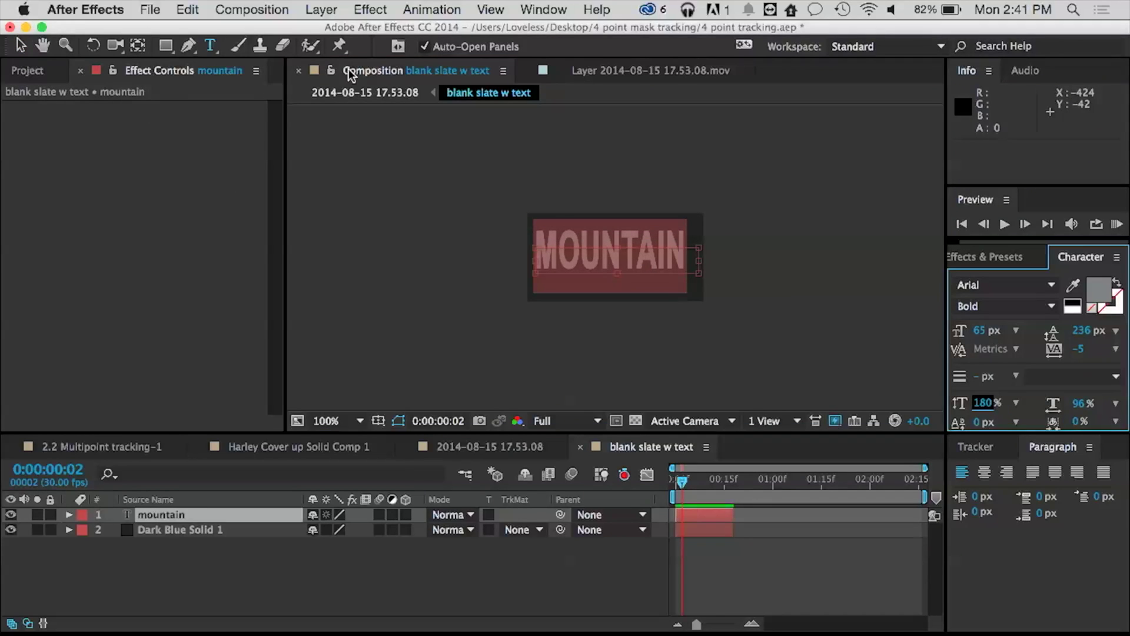
Step: Return to the 2014-08-15 17.53.08 composition and preview how the MOUNTAIN text follows the sign
click(554, 71)
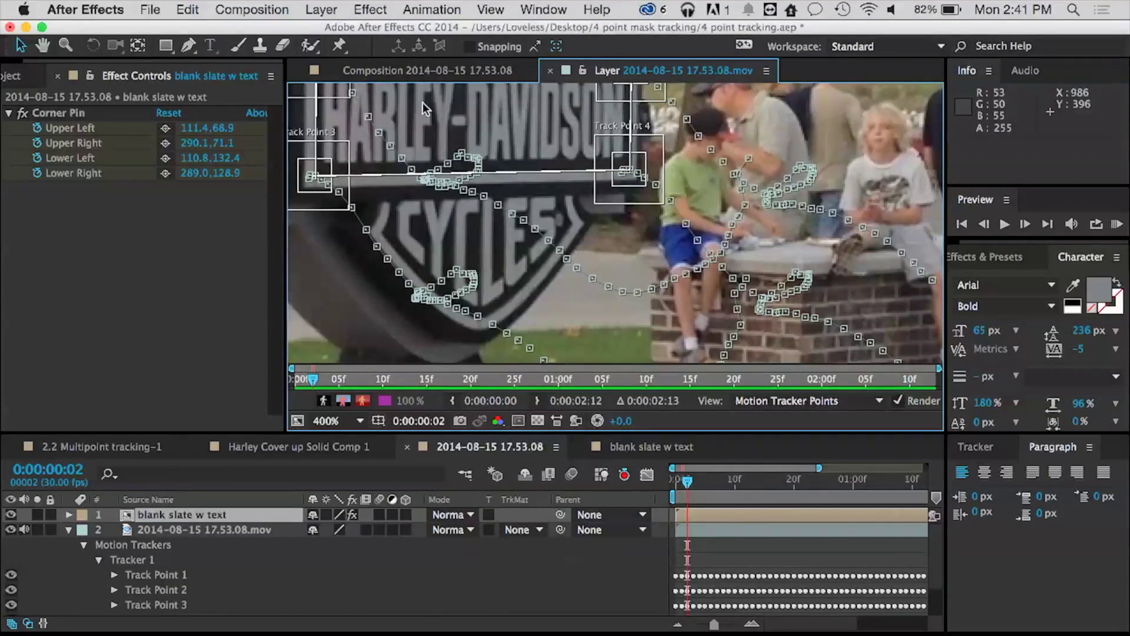
click(418, 72)
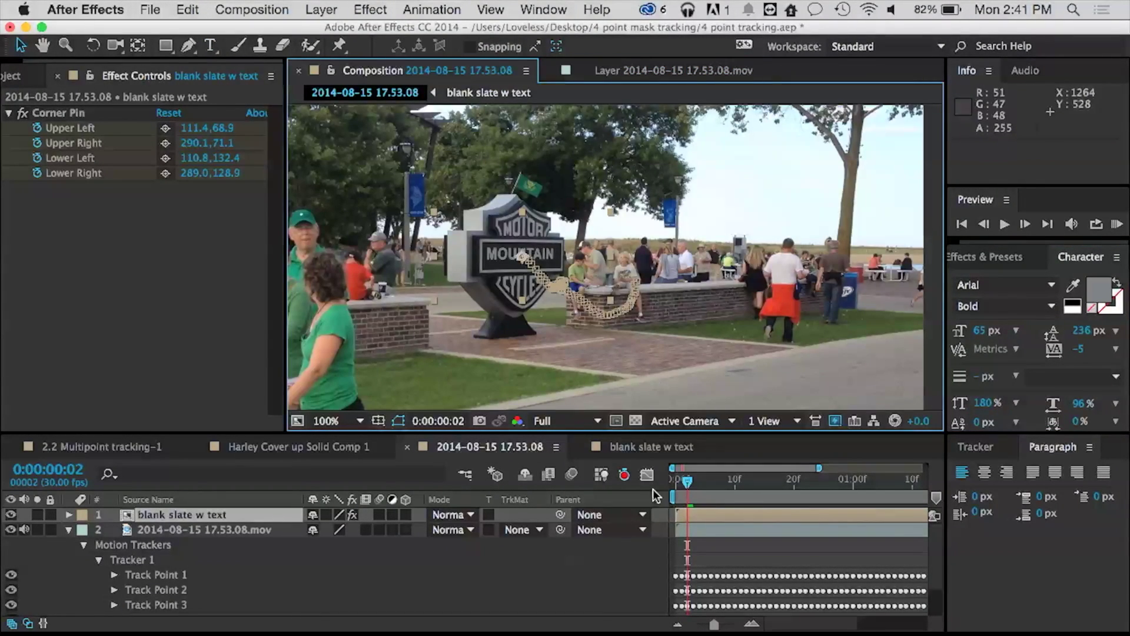
mouse_move(687, 481)
mouse_down()
mouse_move(812, 505)
mouse_move(684, 503)
mouse_up()
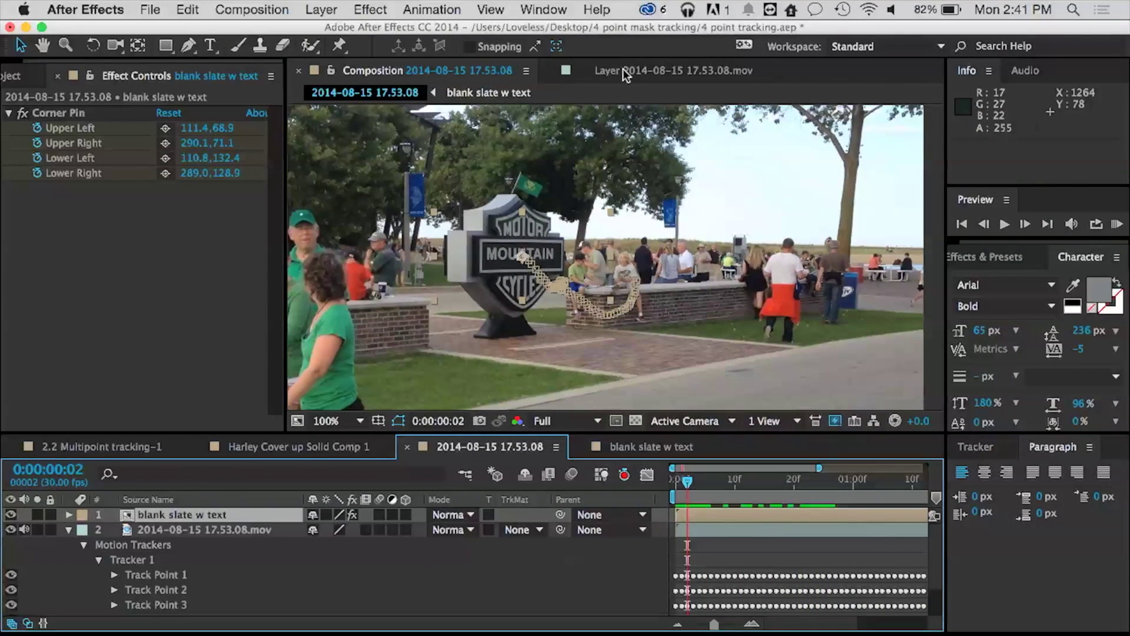
Step: Reopen the blank slate w text composition and extend the mountain text and Dark Blue Solid 1 layers to its end
click(615, 71)
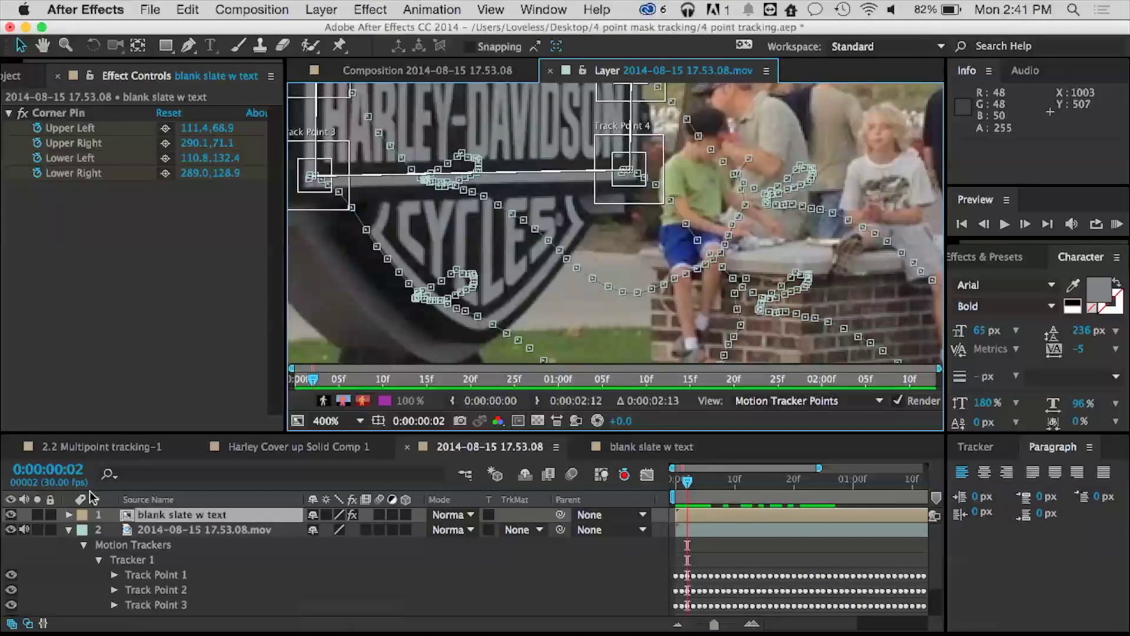
double_click(130, 516)
drag(730, 511, 952, 510)
click(731, 528)
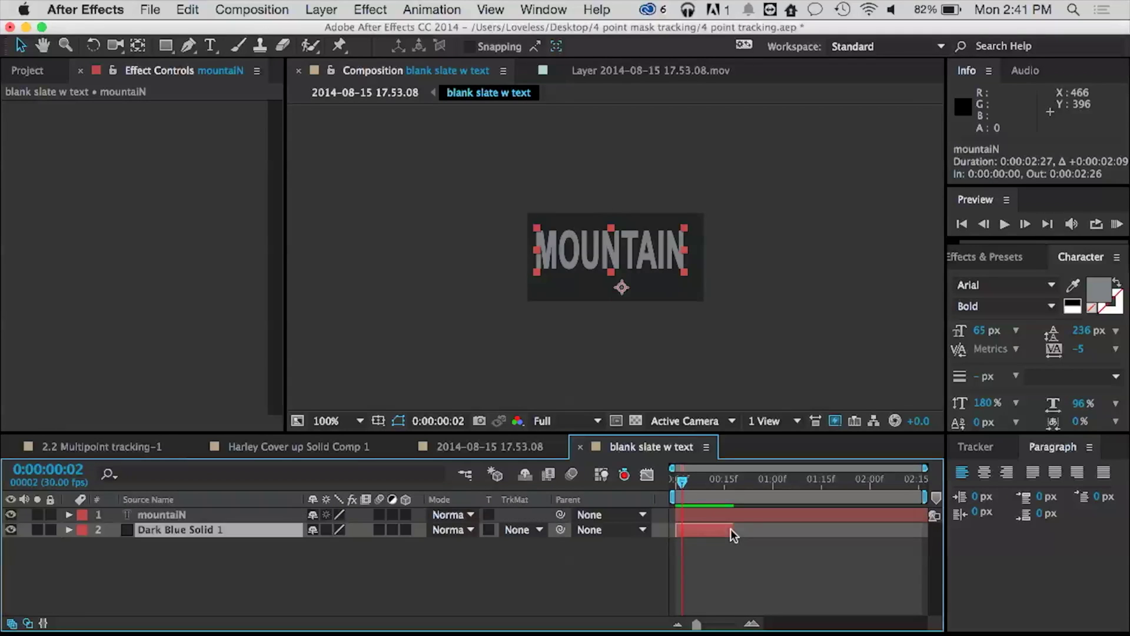
drag(730, 528, 931, 536)
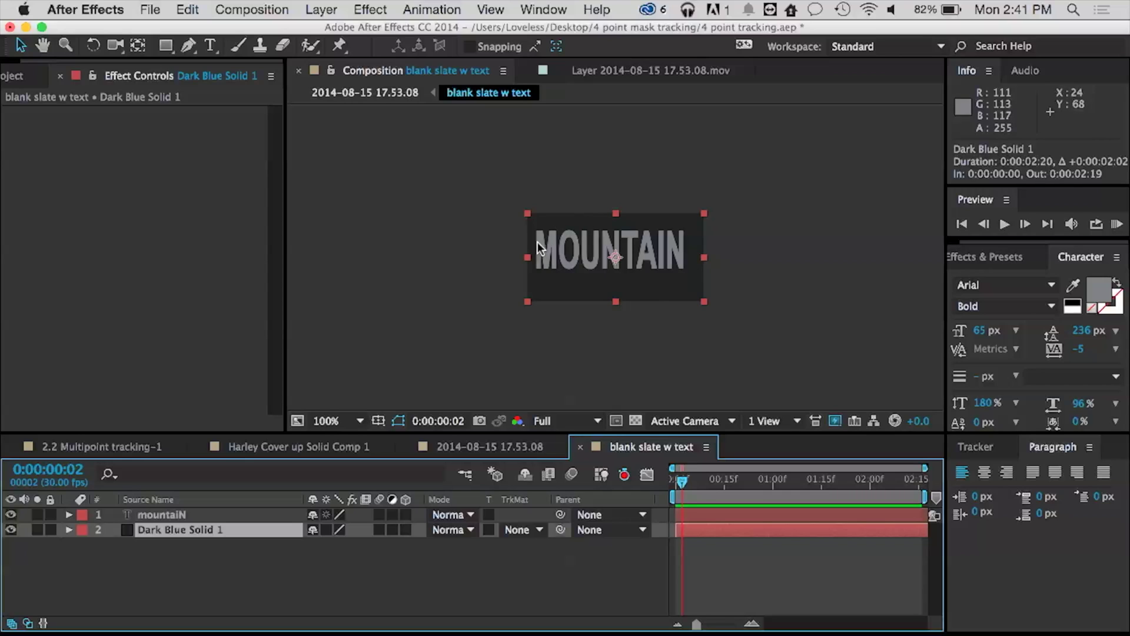
click(591, 257)
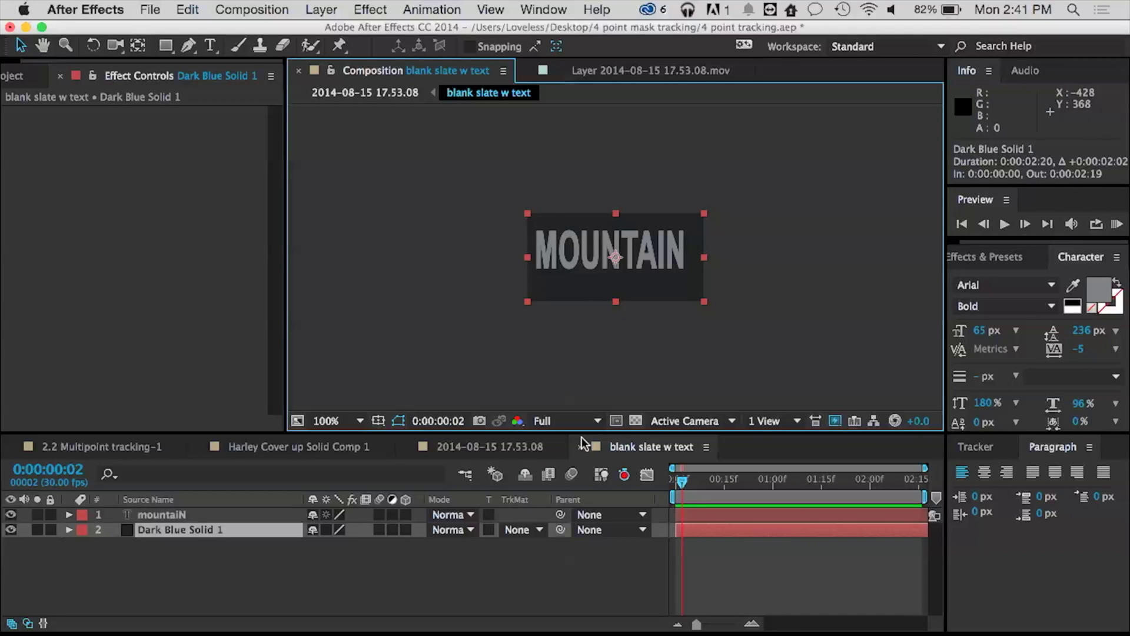
Step: Return to the 2014-08-15 17.53.08 composition, delete the blank slate w text layer and collapse the footage layer's properties
click(475, 446)
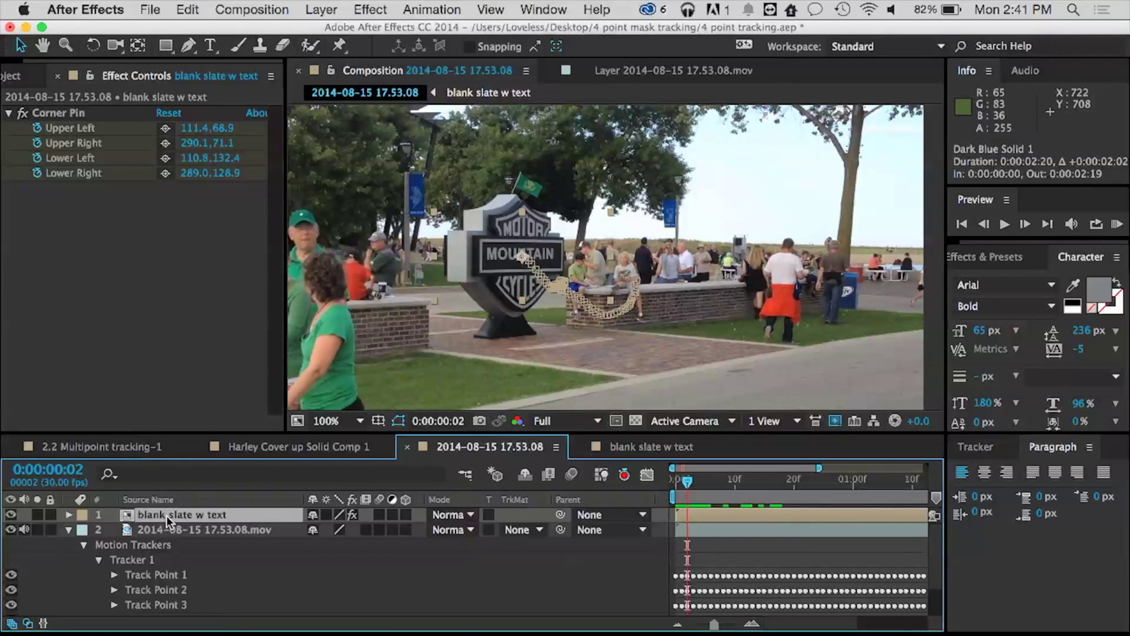
key(Delete)
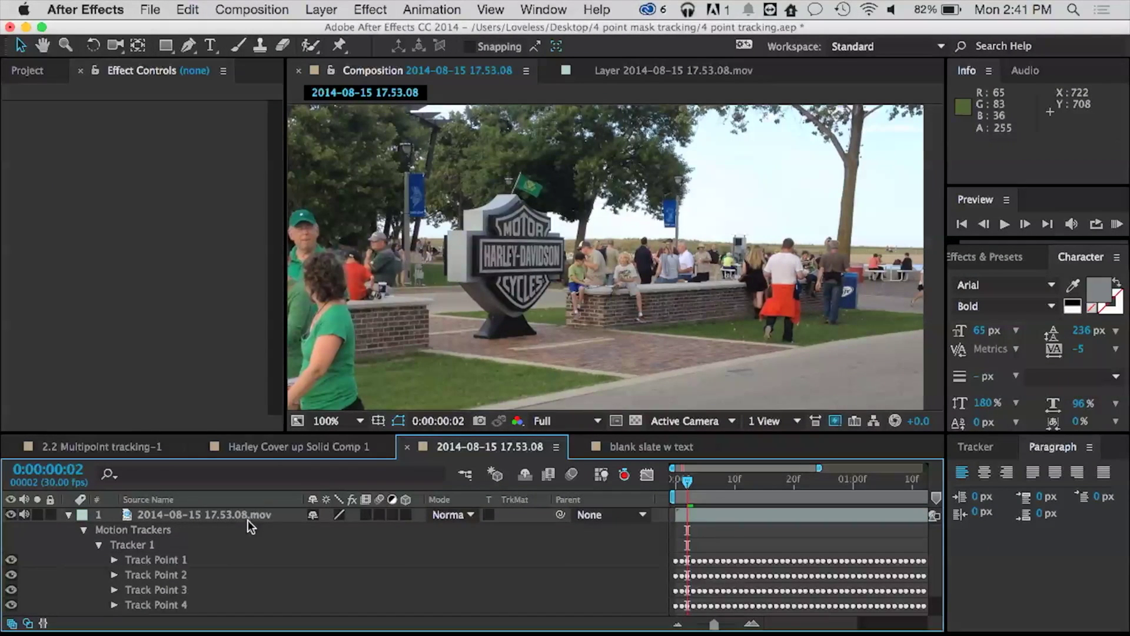
click(68, 515)
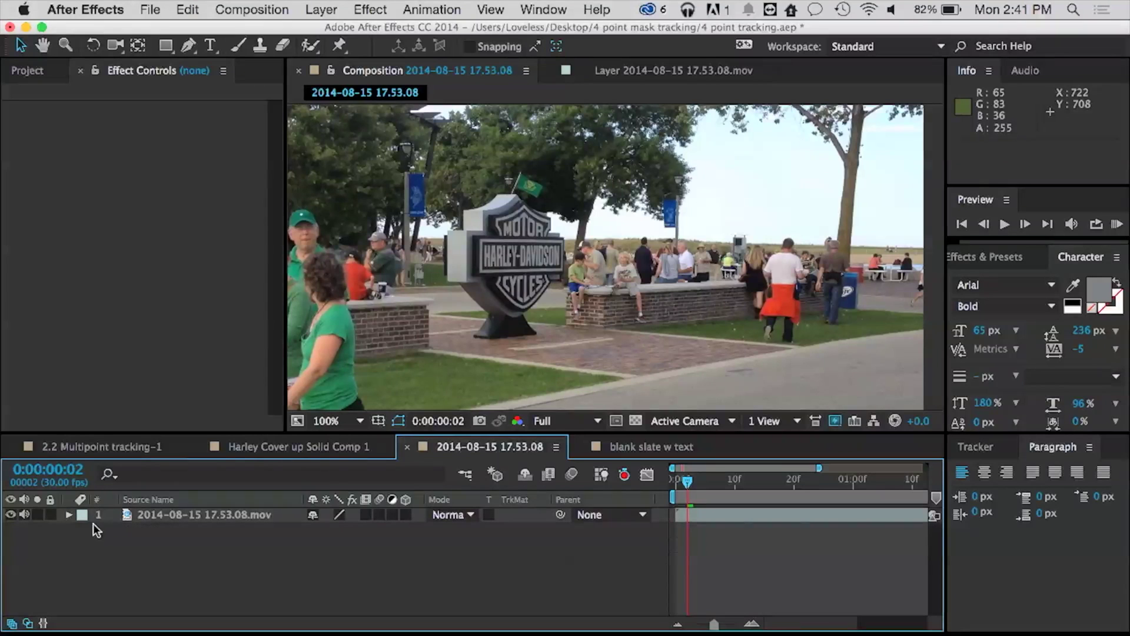
Step: Create a black solid at the full composition size of 1920 × 1080 px above the footage
key(super+y)
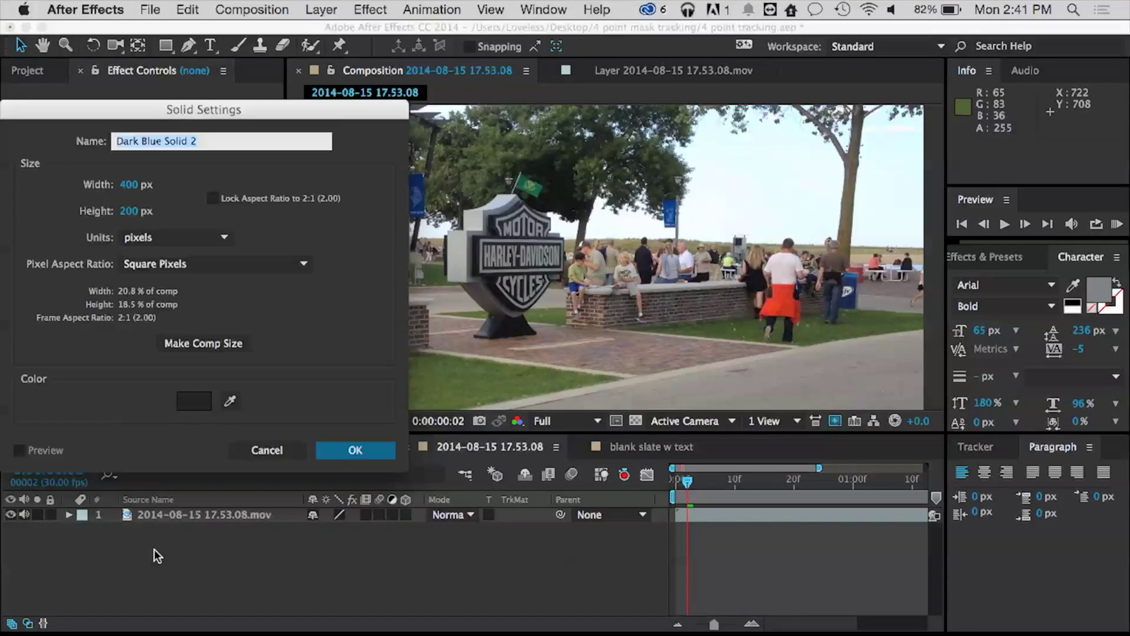
click(195, 400)
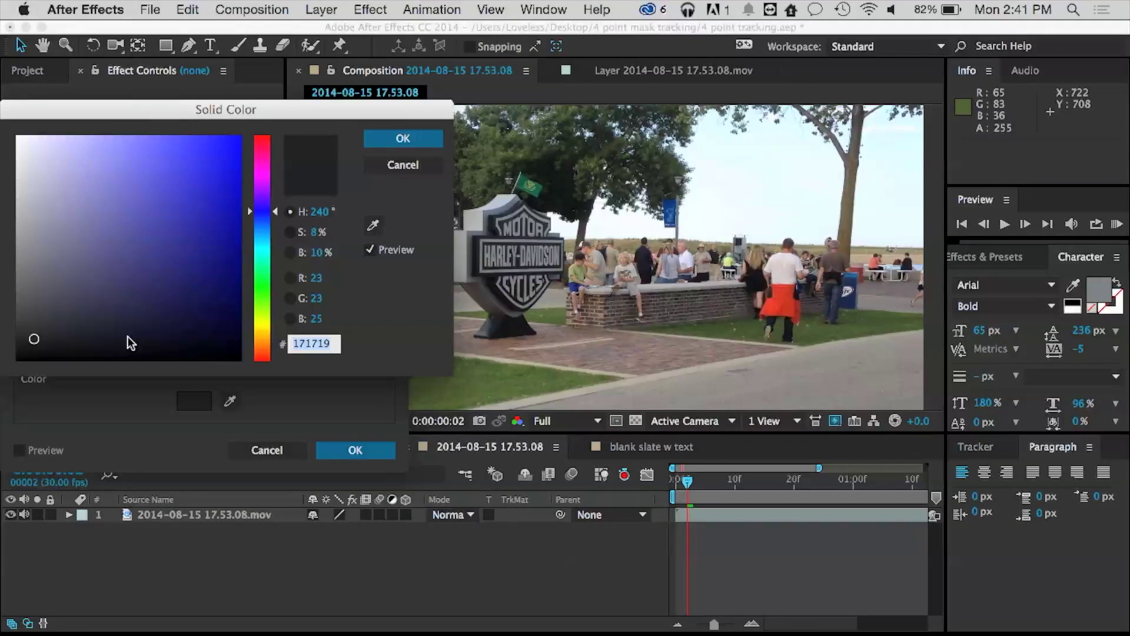
drag(128, 336, 134, 360)
click(429, 137)
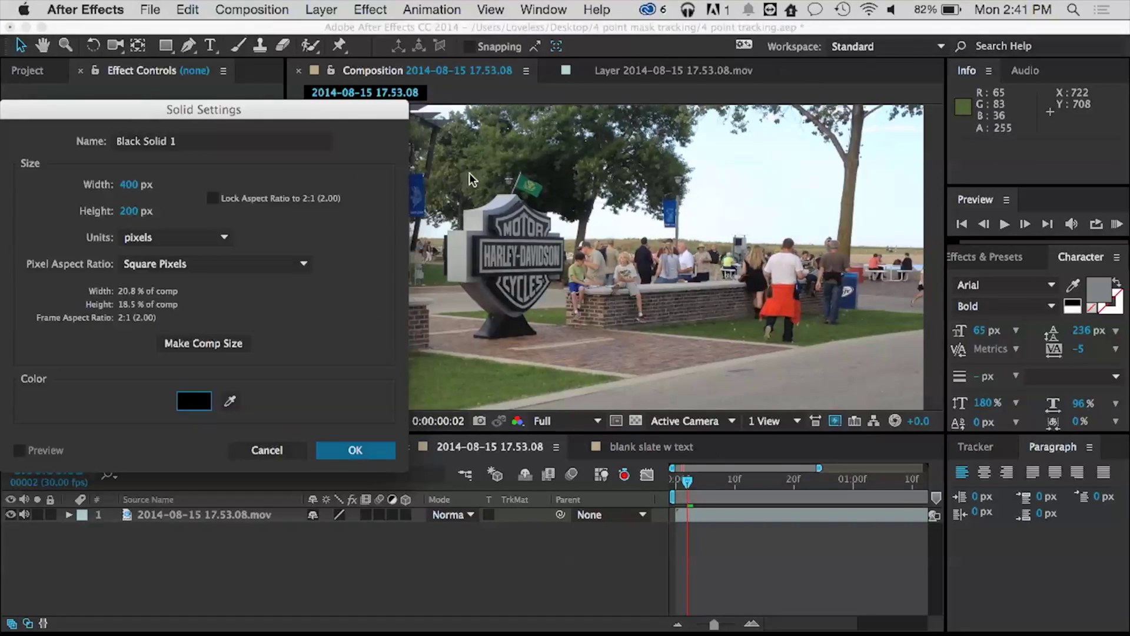
click(222, 344)
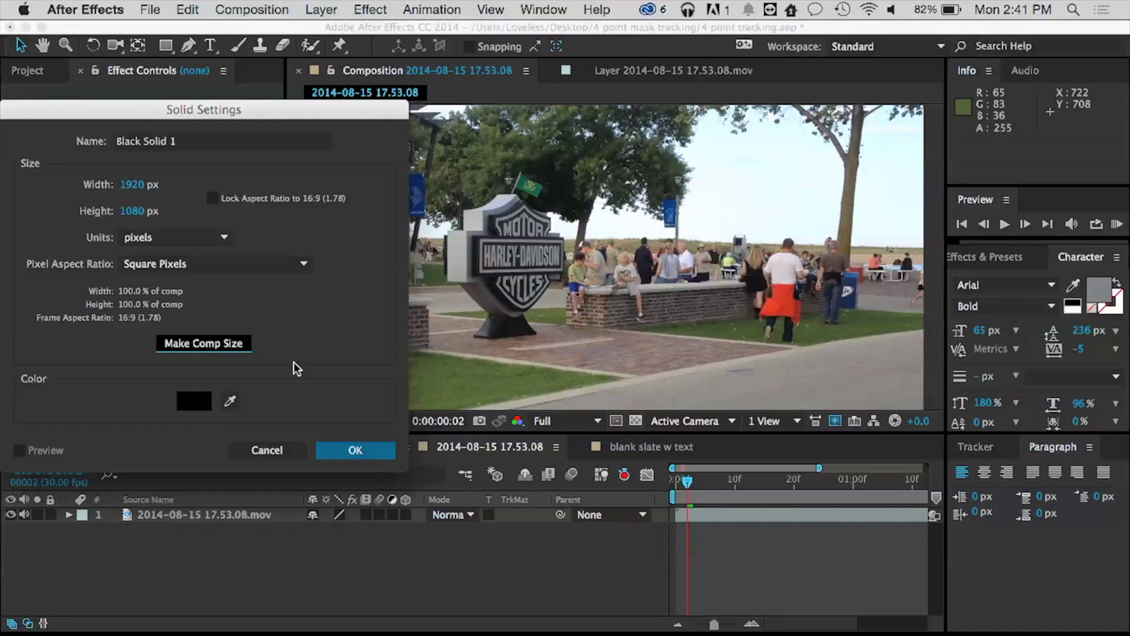
click(354, 449)
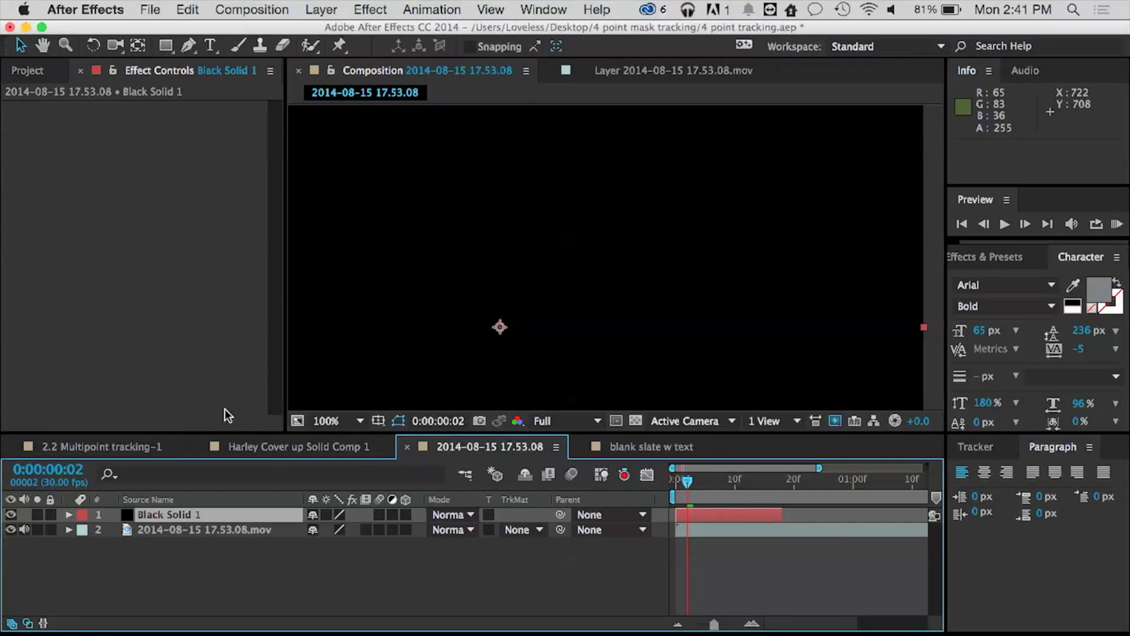
Step: Open the footage layer's tracking data and set Tracker 1's track type to Perspective corner pin
double_click(165, 529)
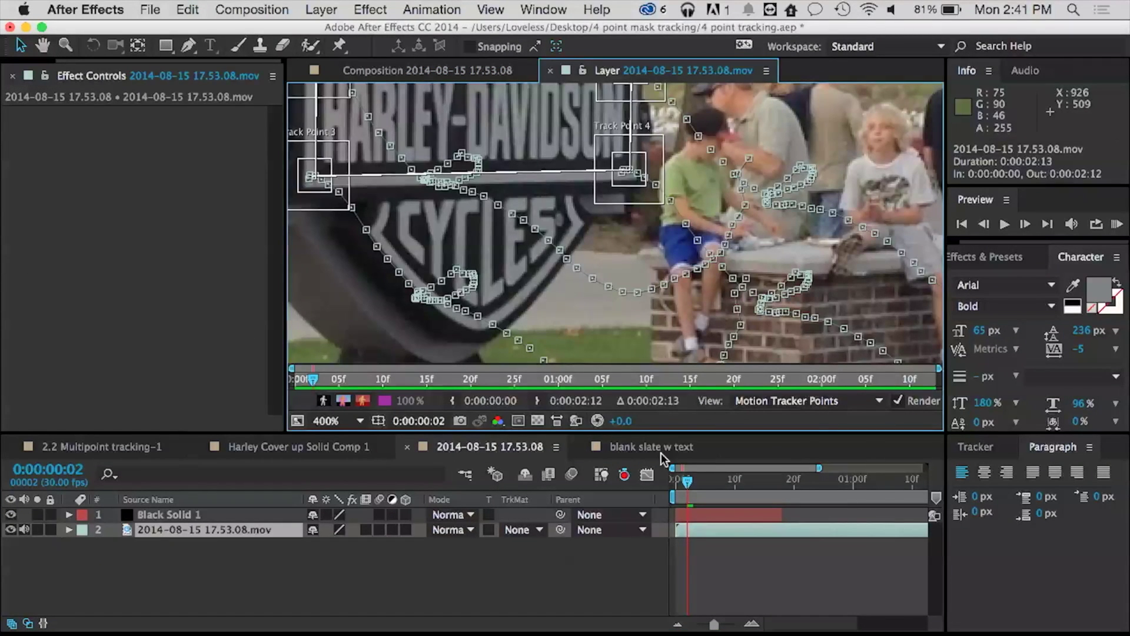
click(977, 448)
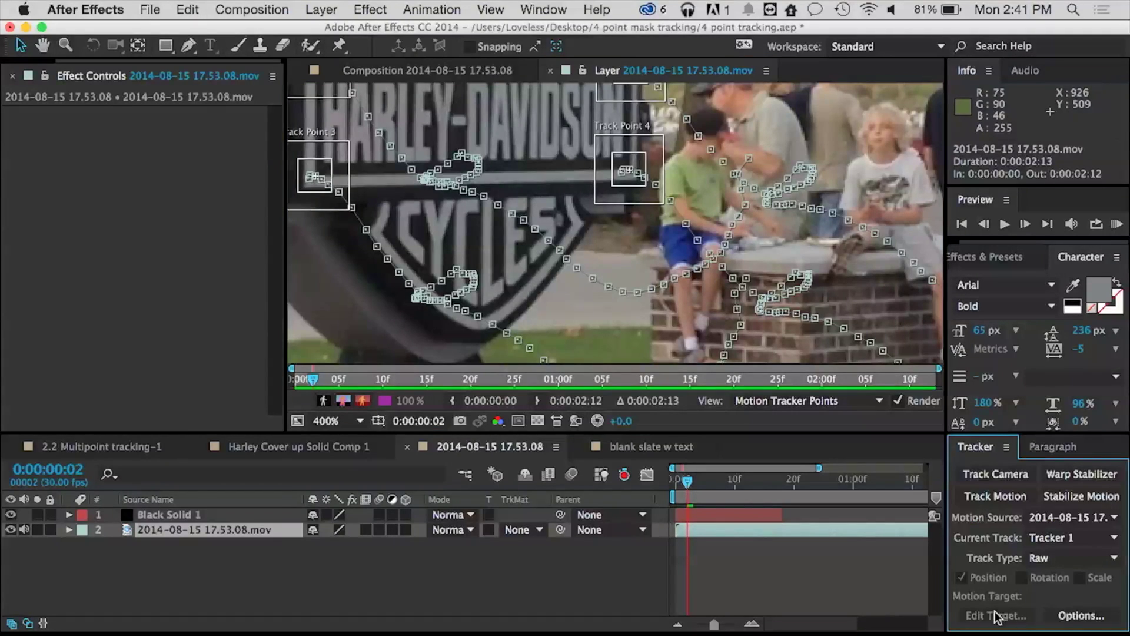
click(1044, 540)
click(1058, 543)
click(1034, 556)
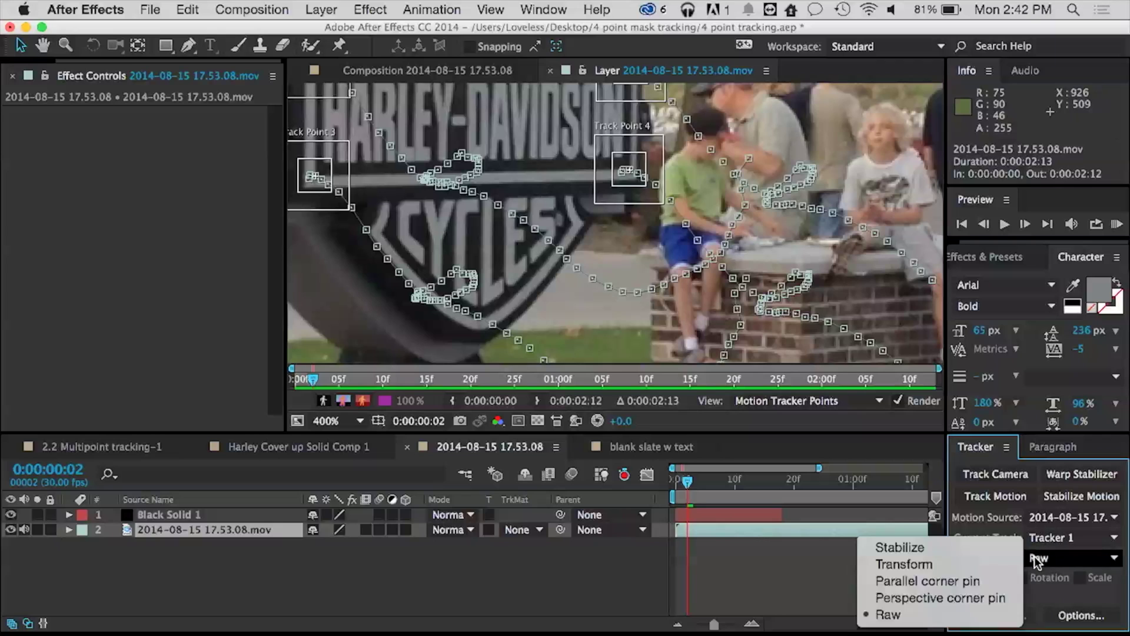
click(976, 596)
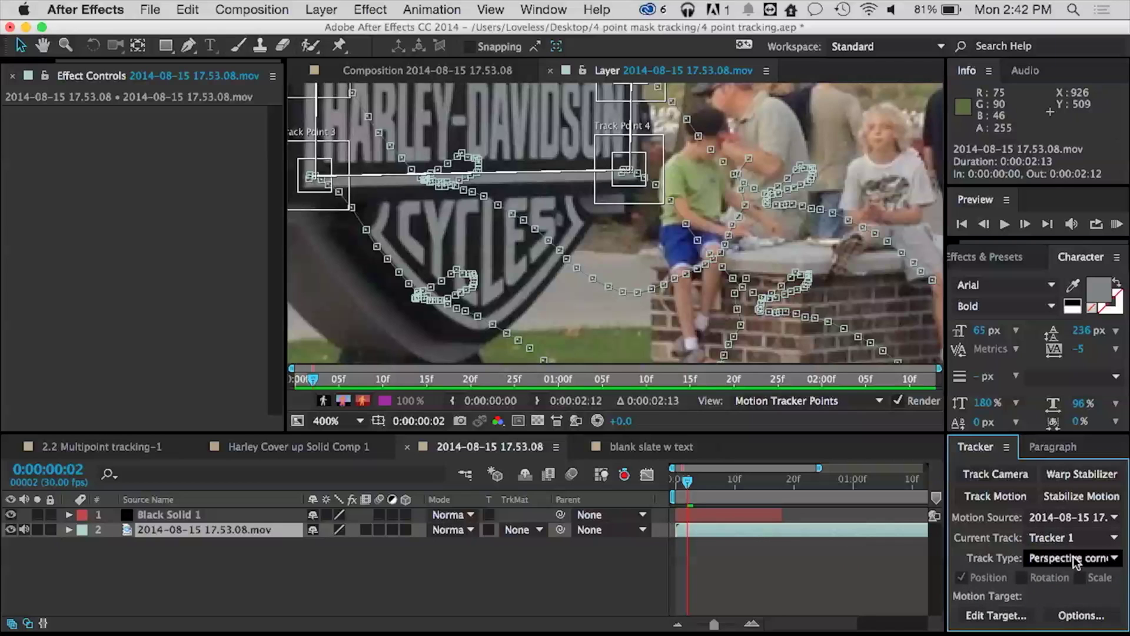
Step: Set Black Solid 1 as the motion target of Tracker 1 and apply the tracking data to it
click(990, 616)
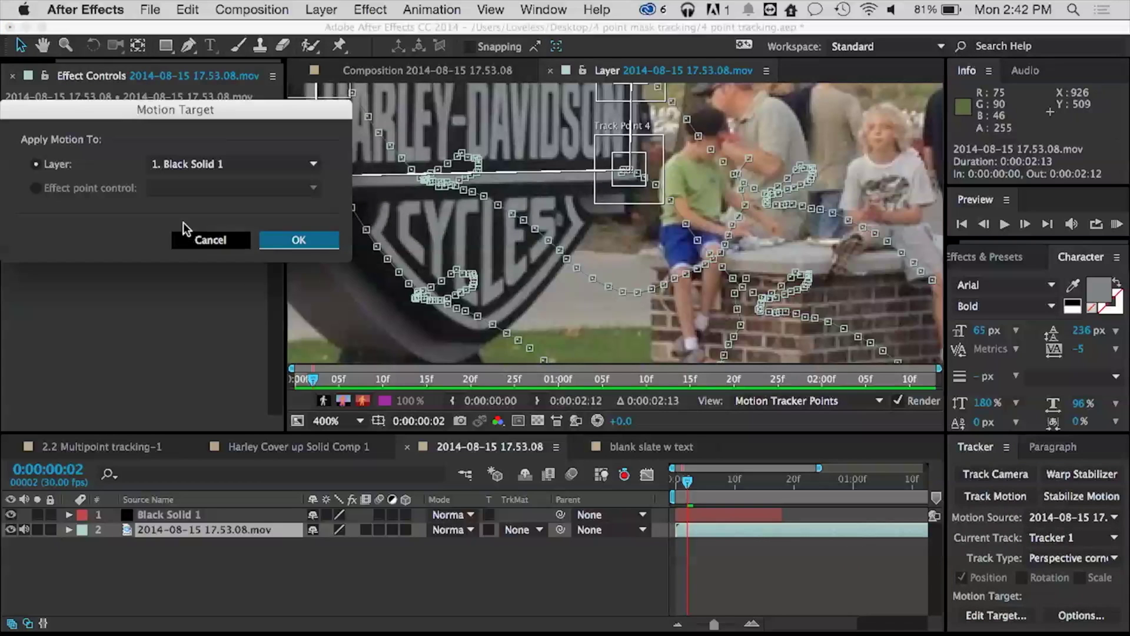
click(298, 239)
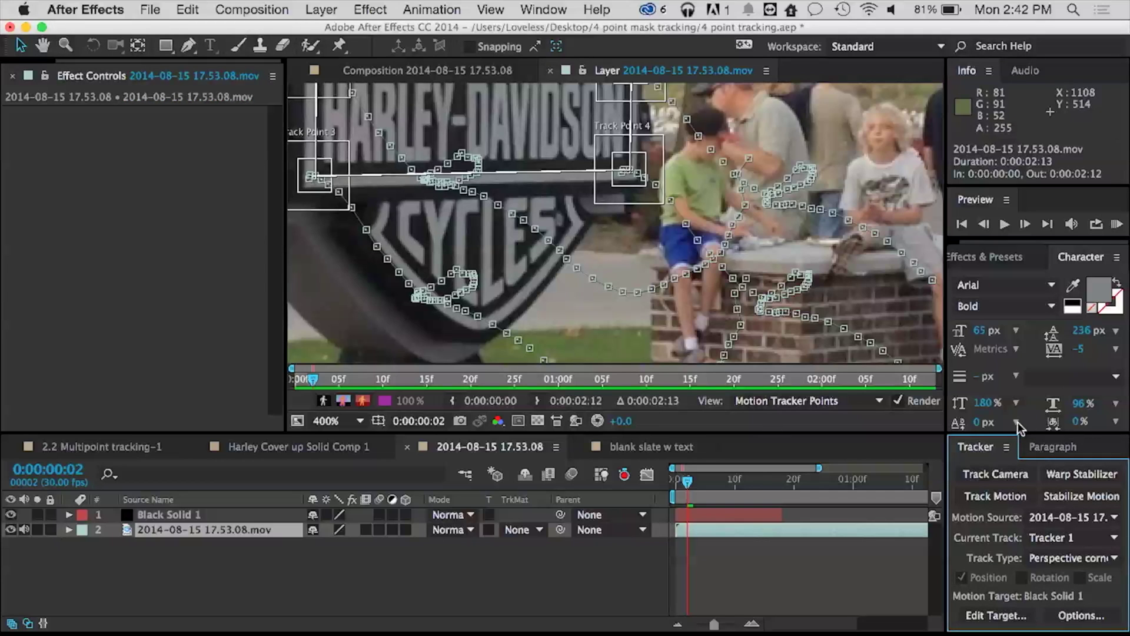
drag(1012, 431, 1012, 391)
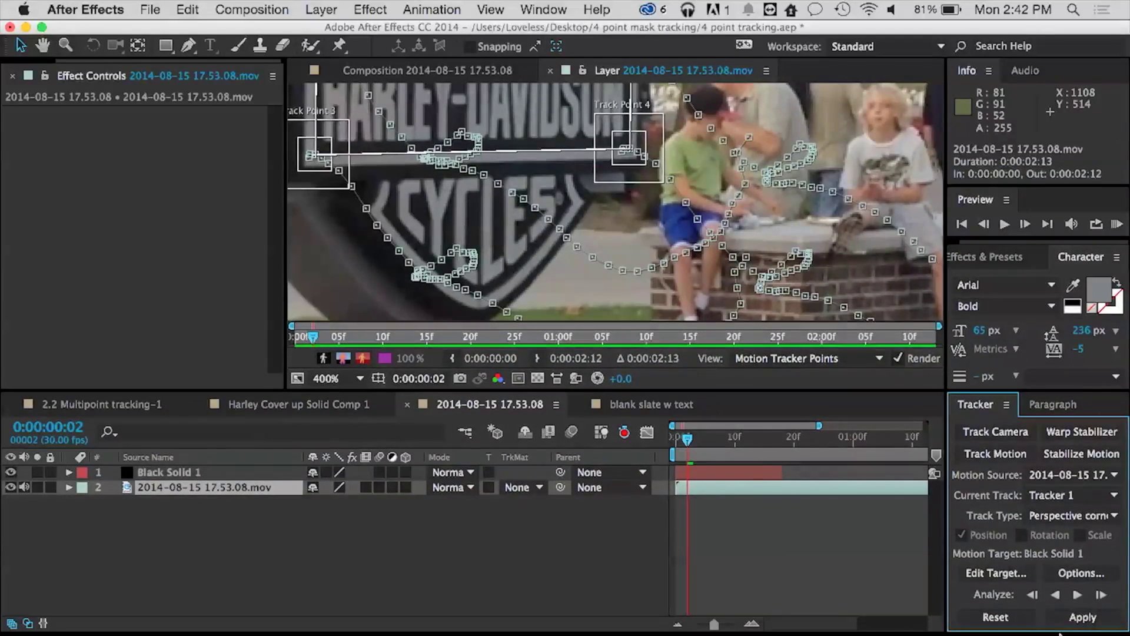
click(1083, 618)
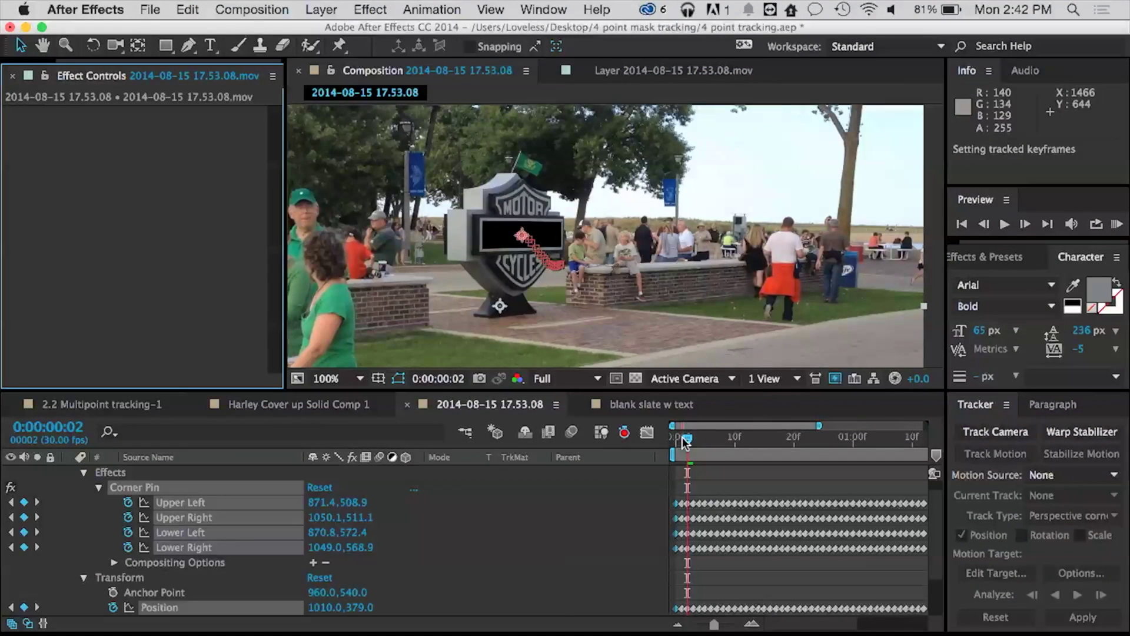
Step: Extend the Black Solid 1 layer to the end of the composition and preview how it follows the sign
drag(690, 442, 673, 439)
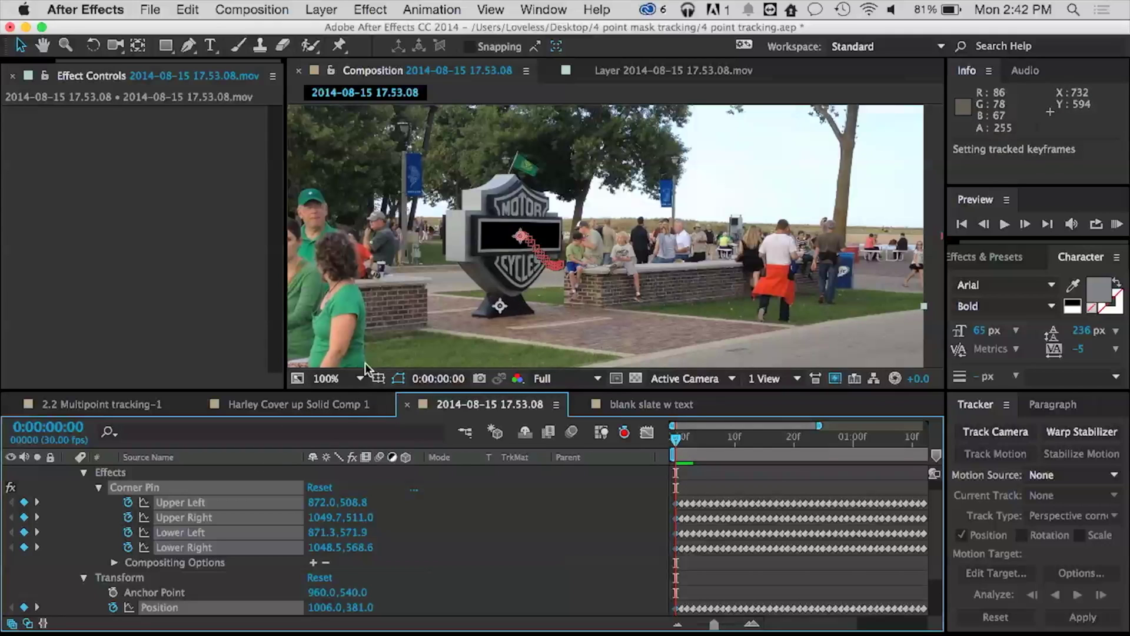
click(168, 473)
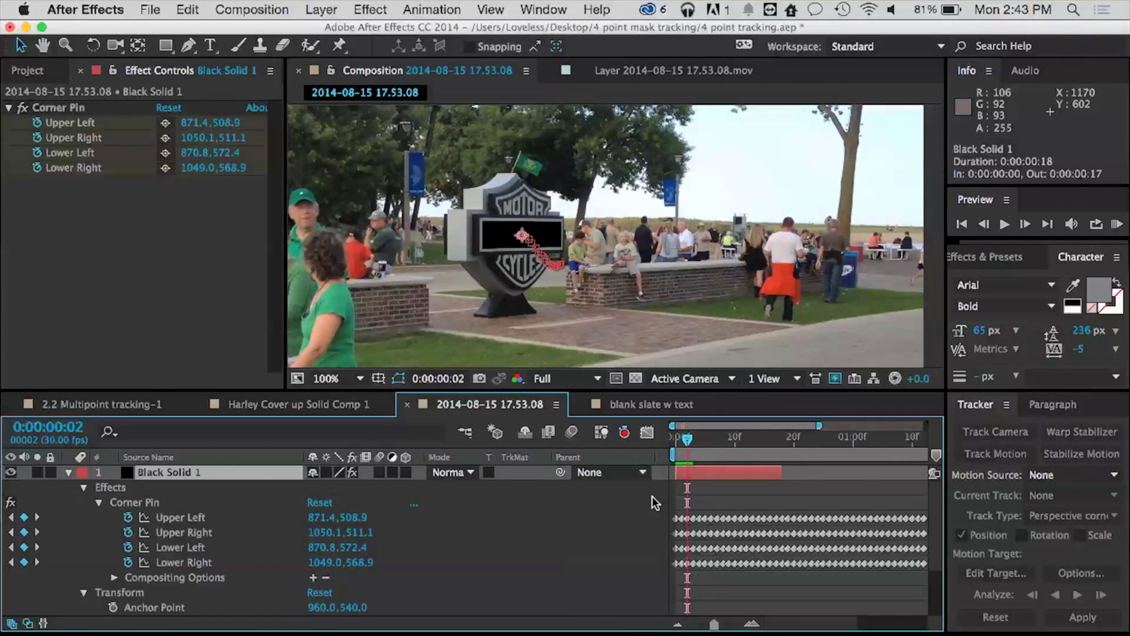
drag(783, 475, 922, 477)
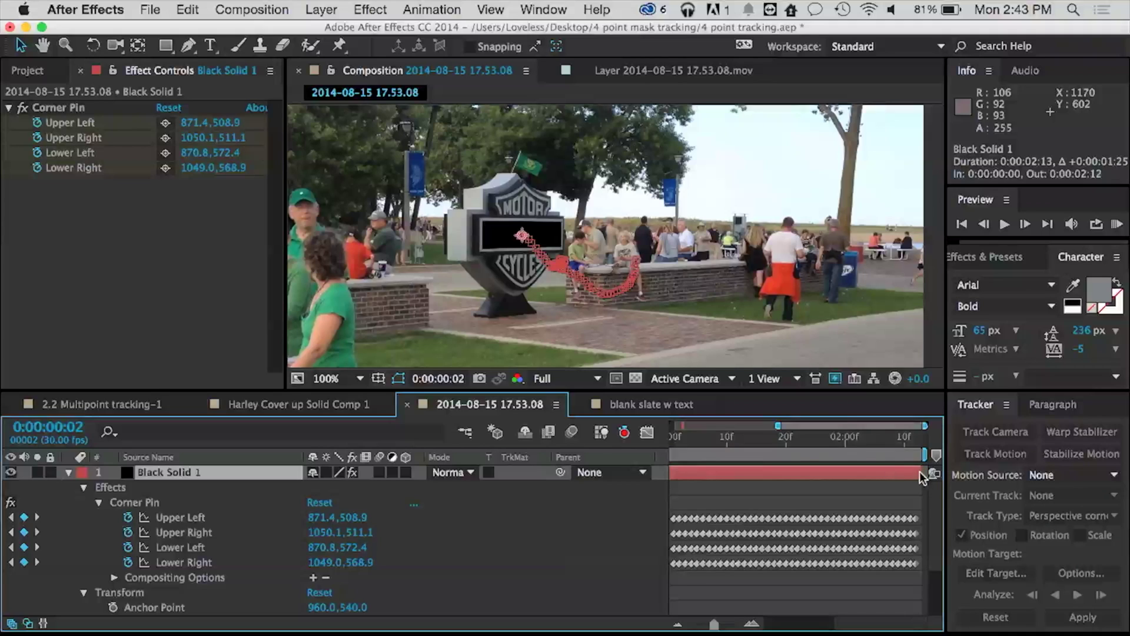
scroll(746, 469, left, 5)
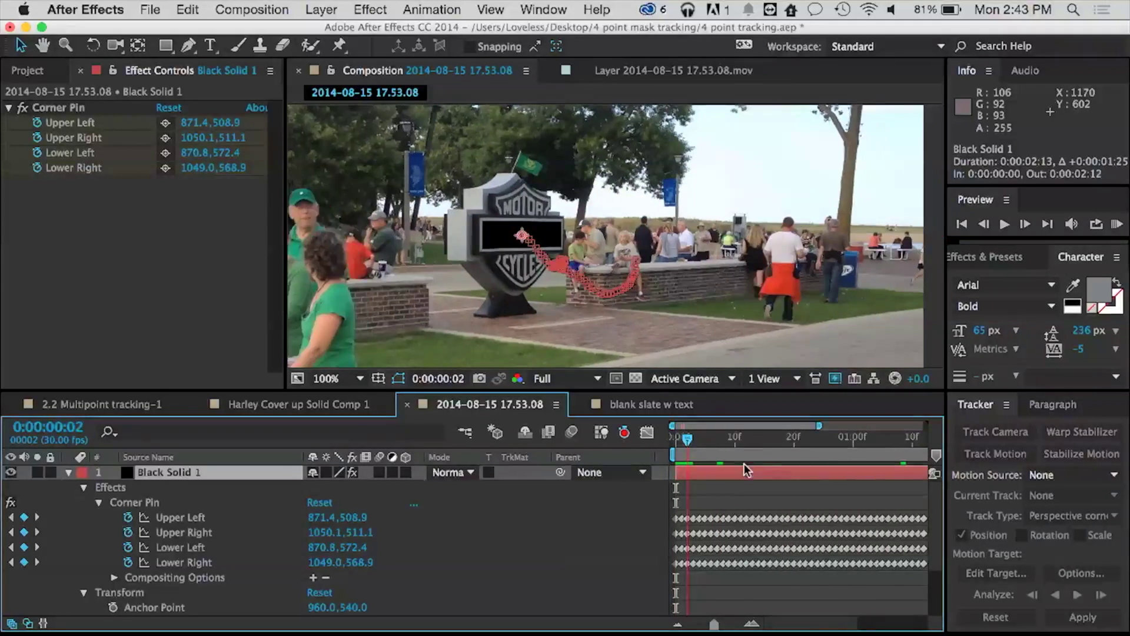
key(space)
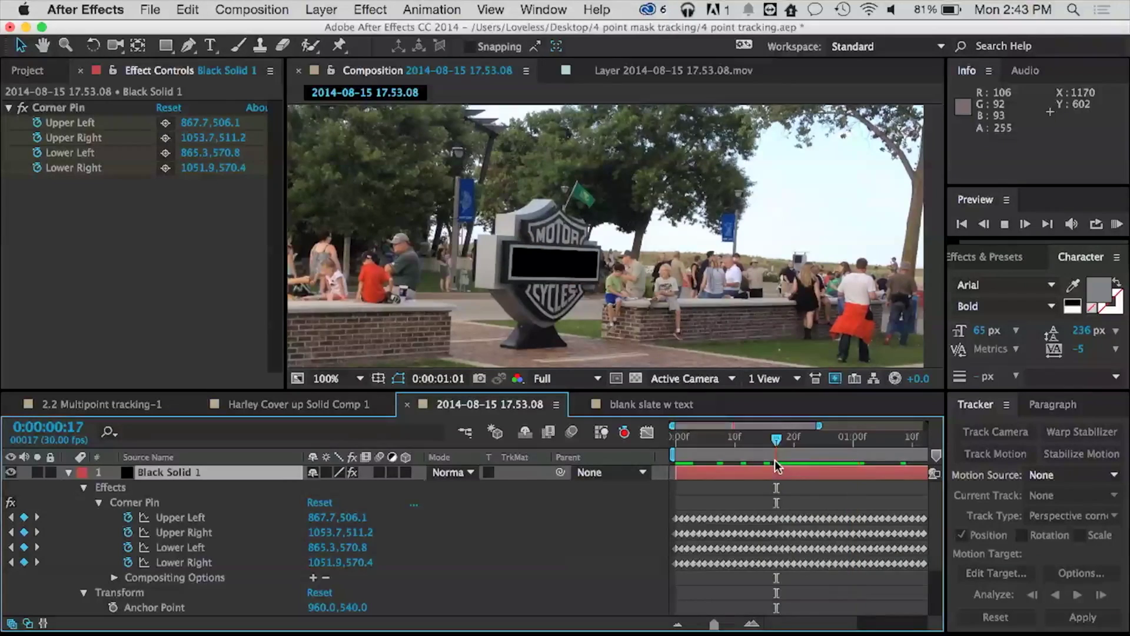
Step: Pre-compose the Black Solid 1 layer as Black Solid 1 Comp 1, leaving its attributes in the 2014-08-15 17.53.08 composition
right_click(151, 471)
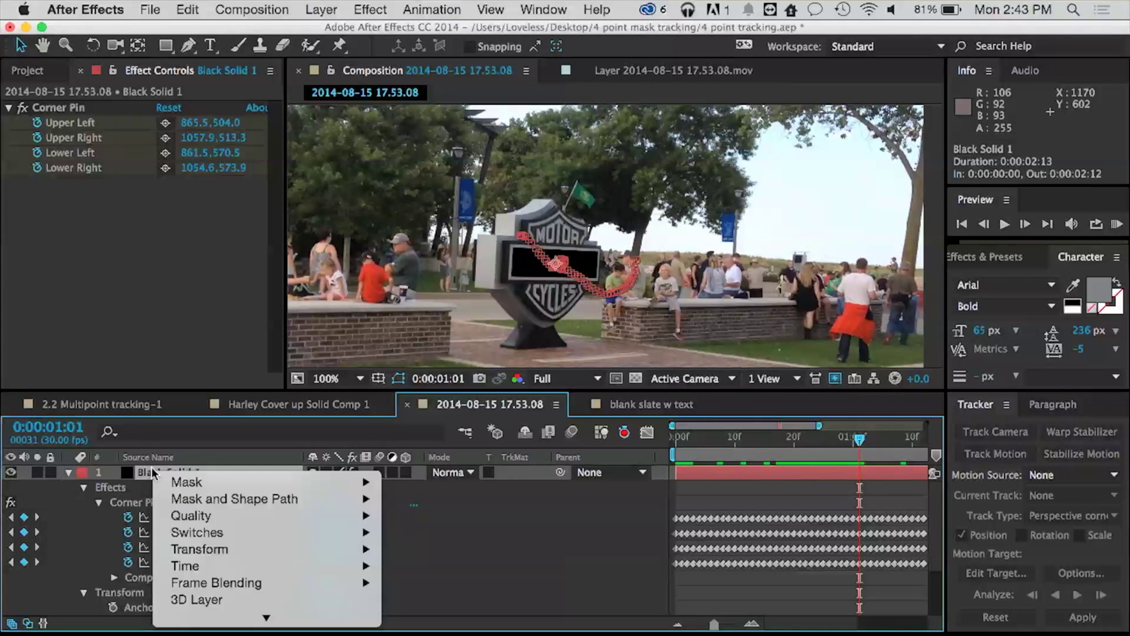
scroll(204, 571, down, 10)
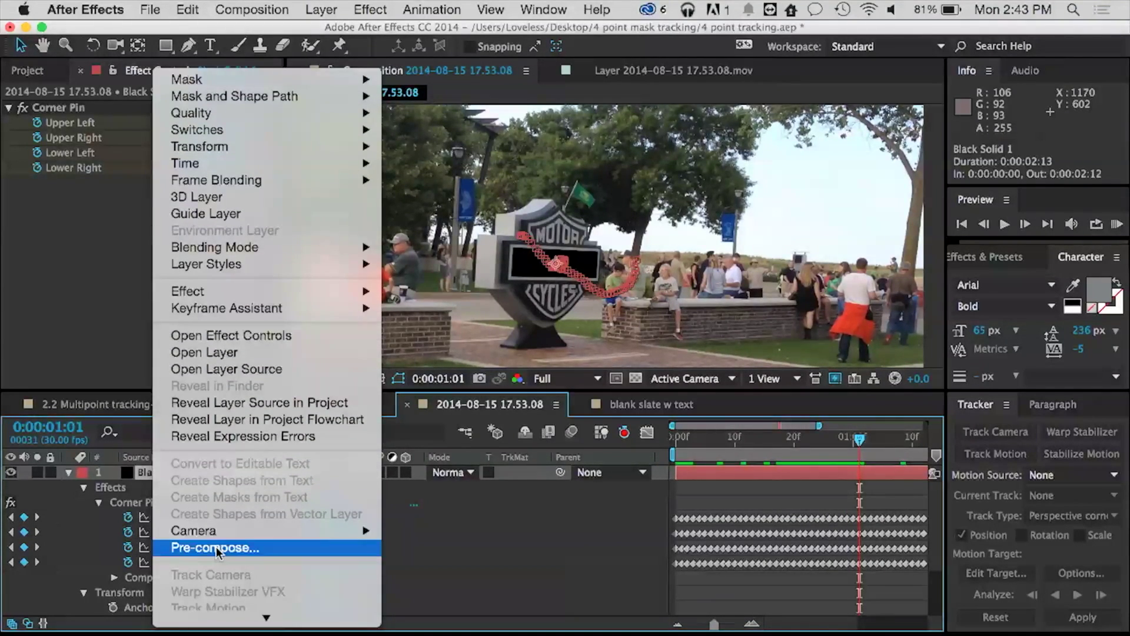
click(216, 546)
click(336, 333)
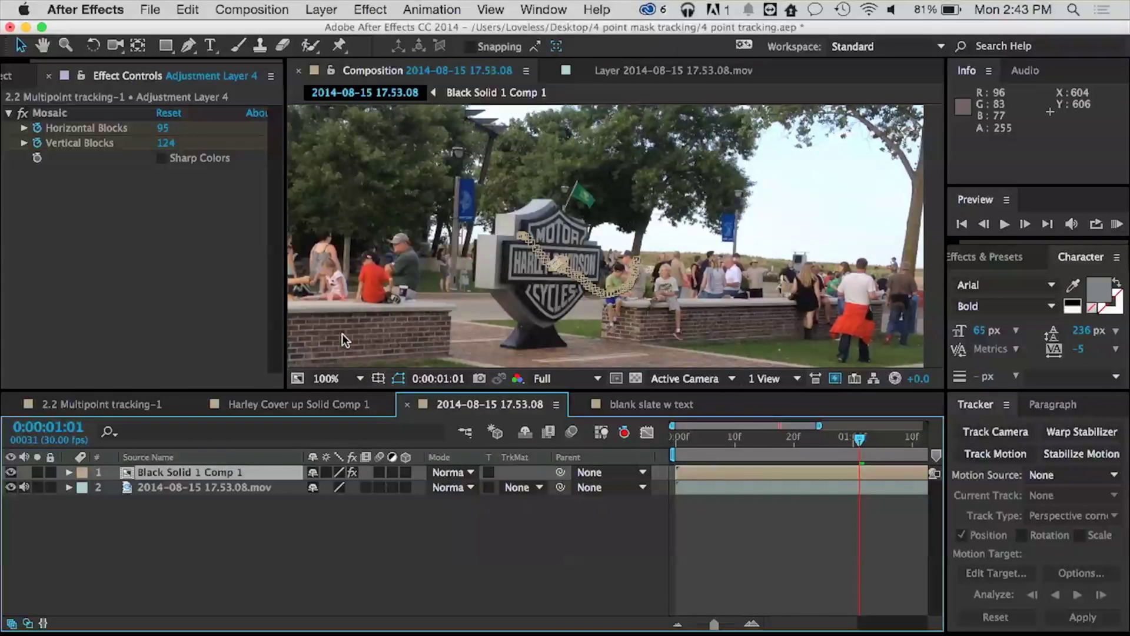
Step: Open Black Solid 1 Comp 1, extend its solid layer to the end, and return to the 2014-08-15 17.53.08 composition
click(125, 472)
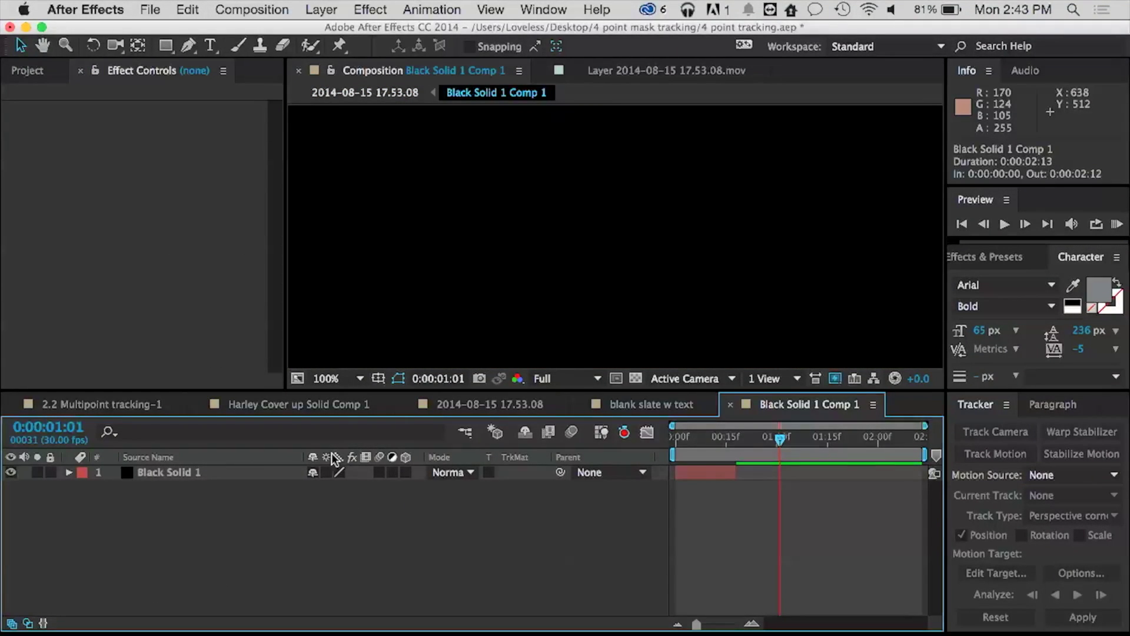
drag(732, 471, 942, 473)
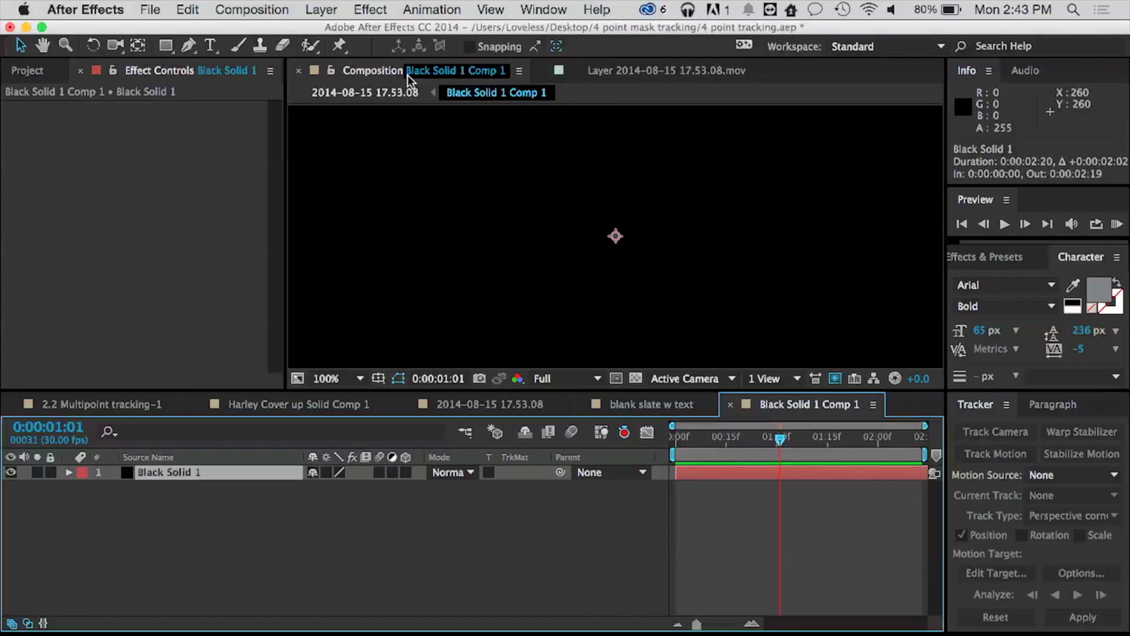
click(354, 86)
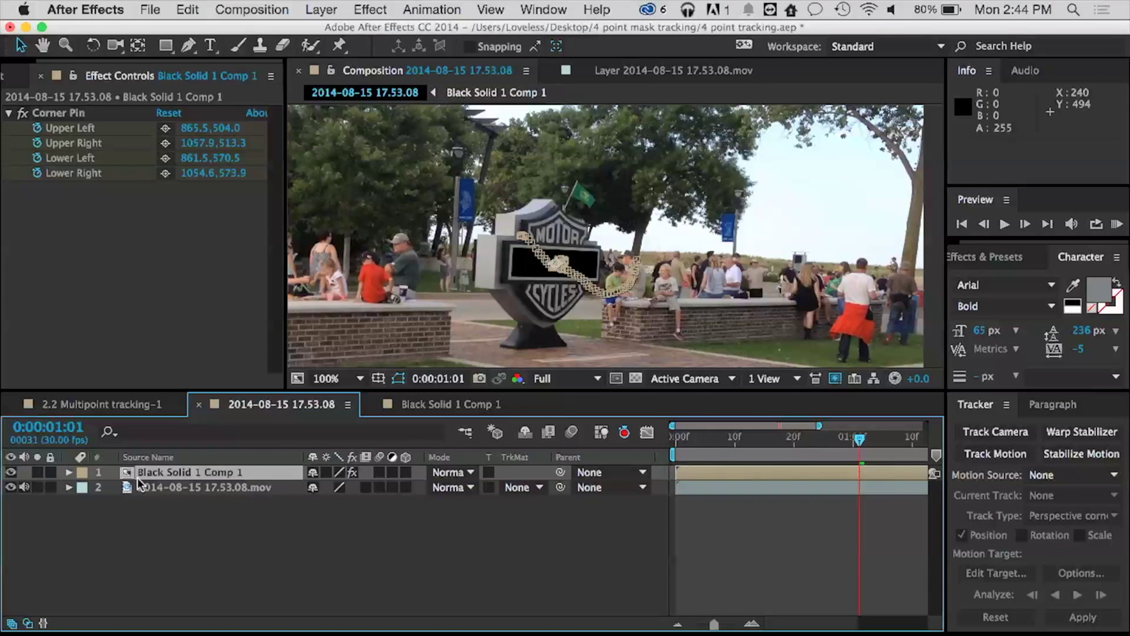
Step: Reopen Black Solid 1 Comp 1 and add a text box spanning the solid with the blue text SWANSON at 200 px
click(457, 408)
key(z)
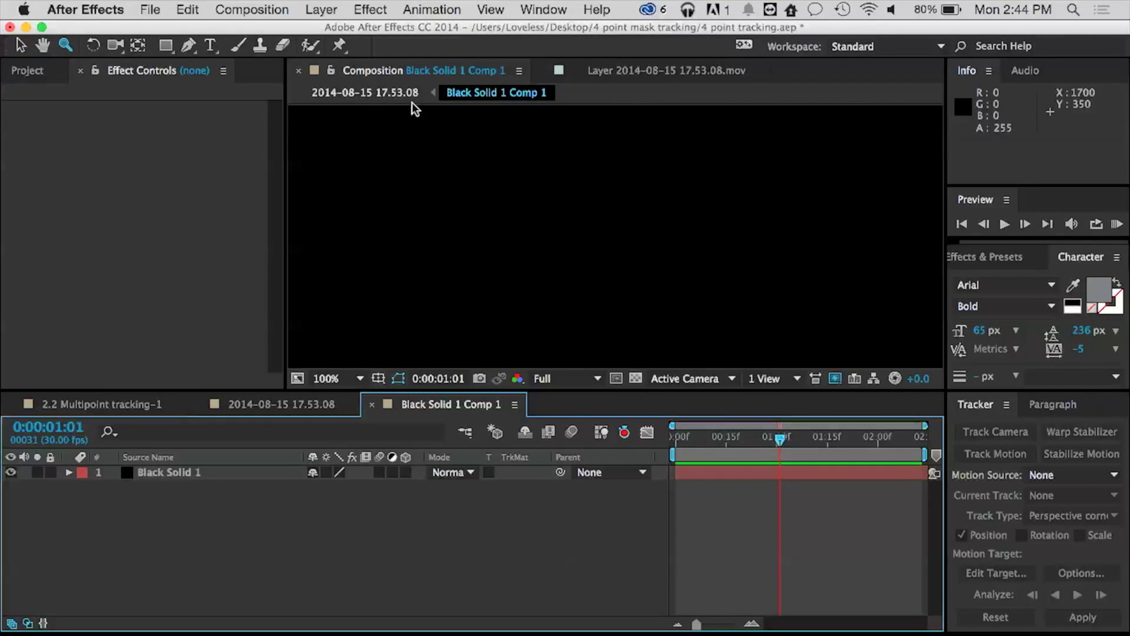
click(412, 101)
click(497, 93)
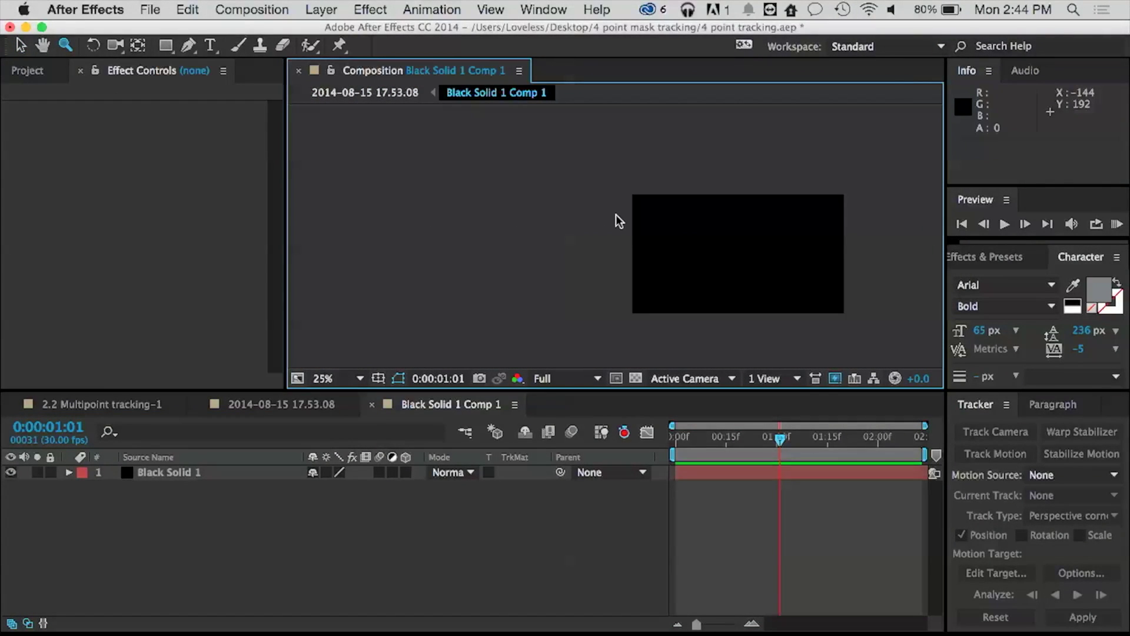
key(super+t)
drag(634, 195, 824, 302)
drag(835, 307, 842, 309)
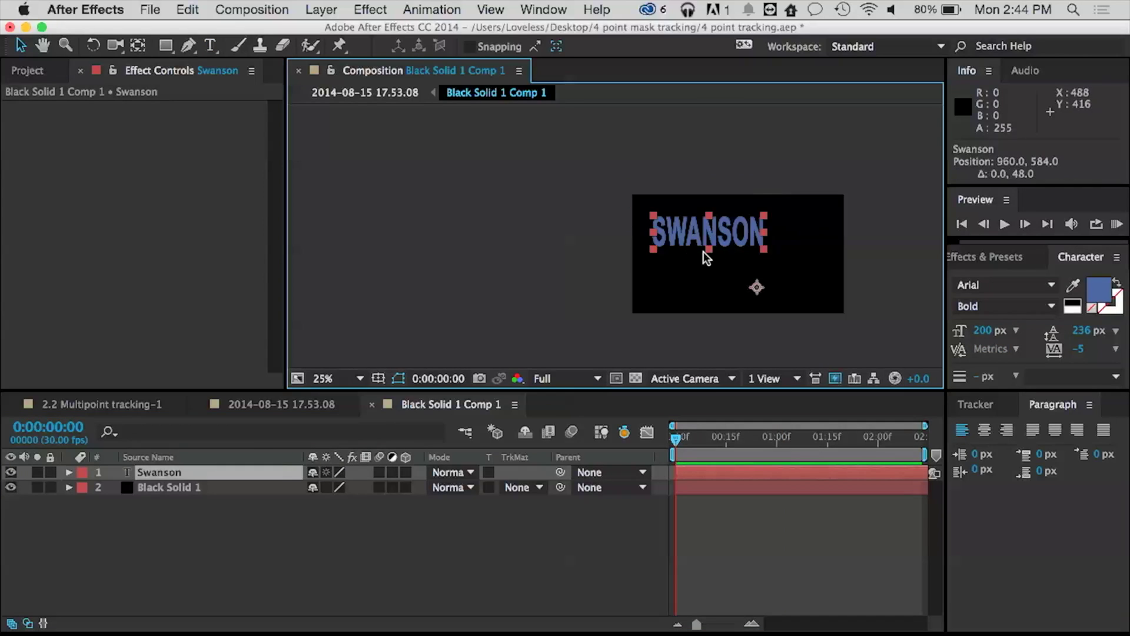
Step: Enlarge the SWANSON text to 348 px and centre it on the black solid without distorting the layer's scale
drag(739, 255, 793, 303)
drag(726, 267, 726, 267)
drag(982, 336, 1095, 336)
drag(793, 259, 743, 234)
key(super+z)
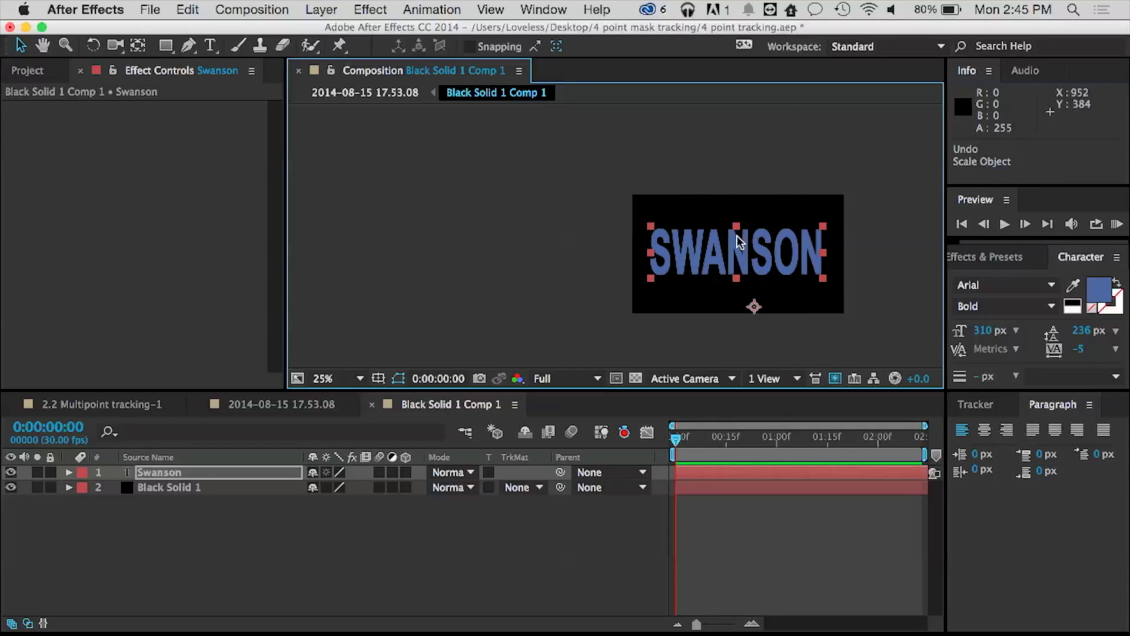
drag(991, 332, 1064, 352)
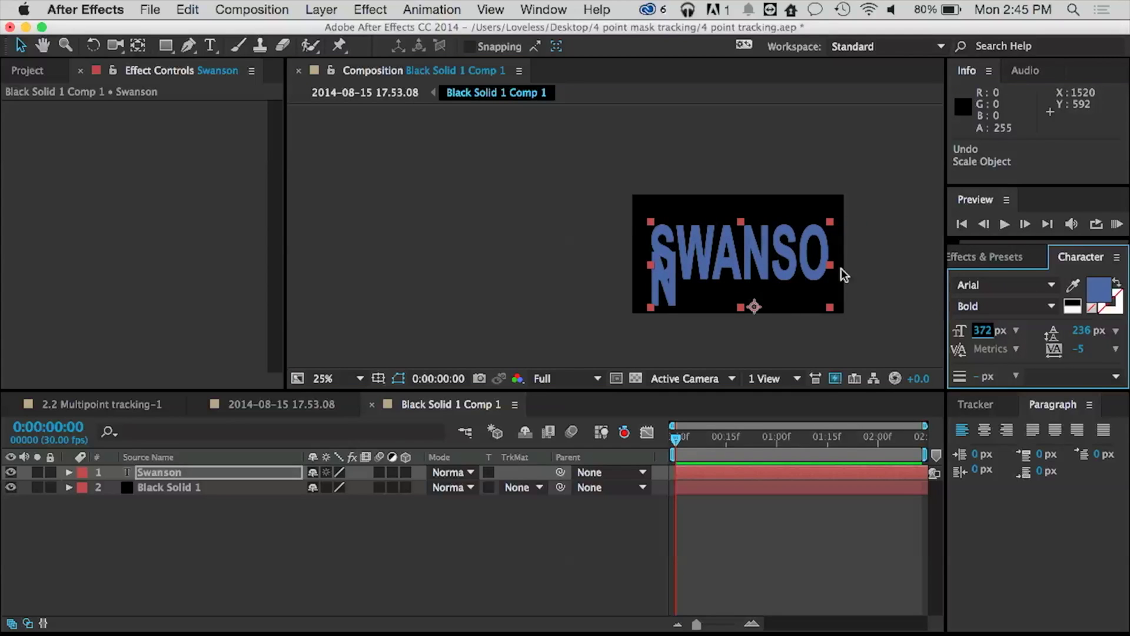
drag(985, 332, 979, 333)
drag(750, 247, 739, 246)
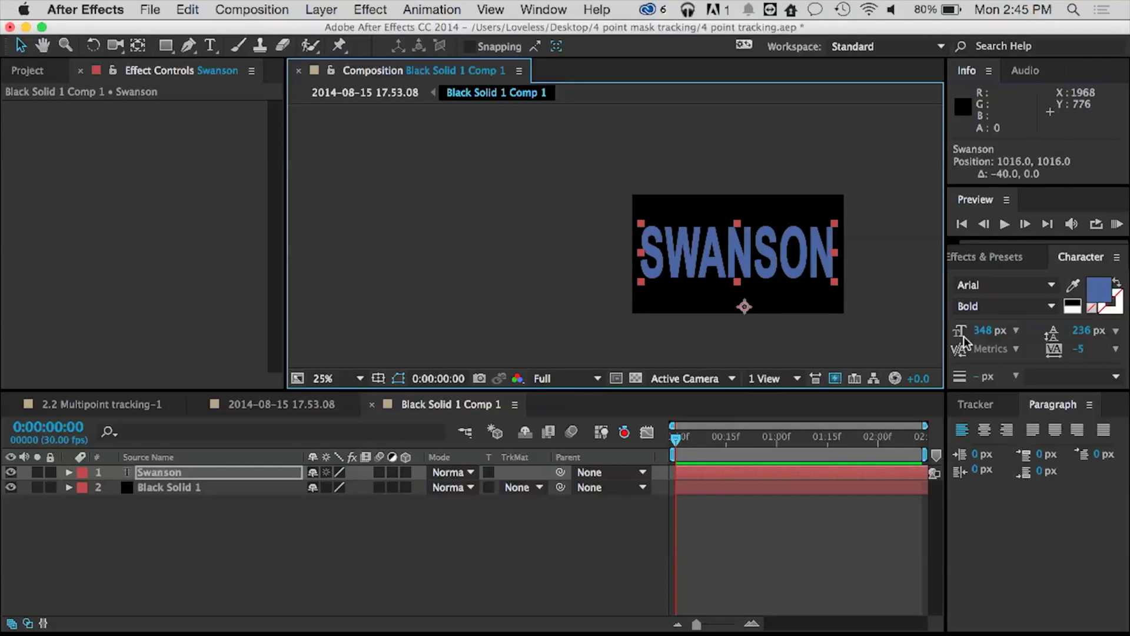
Step: Stretch the SWANSON text to 373% vertical scale and move it down so it fills the black solid's height
drag(998, 387, 1005, 493)
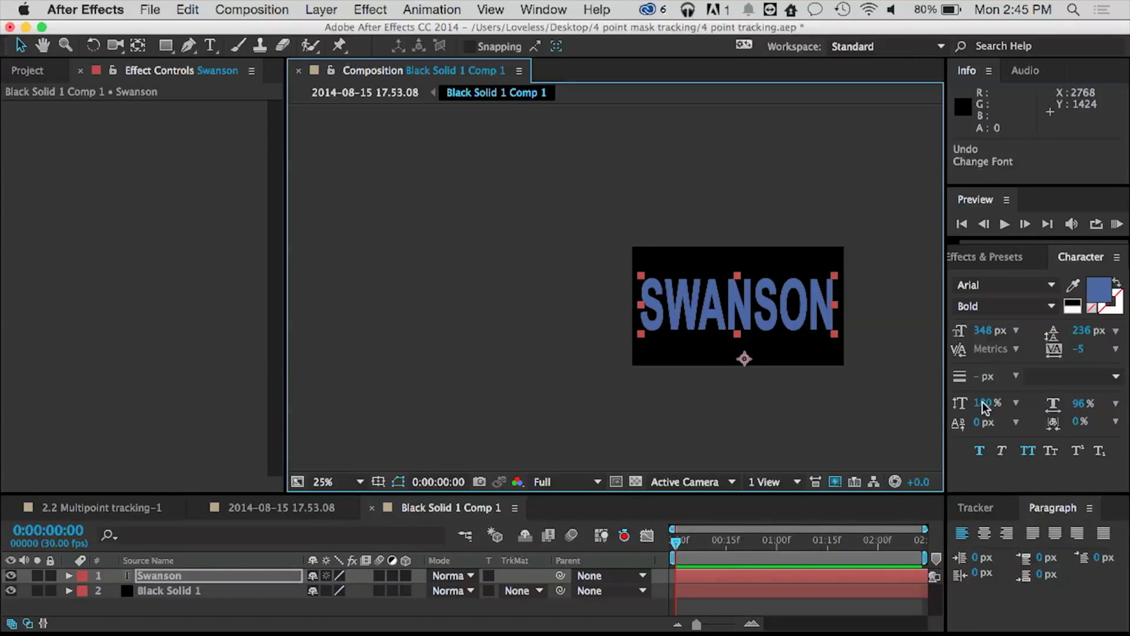
drag(982, 406, 1128, 411)
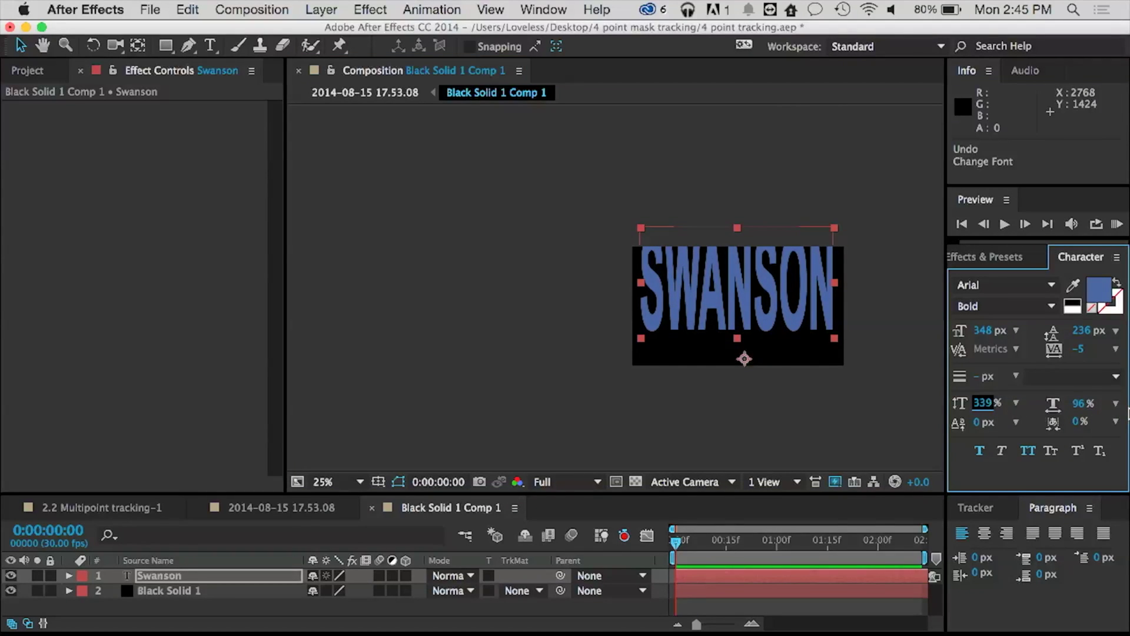
drag(988, 408, 1005, 407)
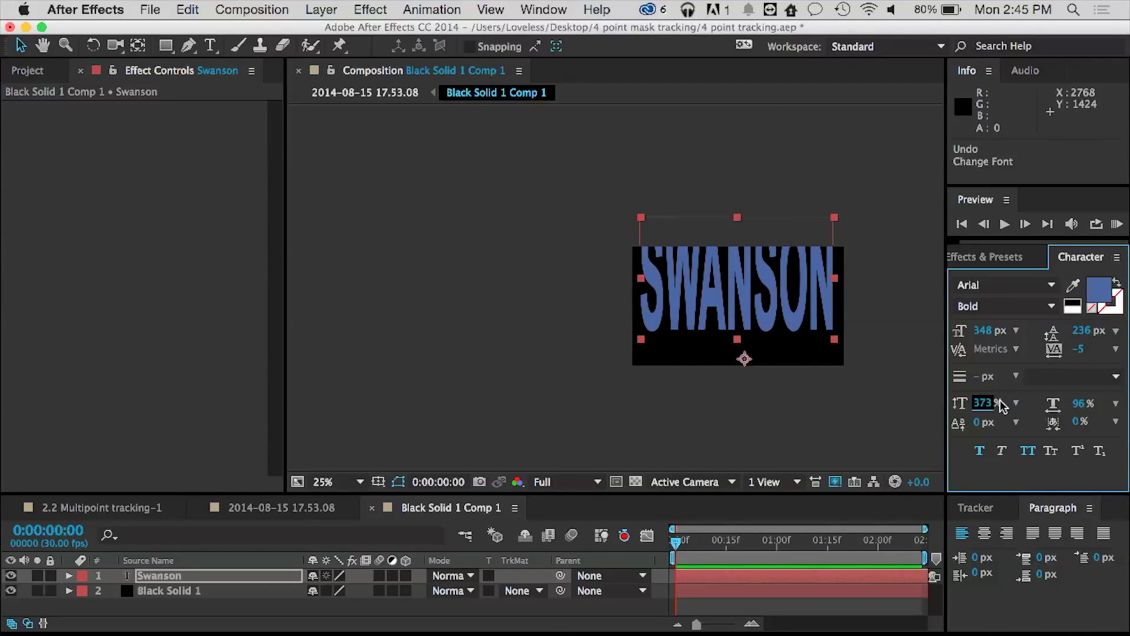
click(709, 308)
drag(709, 316, 709, 335)
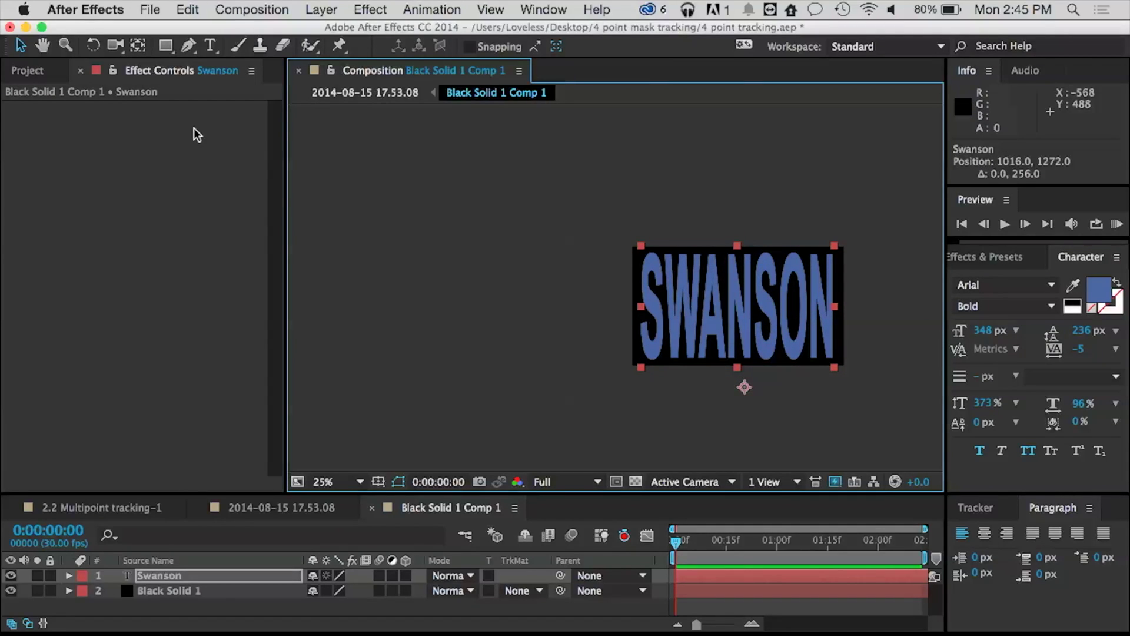
Step: Return to the 2014-08-15 17.53.08 composition, deselect the layers, and play the footage to check how the taller SWANSON text fits the sign
click(370, 92)
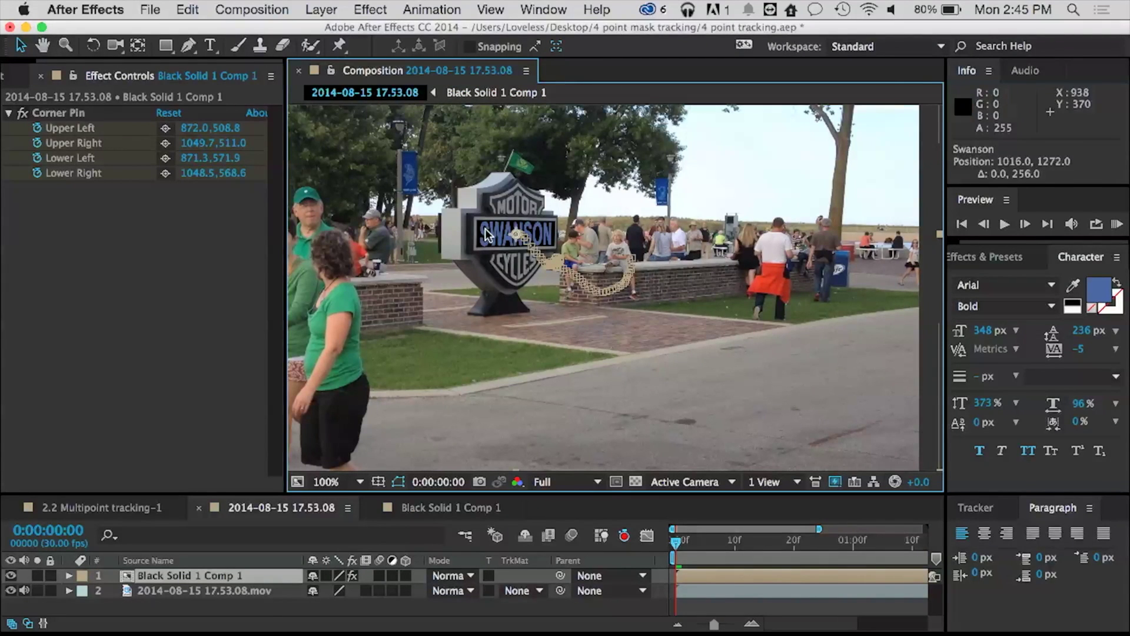
drag(672, 540, 747, 543)
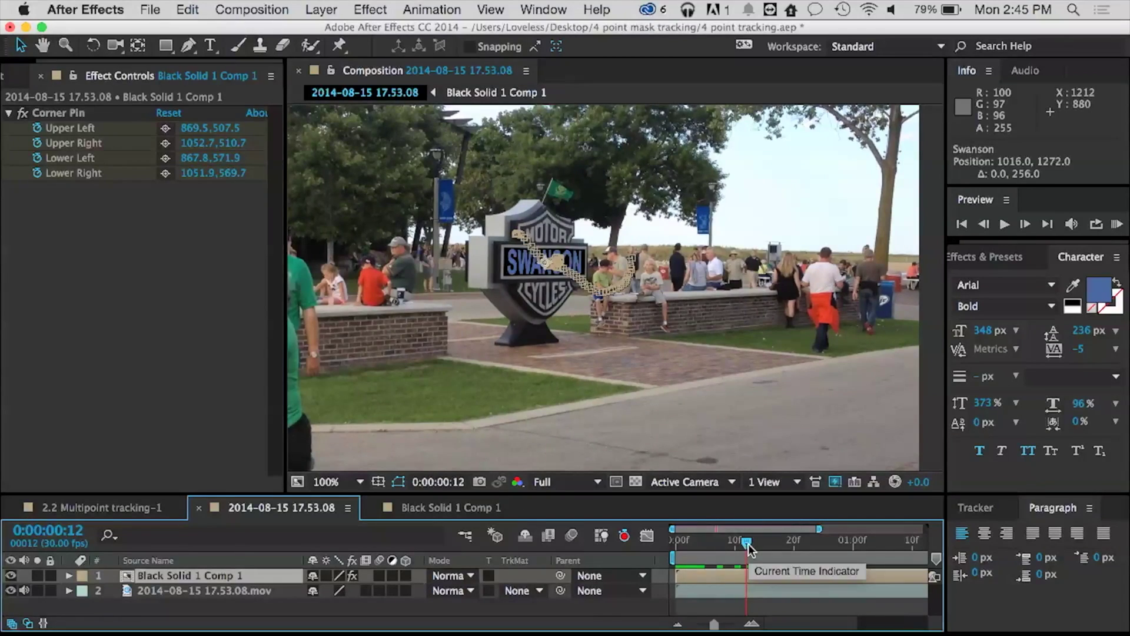
click(337, 250)
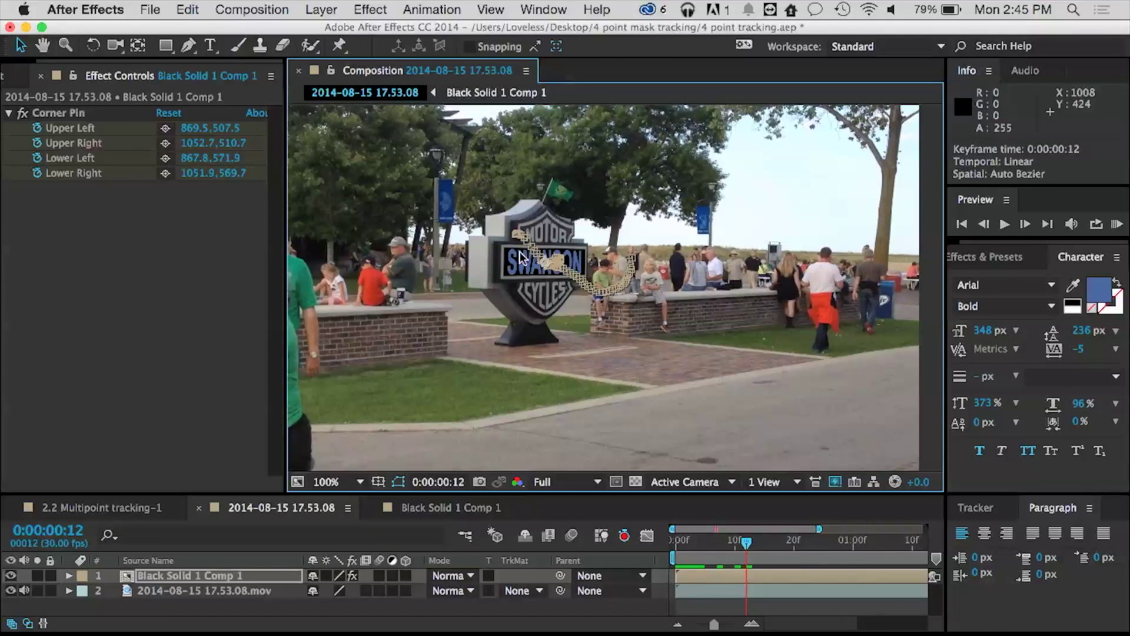
click(379, 606)
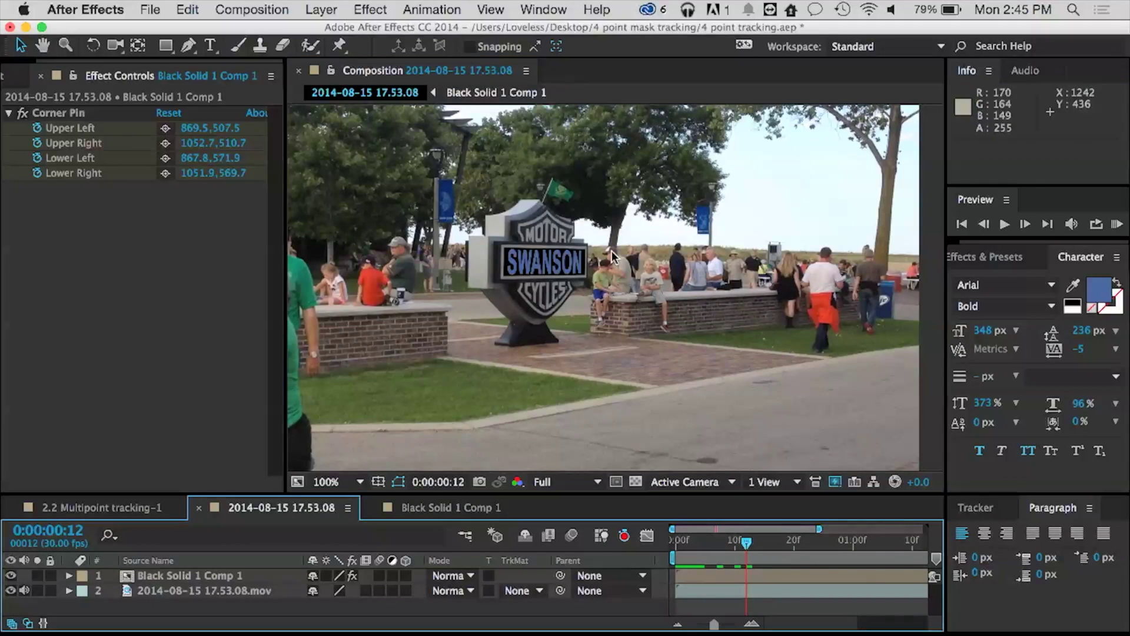
click(497, 97)
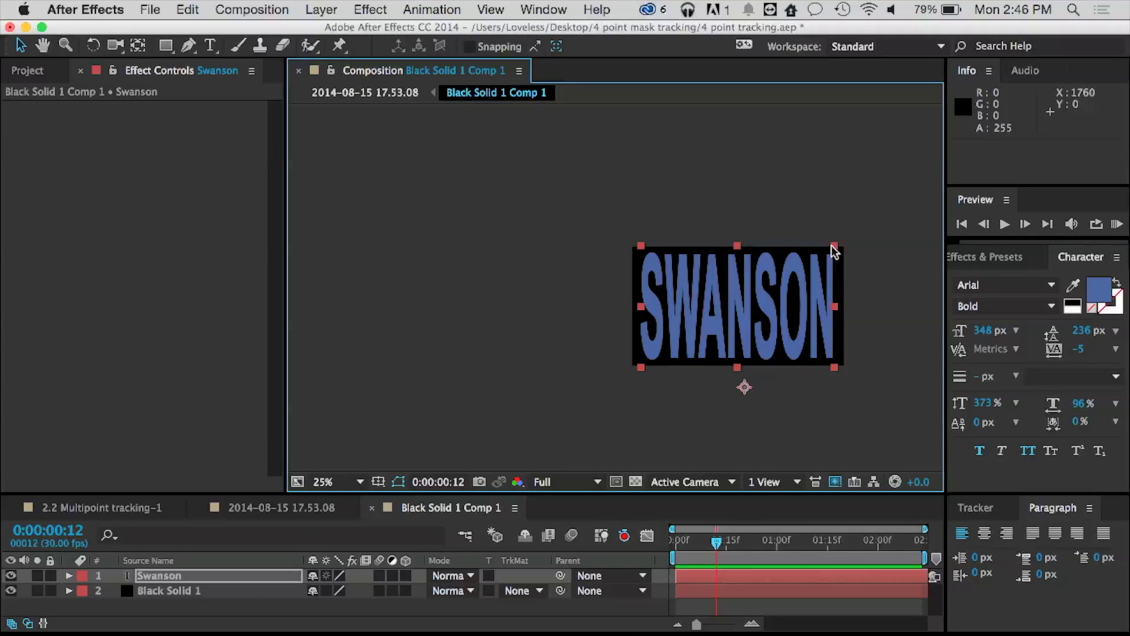
click(339, 93)
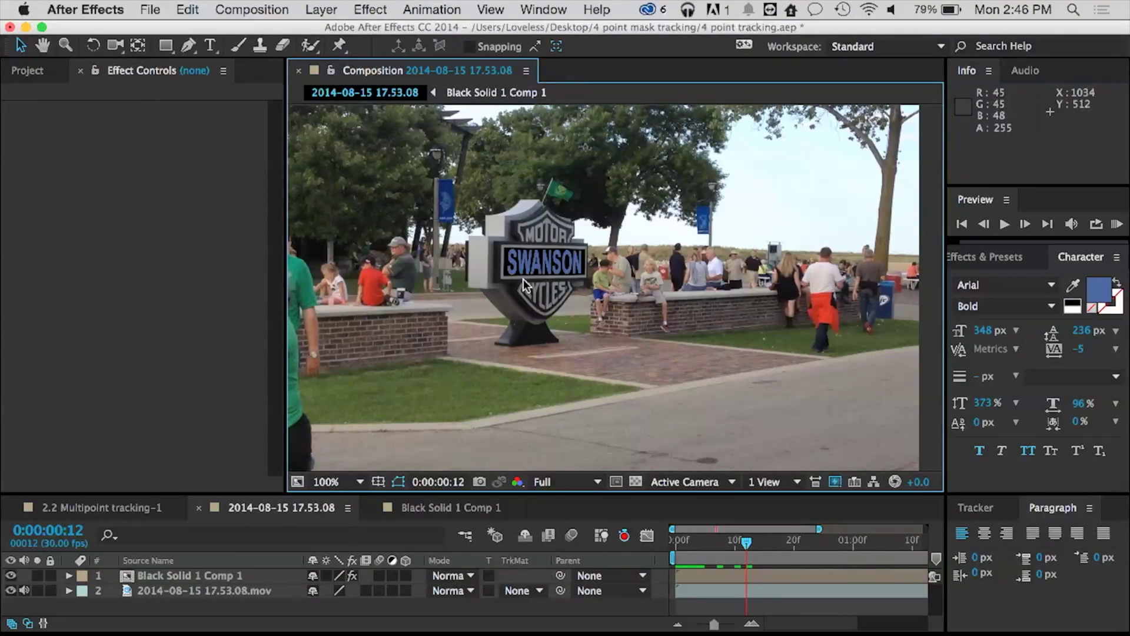
key(space)
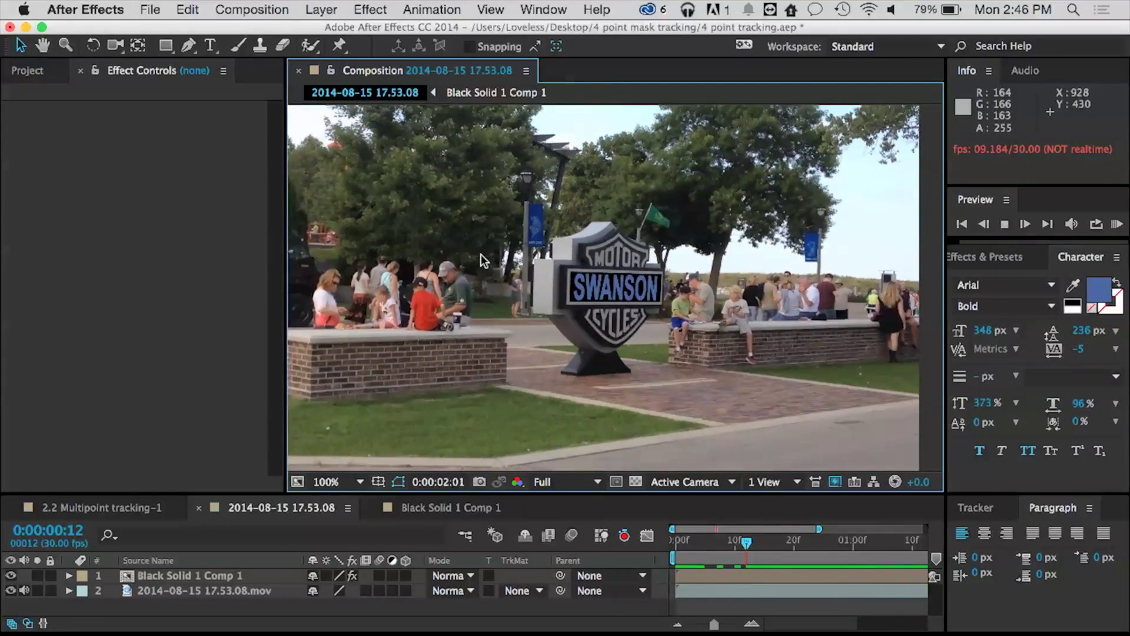
key(space)
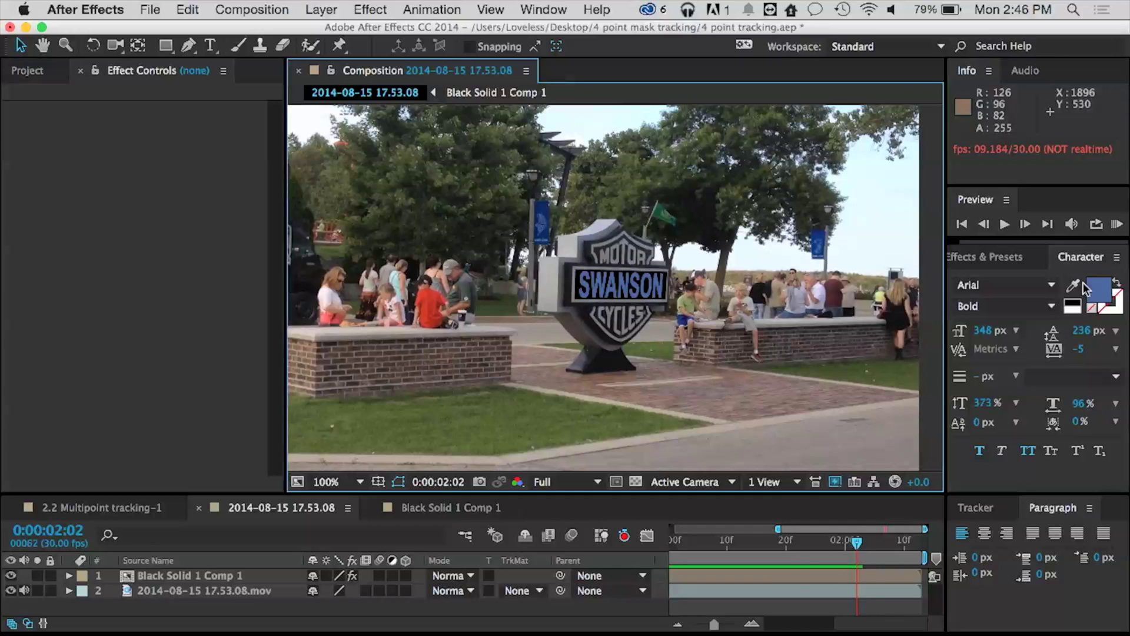
Step: Reopen Black Solid 1 Comp 1 and change the SWANSON text colour to dark grey 535353
click(197, 573)
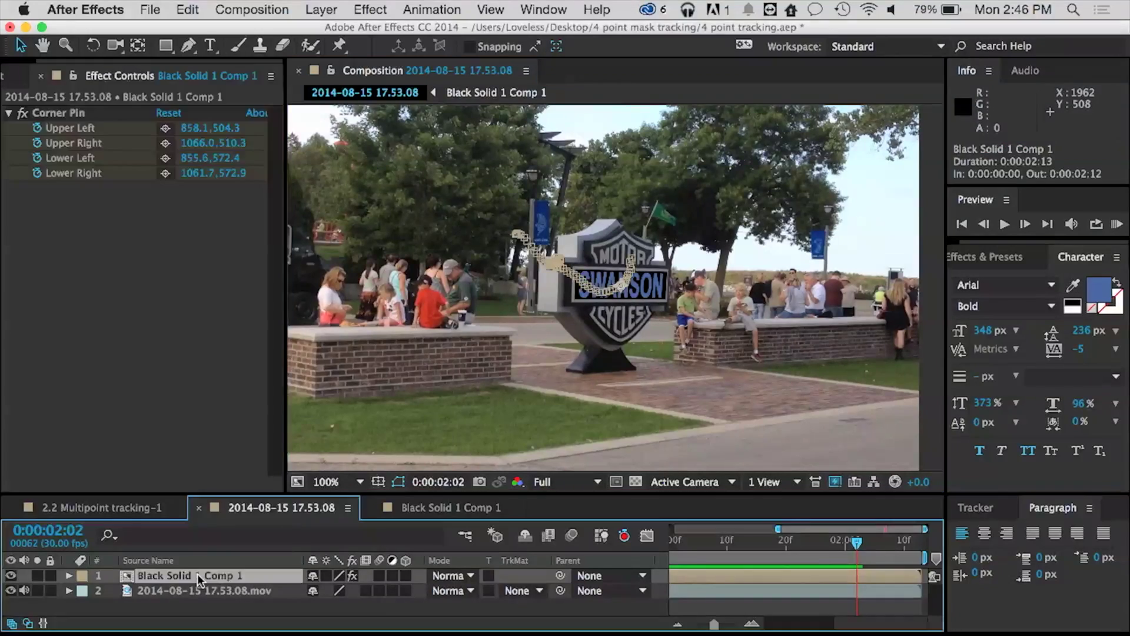
double_click(197, 573)
click(1100, 290)
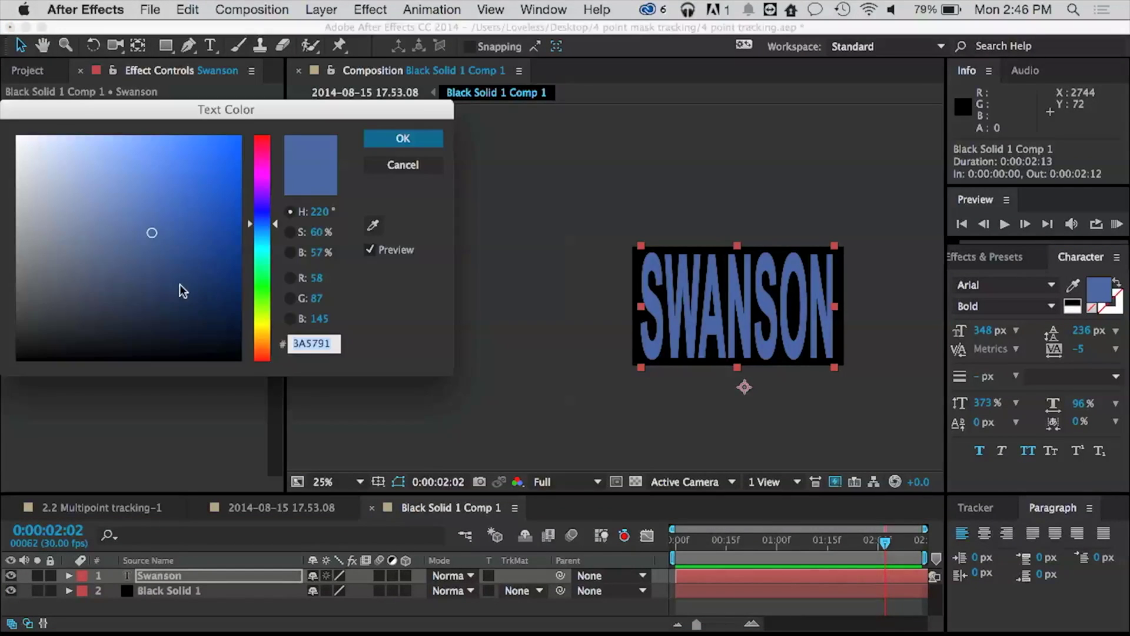
drag(29, 287, 17, 290)
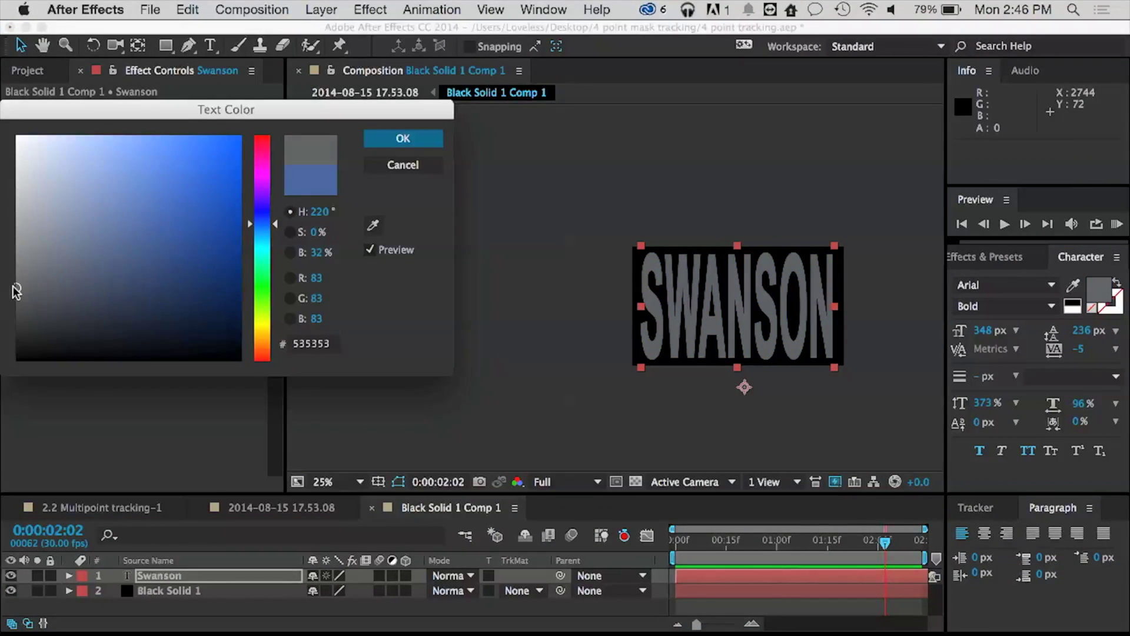
click(415, 141)
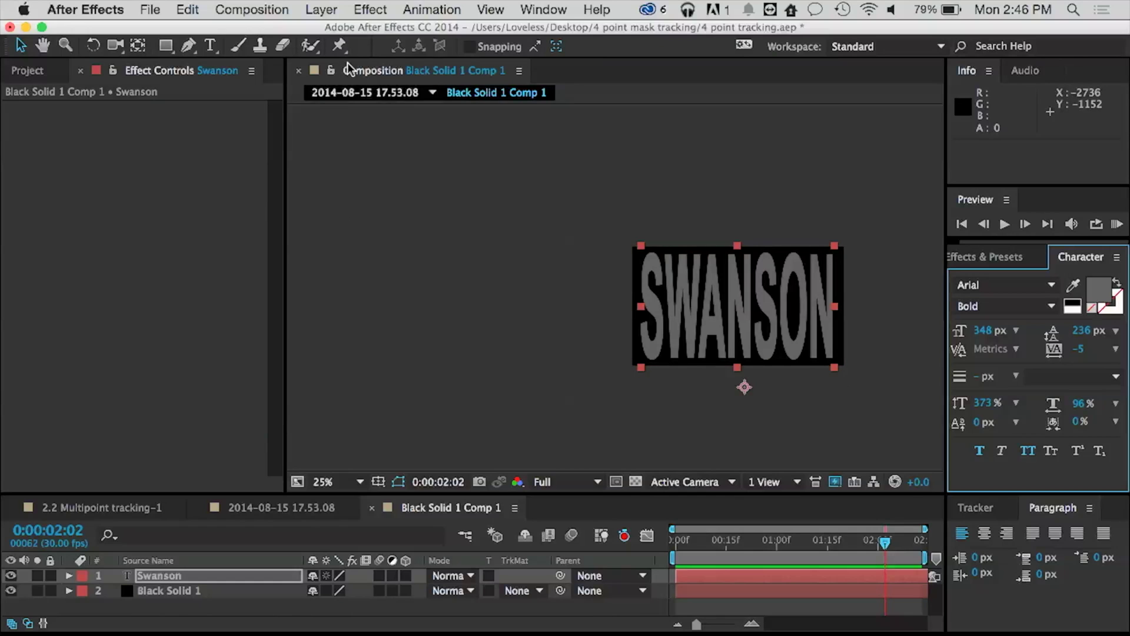
Step: Preview the grey SWANSON nameplate on the sign in the 2014-08-15 17.53.08 composition from 0:00:00:15, with all layers deselected
click(356, 92)
drag(835, 541, 316, 327)
click(679, 92)
click(931, 239)
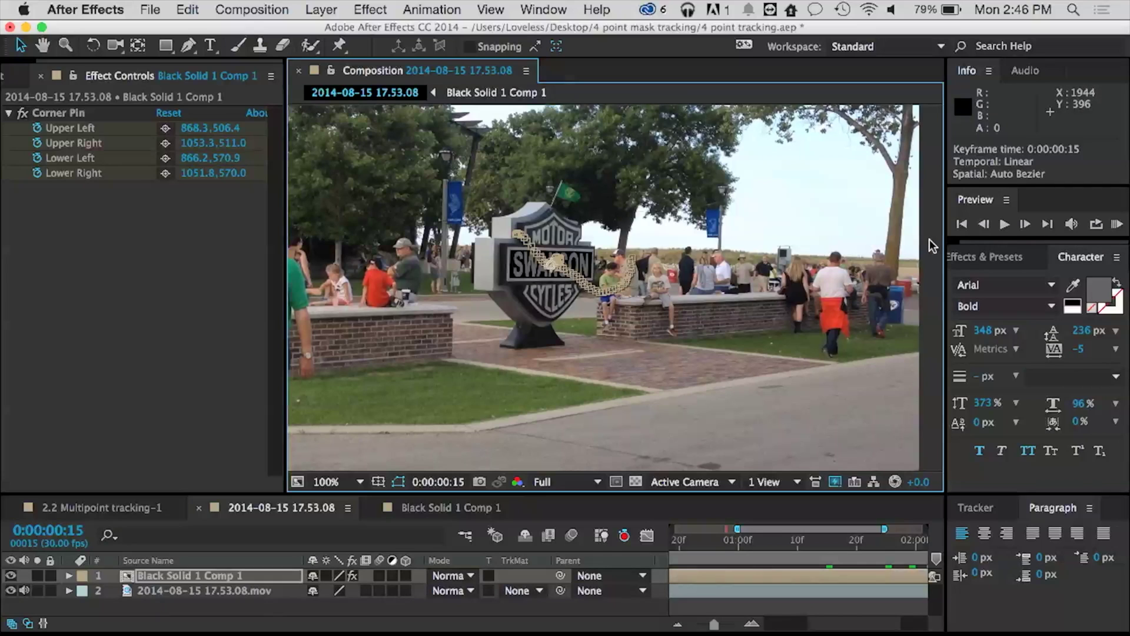
click(483, 628)
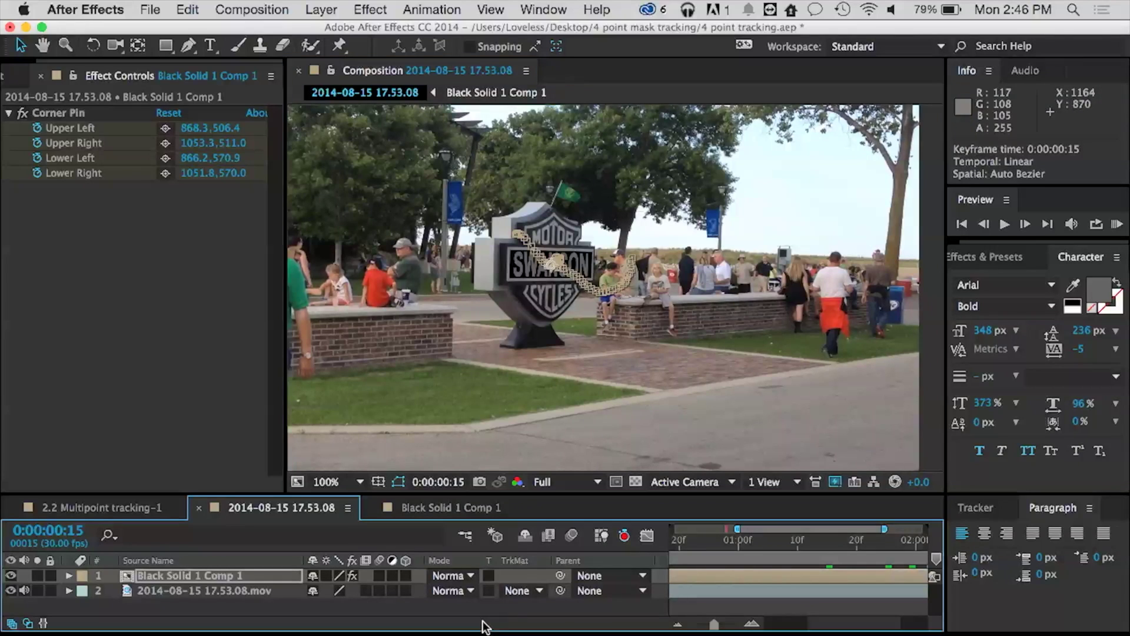
click(349, 602)
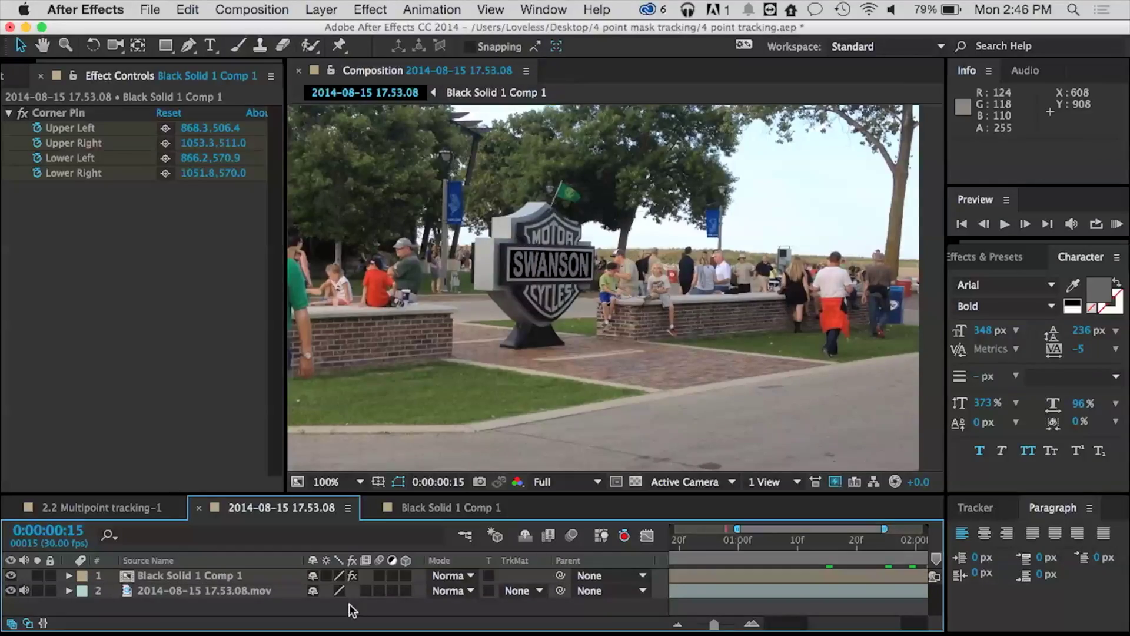
key(space)
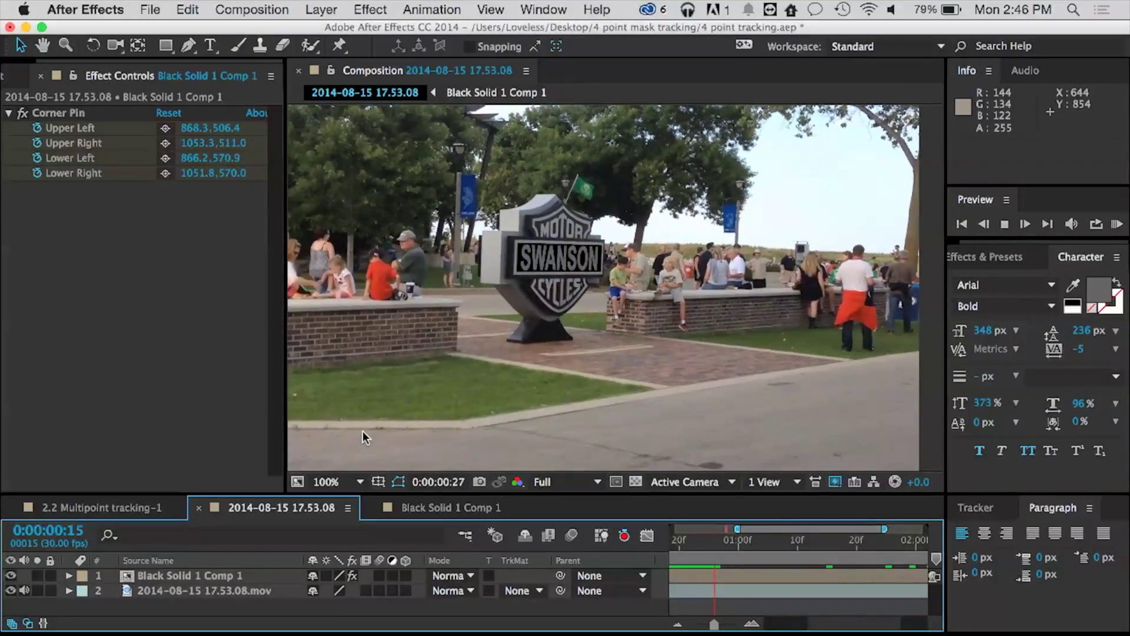